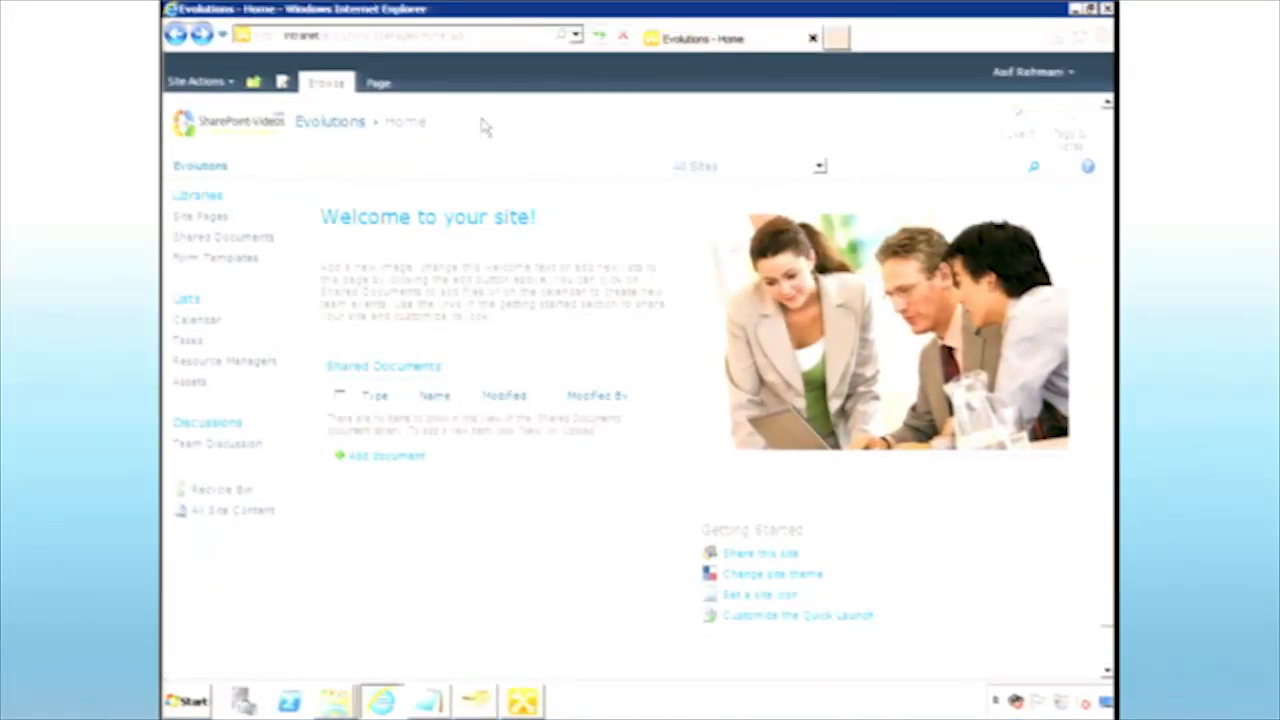
Open the Evolutions site's Resource Managers list and check the Team member on-boarding form template in the Evolutions conf folder.
click(258, 368)
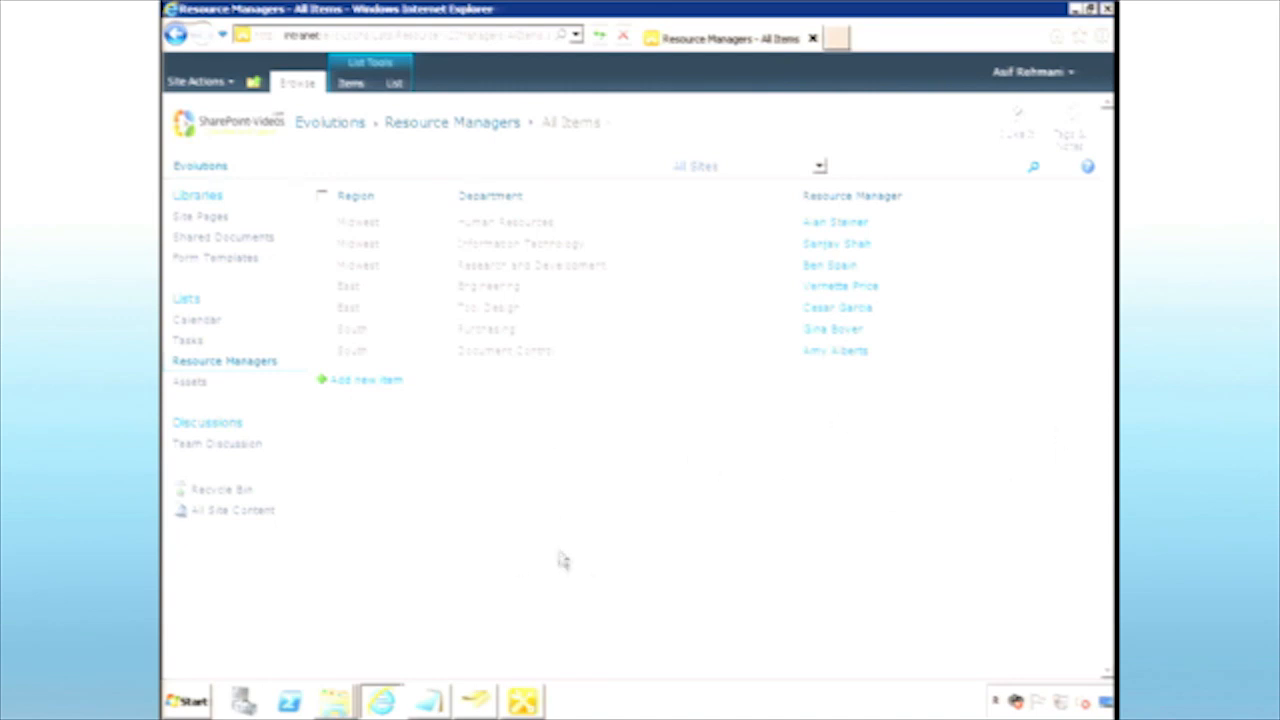
click(333, 700)
click(335, 661)
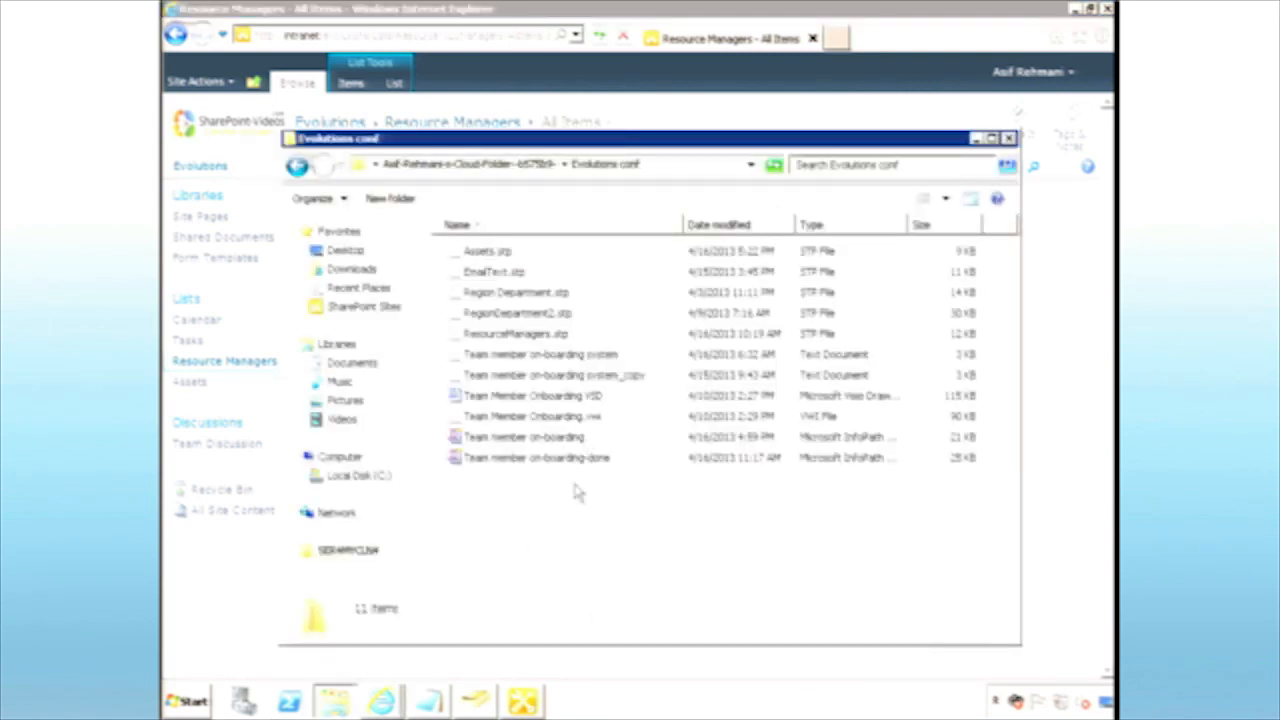
click(606, 441)
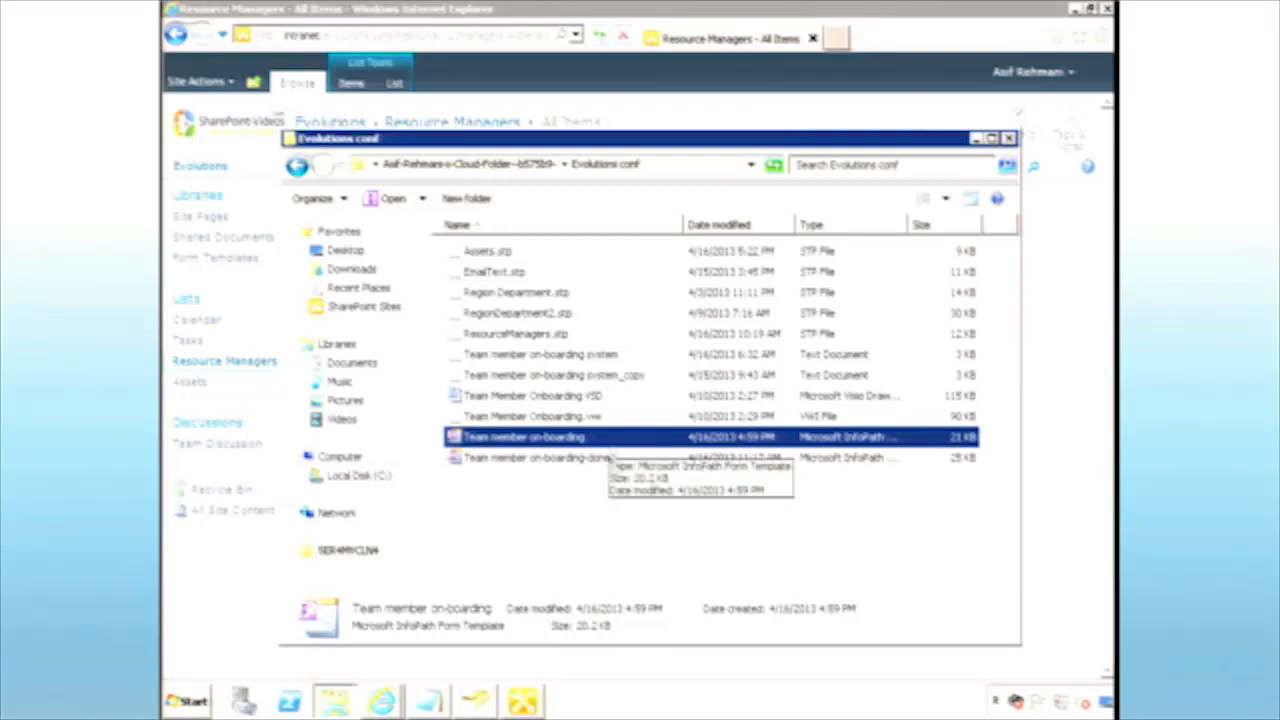
click(612, 493)
click(1046, 473)
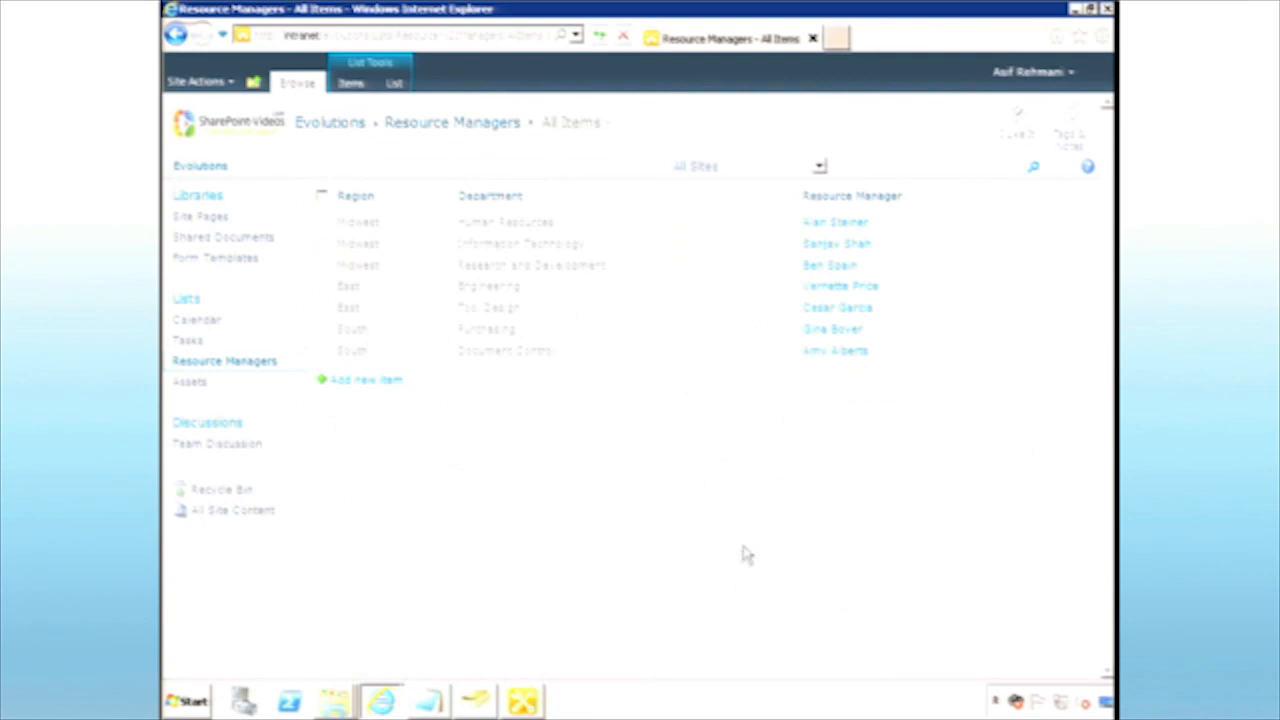
click(536, 704)
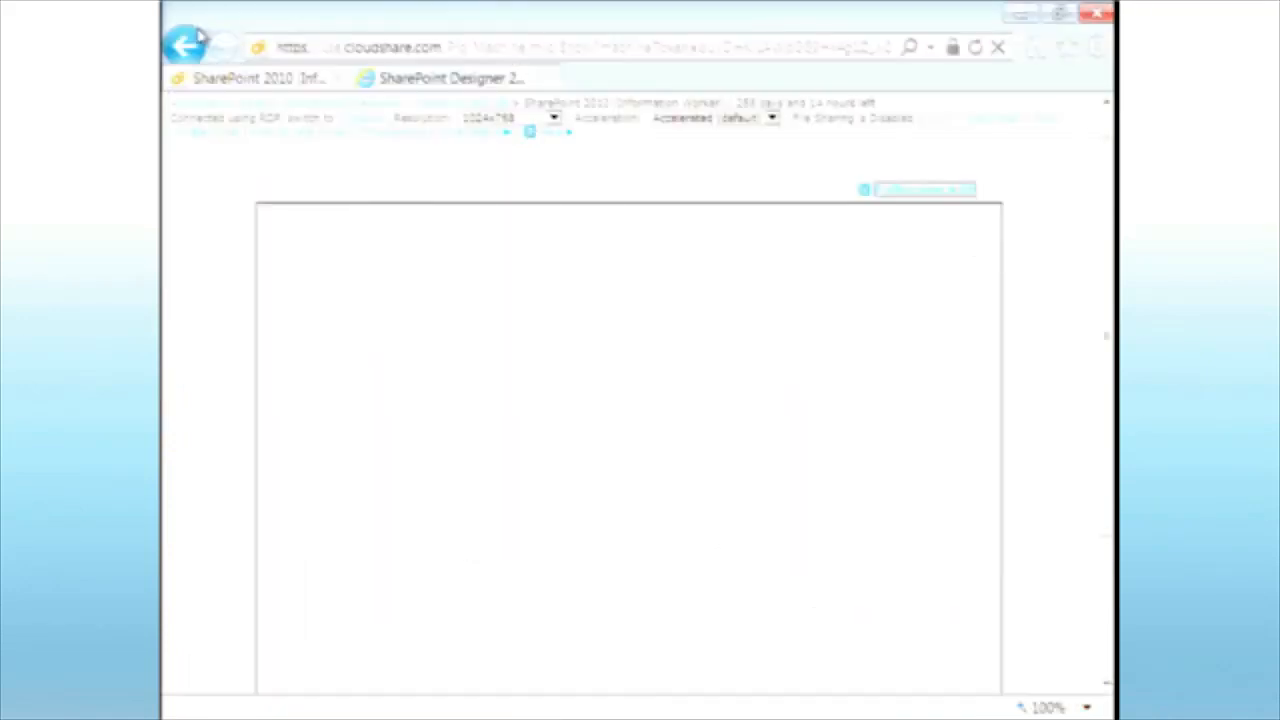
click(190, 38)
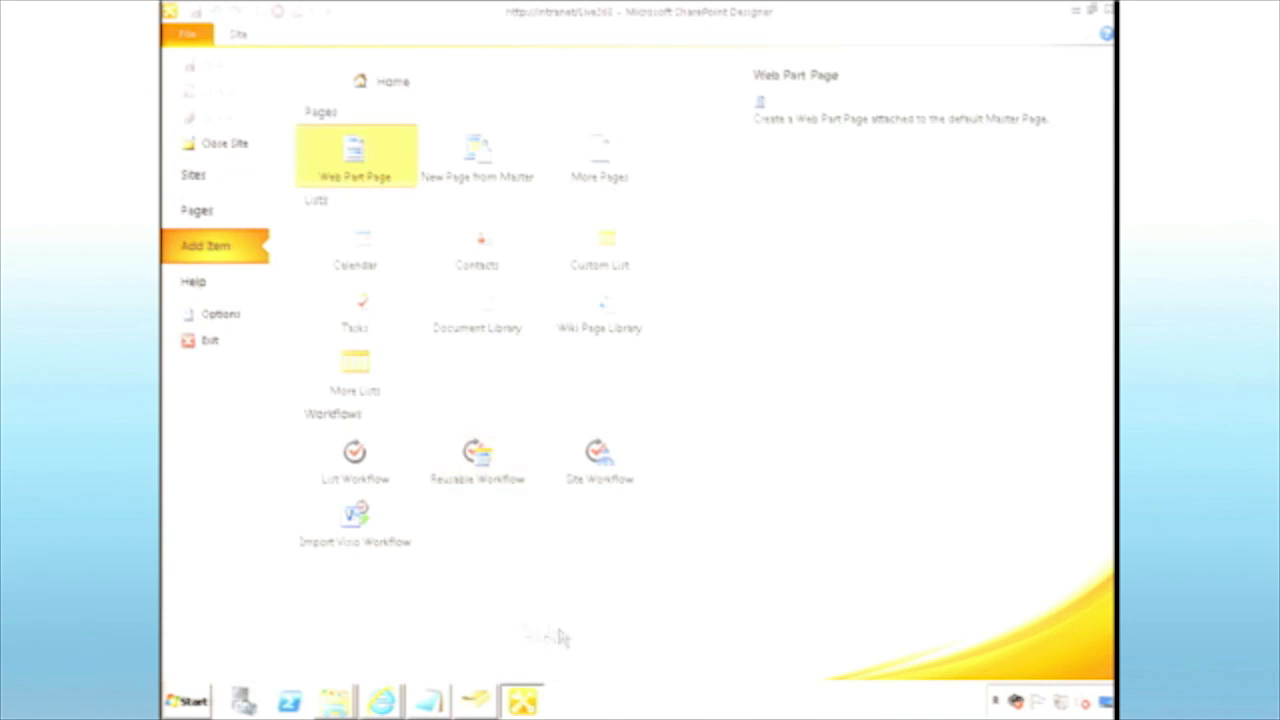
key(ctrl+alt+Break)
mouse_move(385, 708)
click(375, 636)
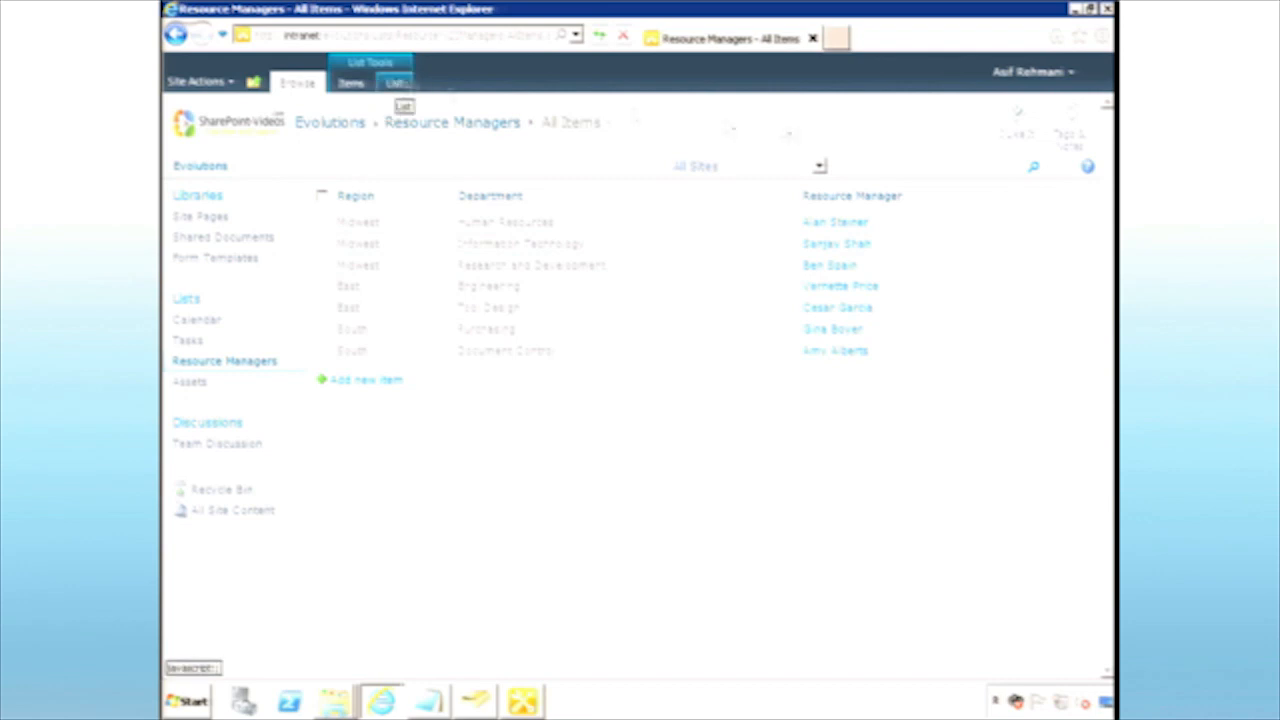
Open the Evolutions site in SharePoint Designer and bring up the settings page of the Resource Managers list.
click(396, 84)
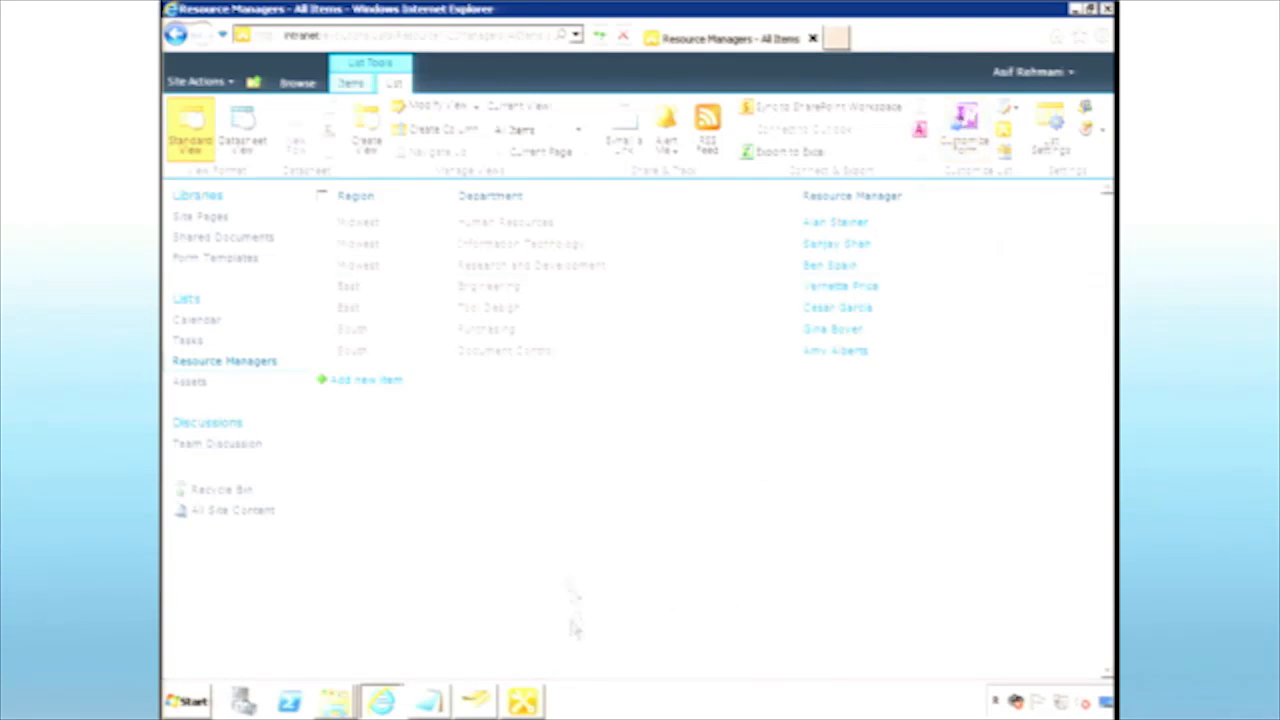
click(228, 82)
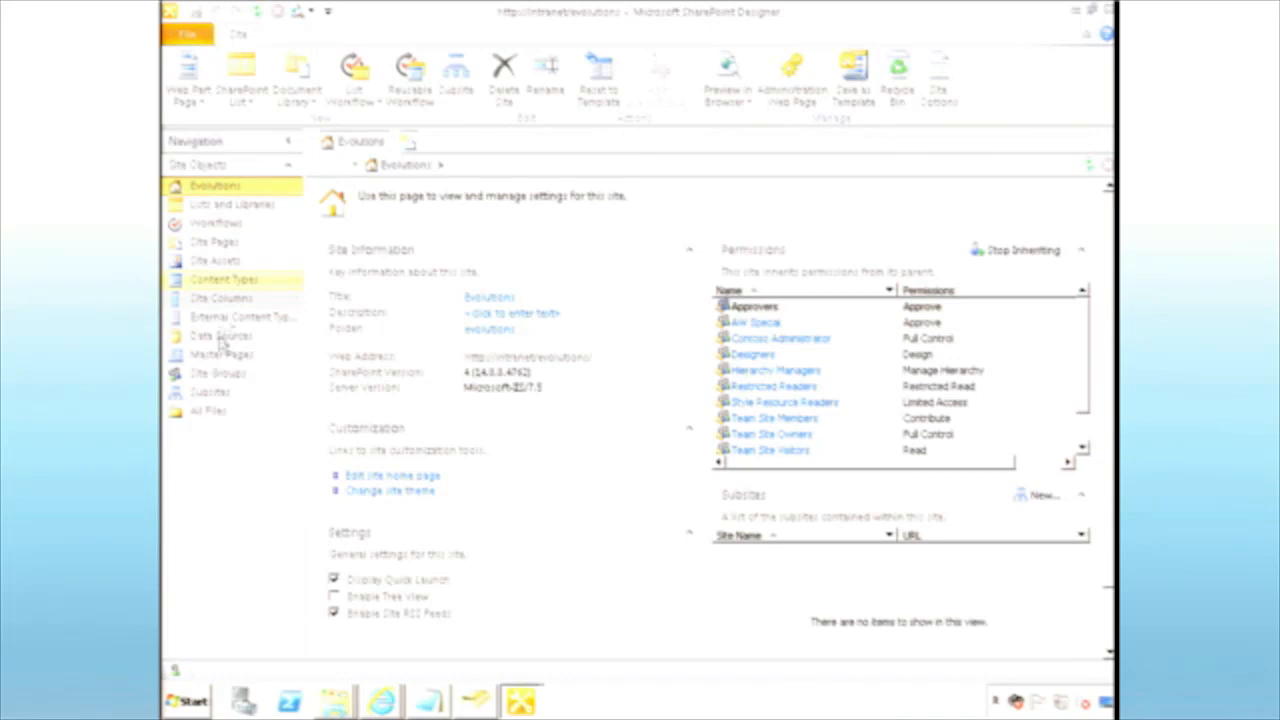
click(232, 205)
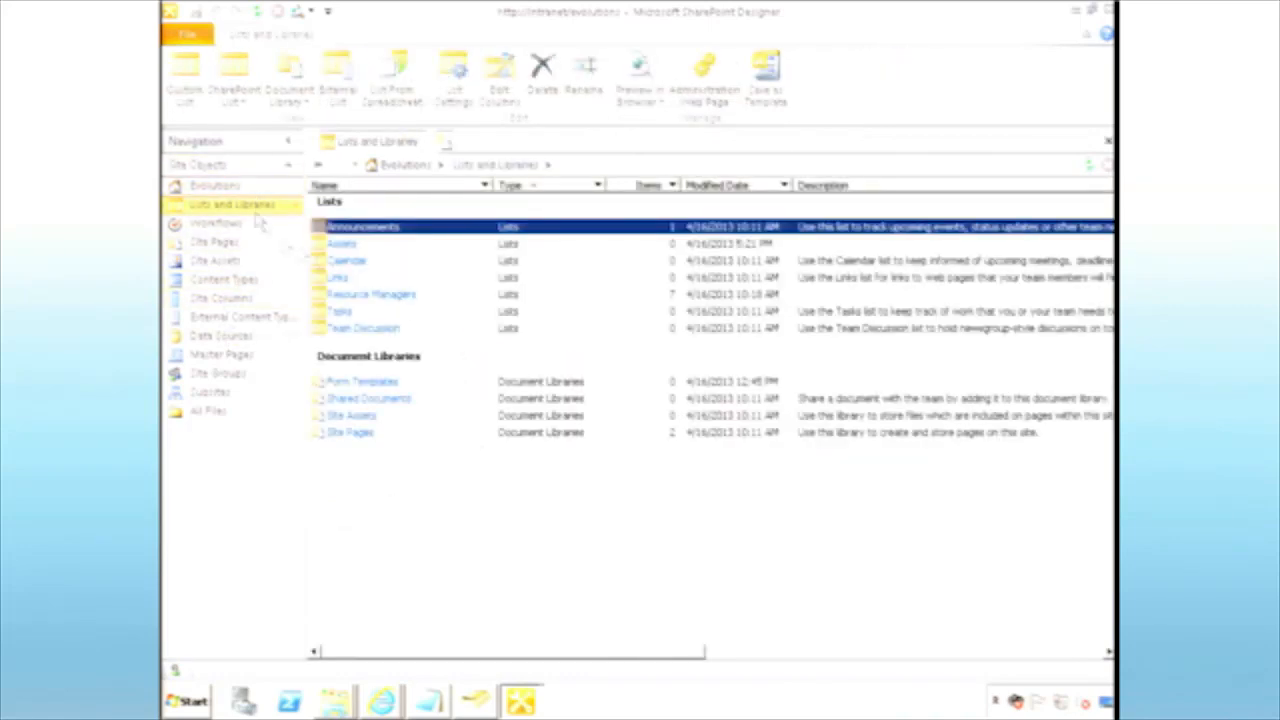
click(377, 296)
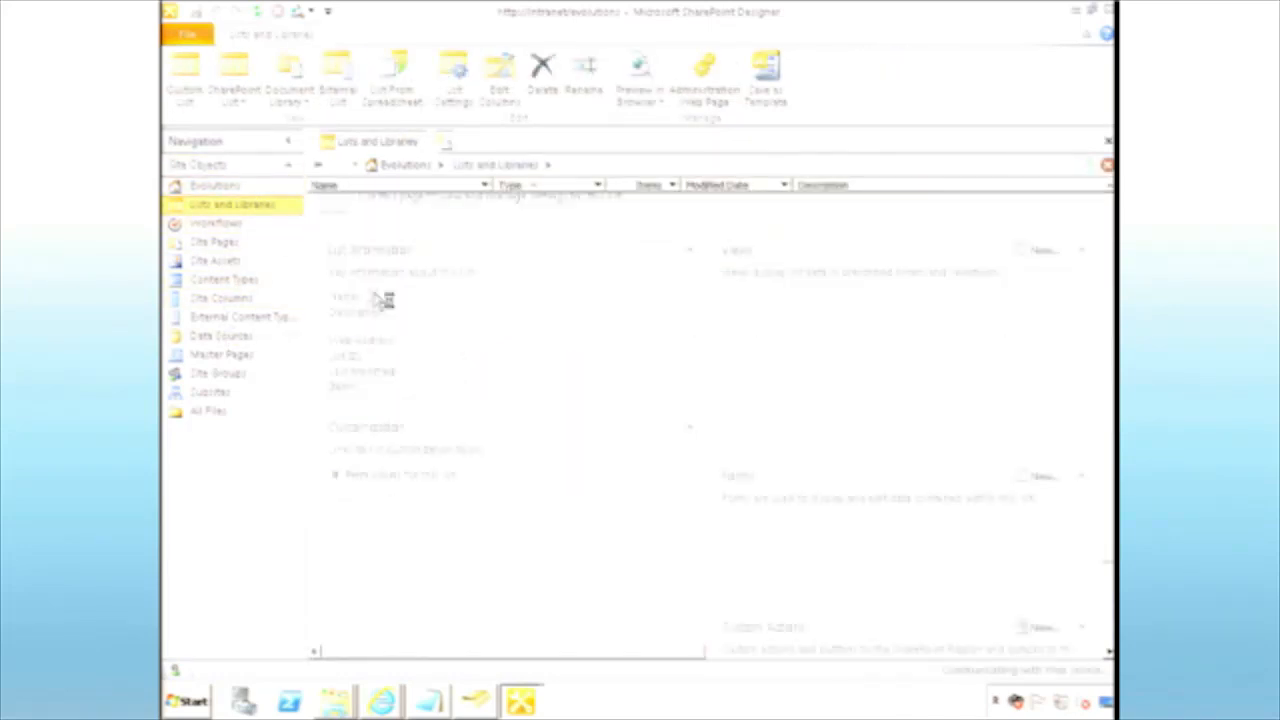
click(785, 341)
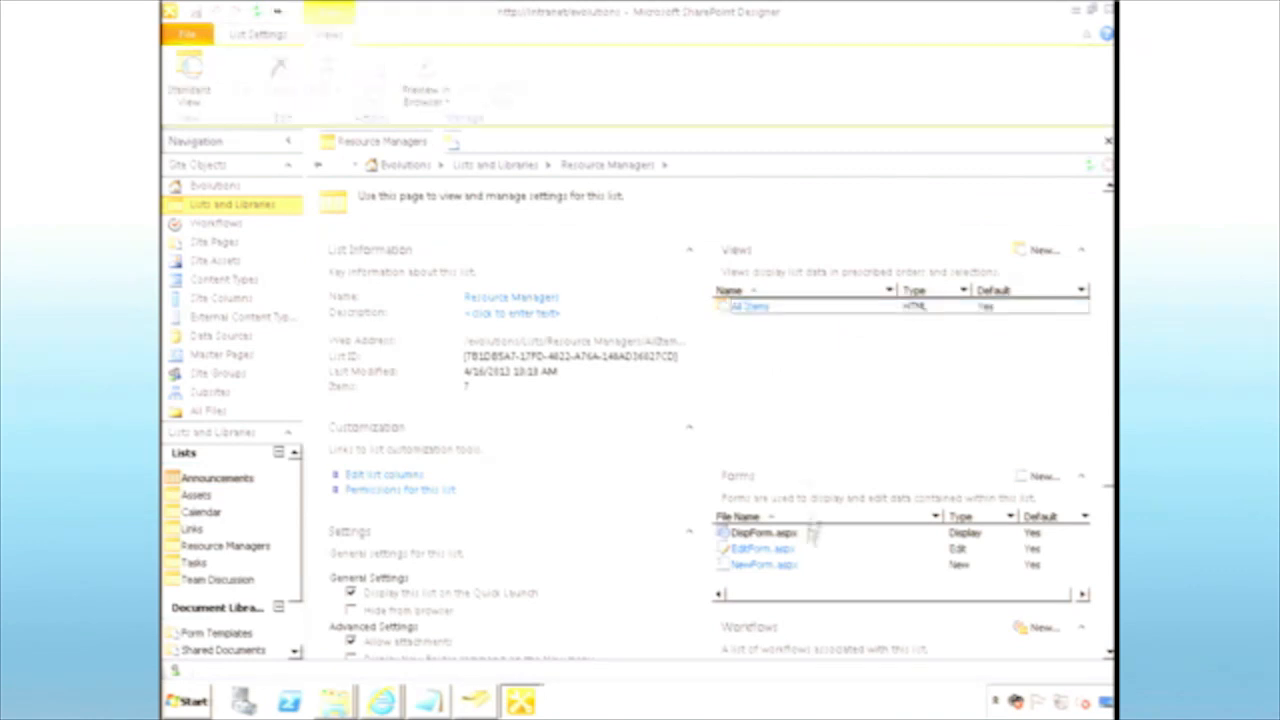
click(845, 588)
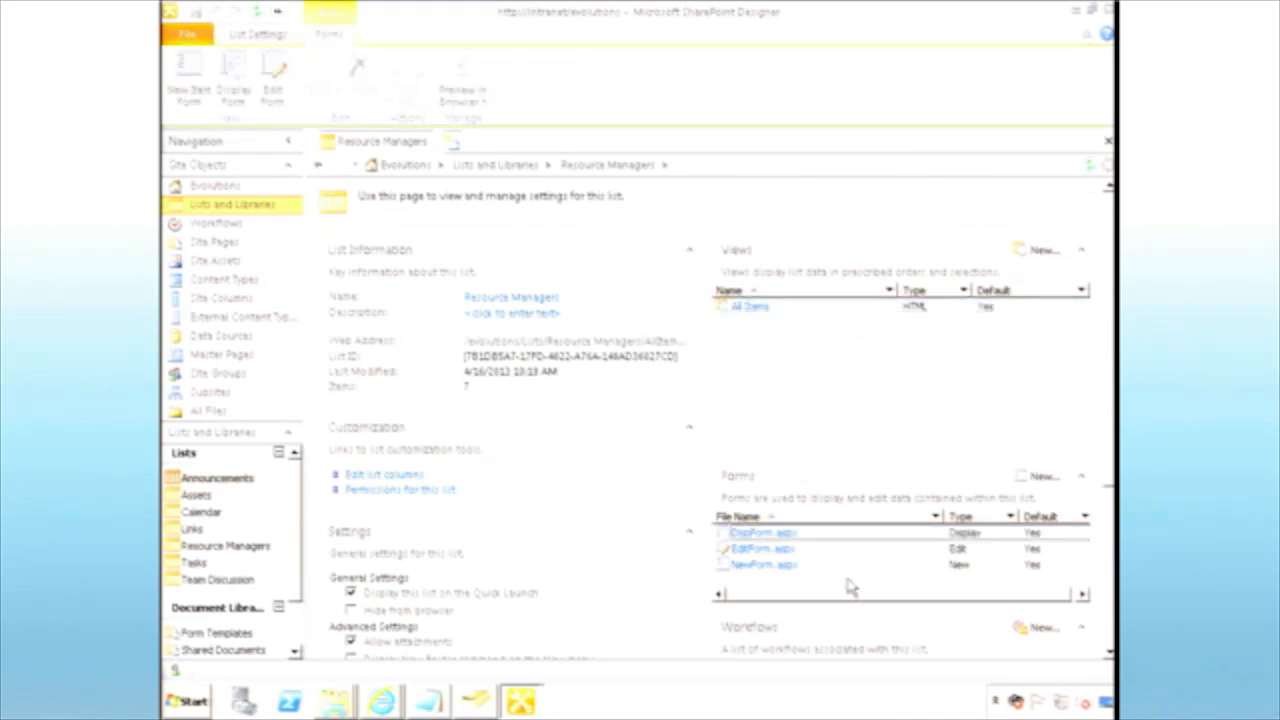
Create an edit item form with the file name sdfds for the Resource Managers list.
click(1040, 478)
click(510, 298)
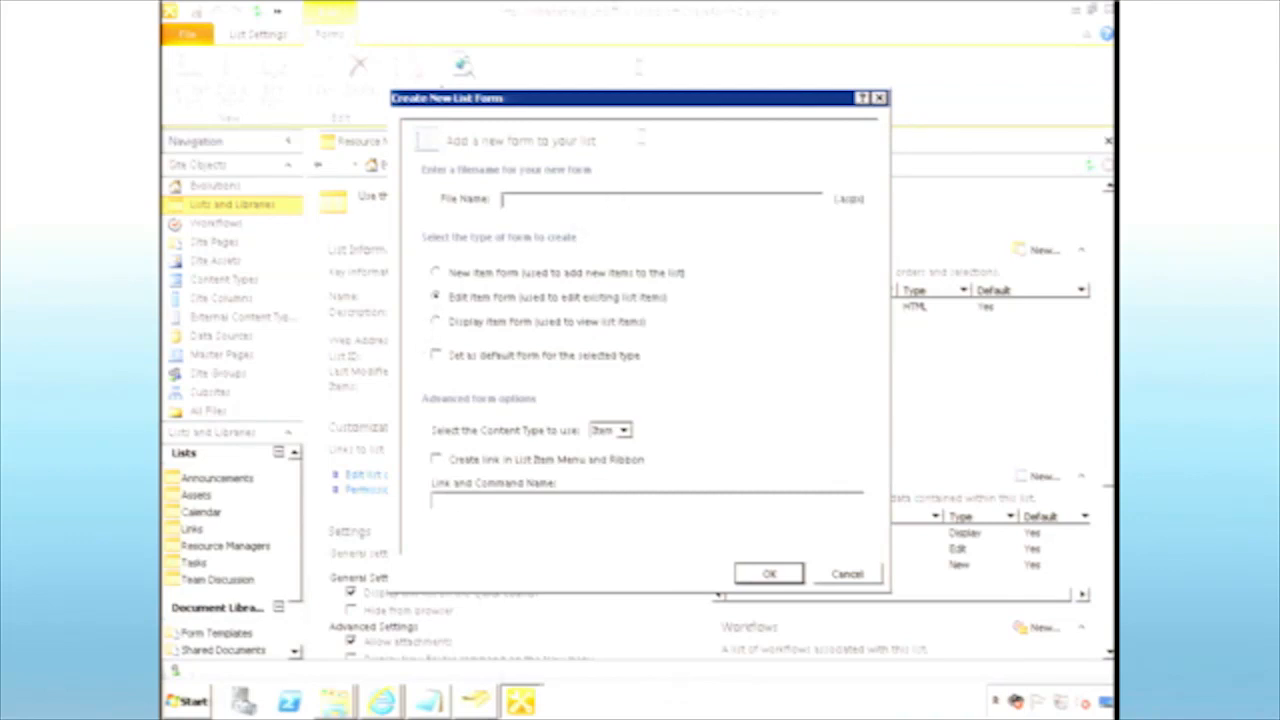
double_click(625, 6)
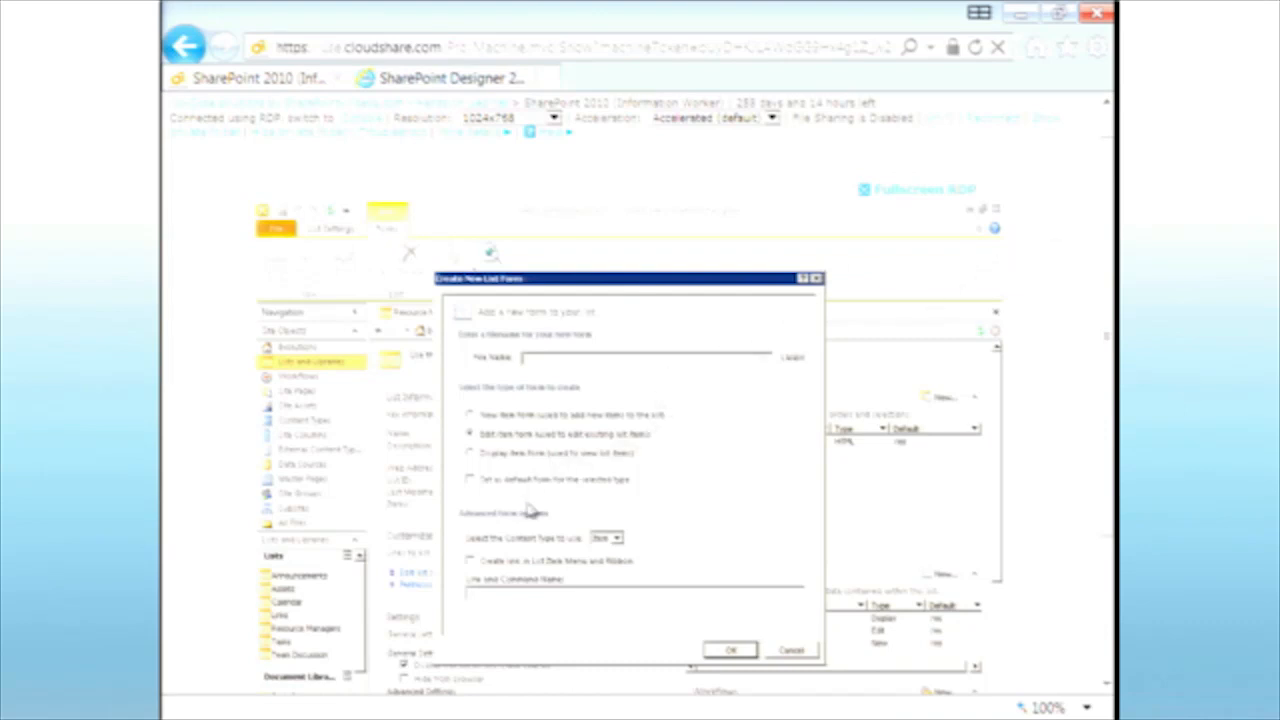
click(516, 456)
click(511, 440)
click(573, 361)
text(Custo)
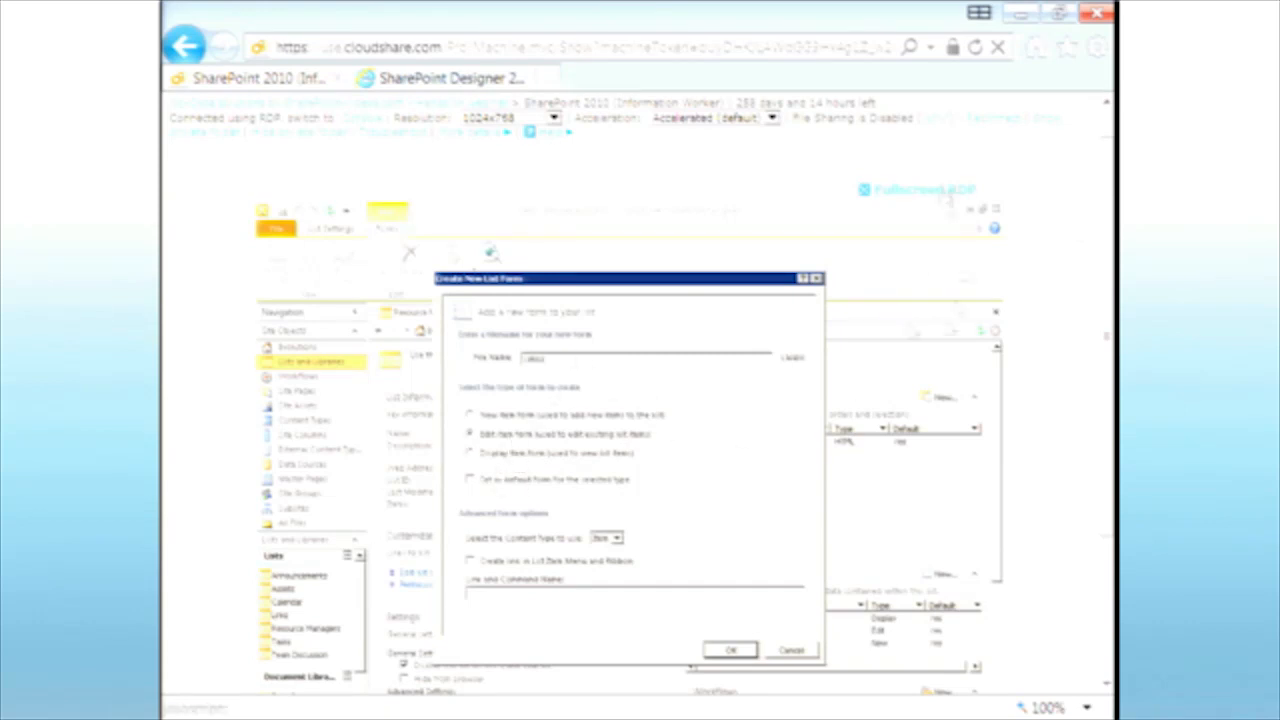
click(918, 189)
drag(548, 201, 500, 203)
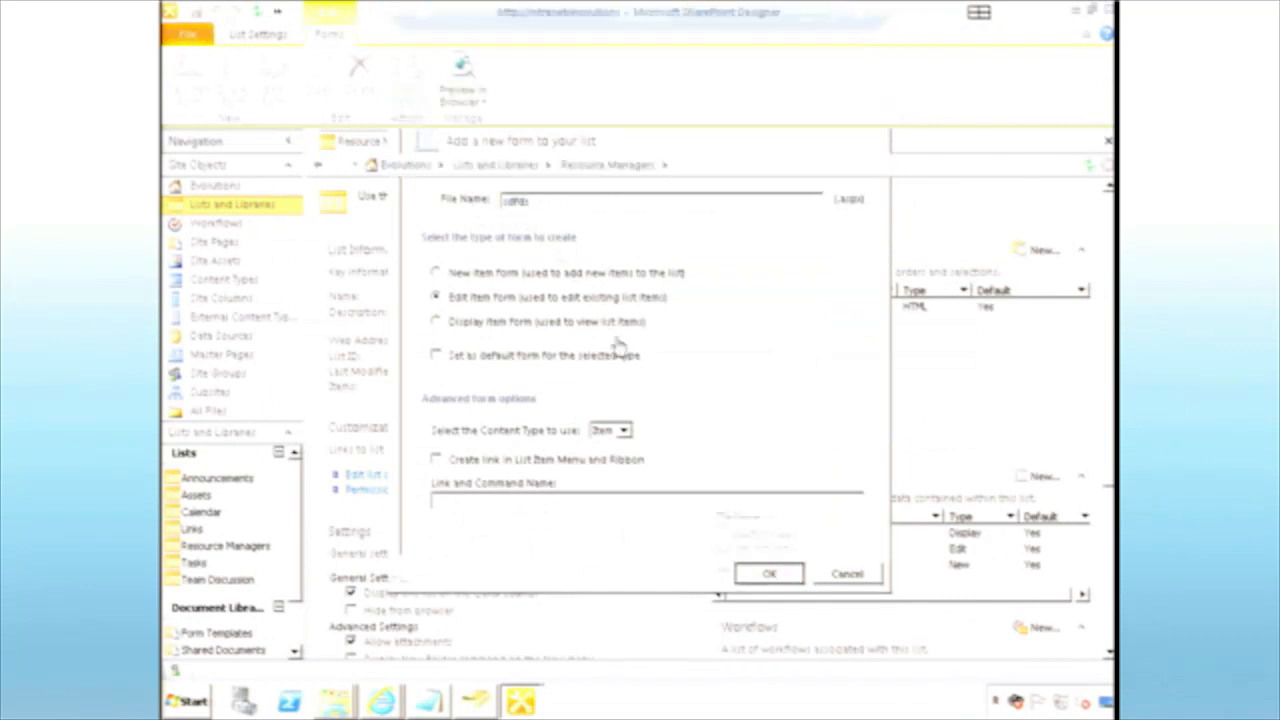
key(Return)
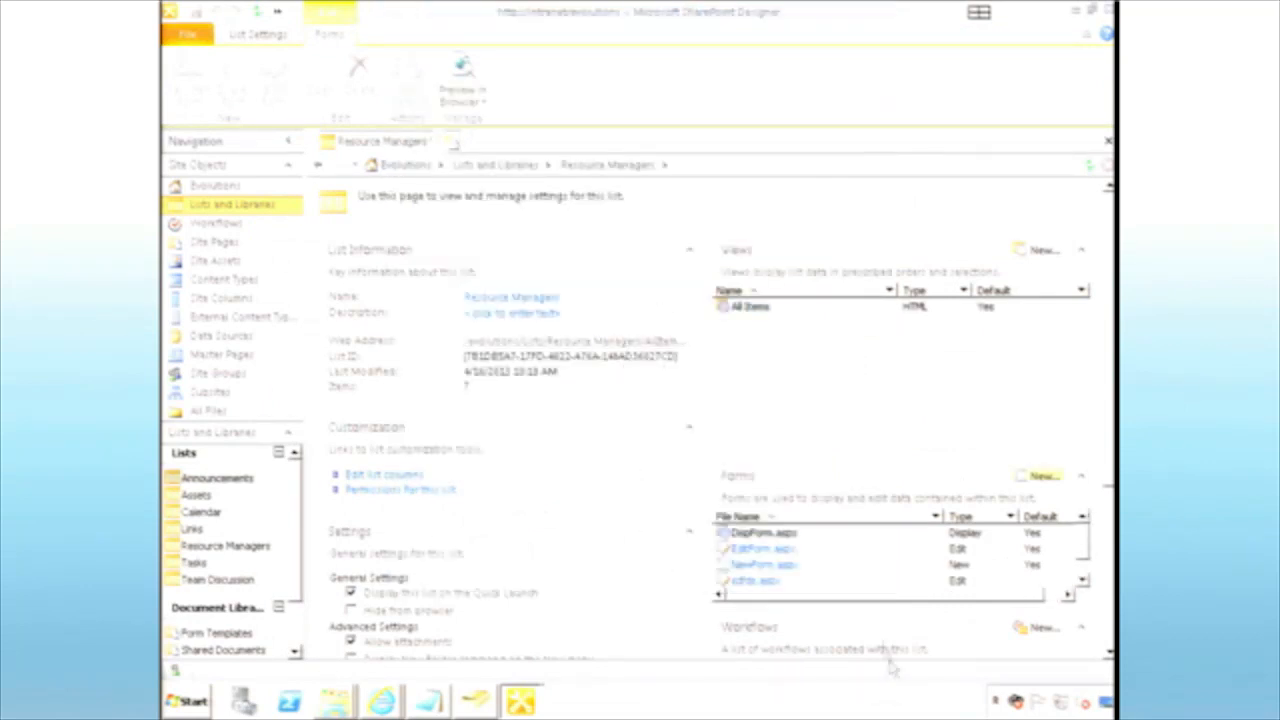
click(883, 581)
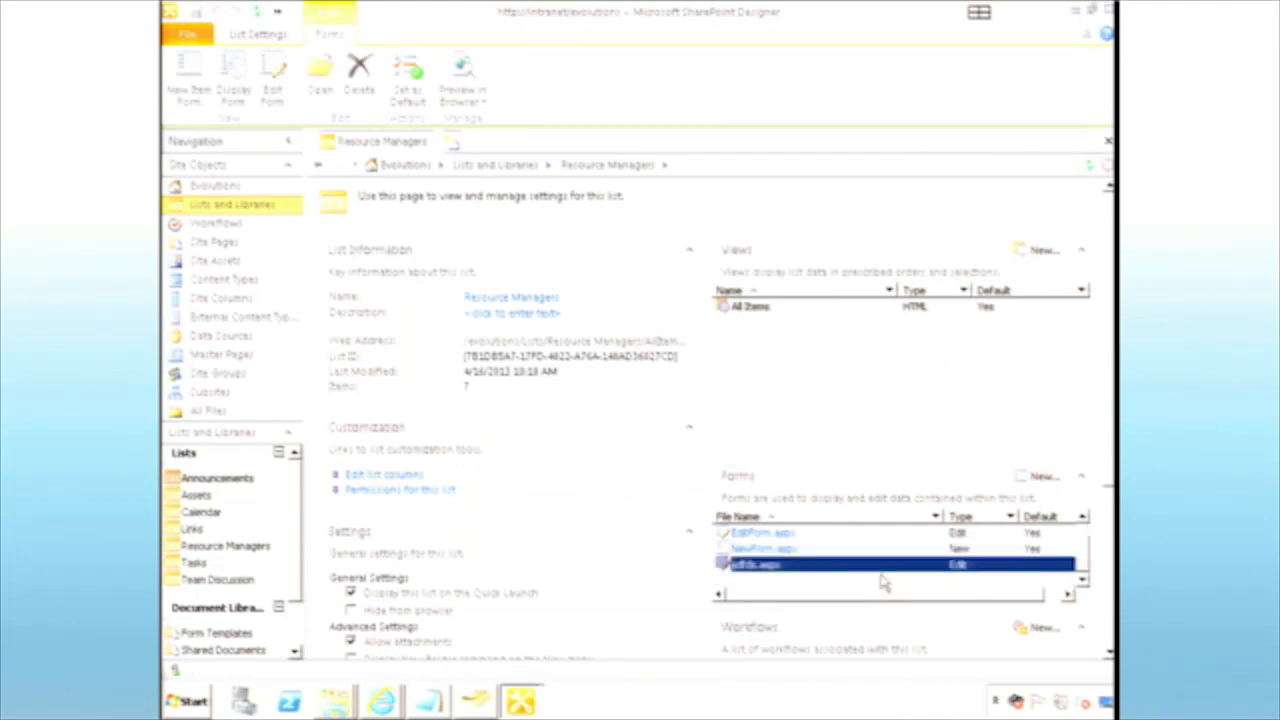
mouse_move(1084, 545)
mouse_down()
mouse_move(1083, 523)
mouse_move(1085, 570)
mouse_up()
right_click(862, 566)
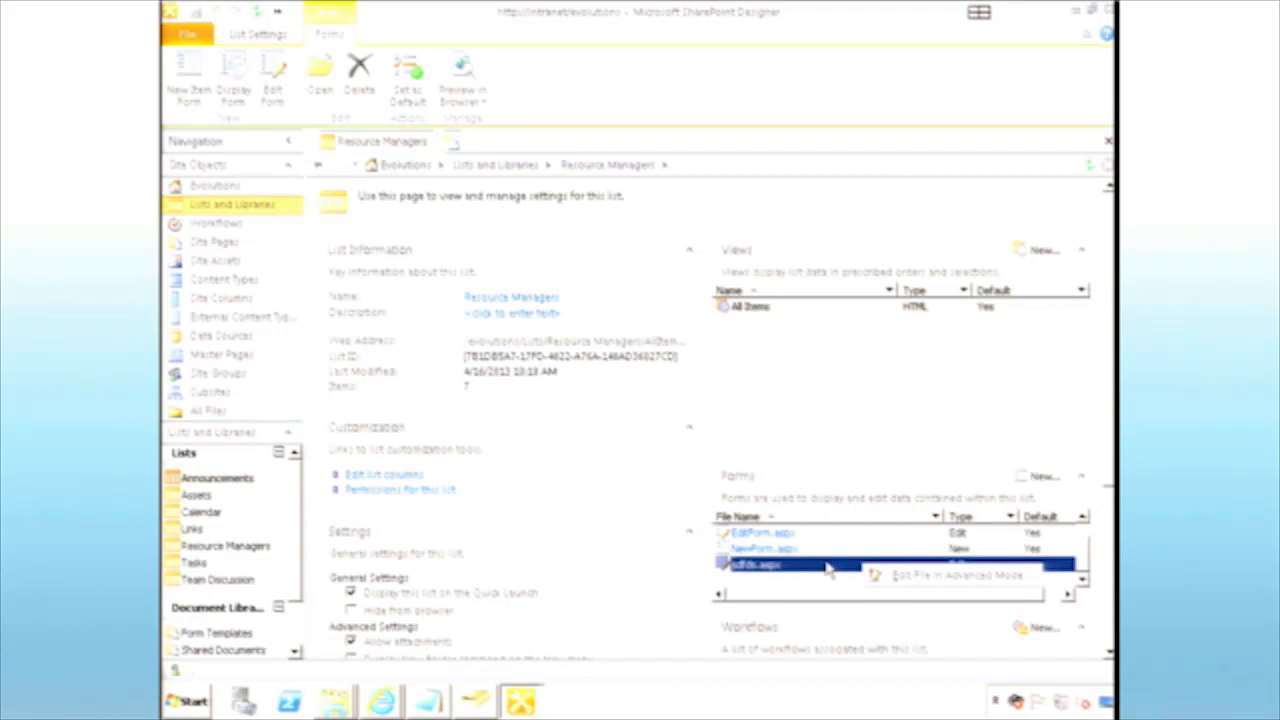
key(Escape)
Create an edit item form with the file name EditManagers for the Resource Managers list.
click(1040, 477)
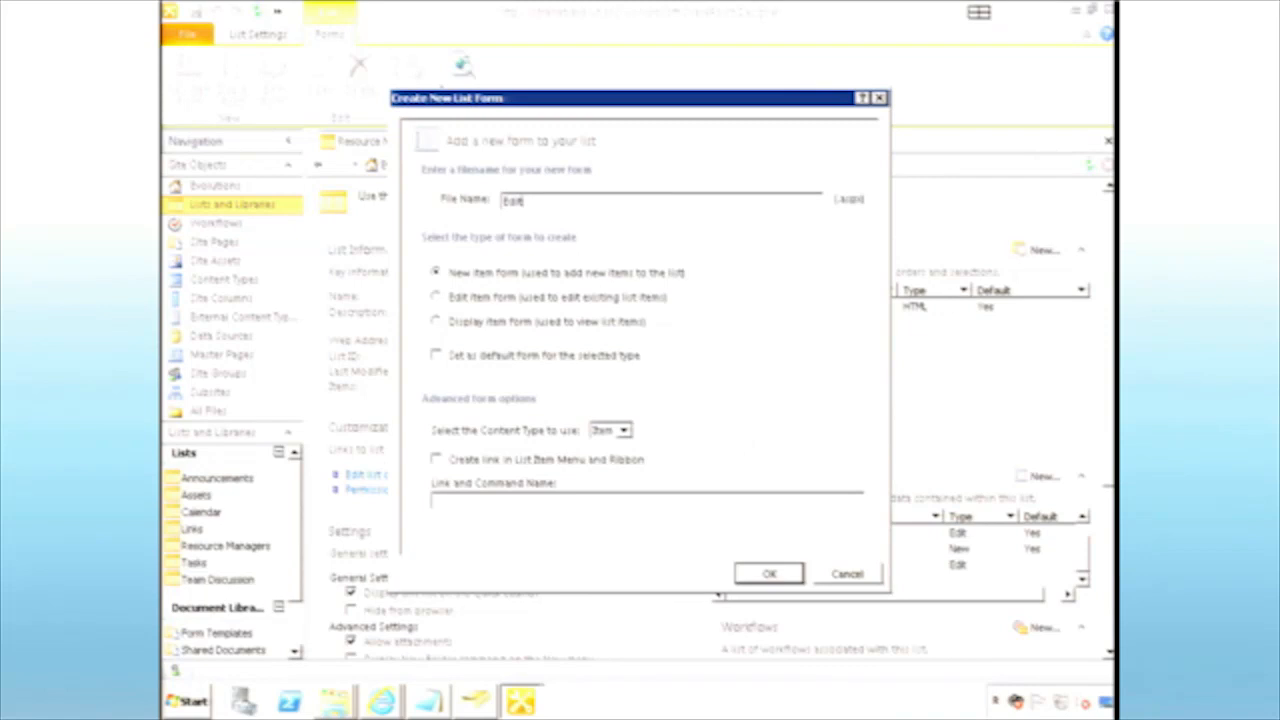
key(BackSpace)
key(BackSpace)
key(BackSpace)
key(BackSpace)
key(BackSpace)
text(Mana)
click(500, 298)
click(770, 574)
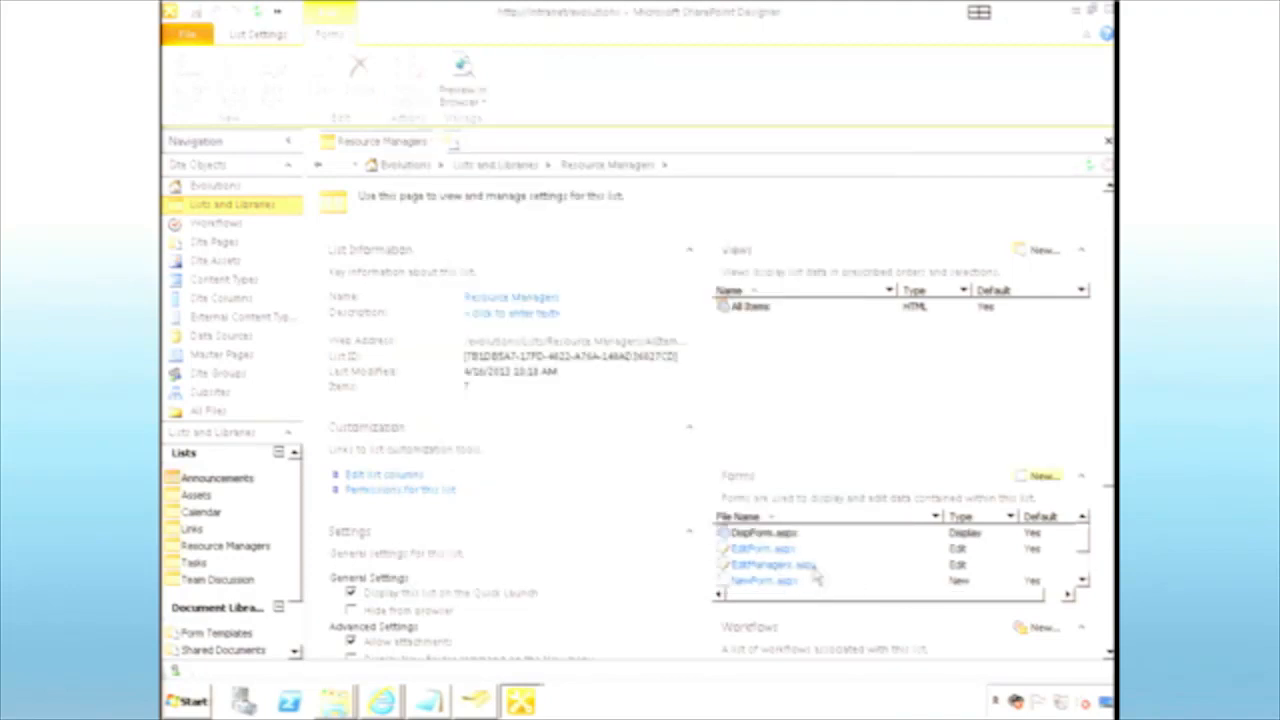
Take a look at the EditManagers.aspx form and delete it from the Resource Managers list.
click(812, 567)
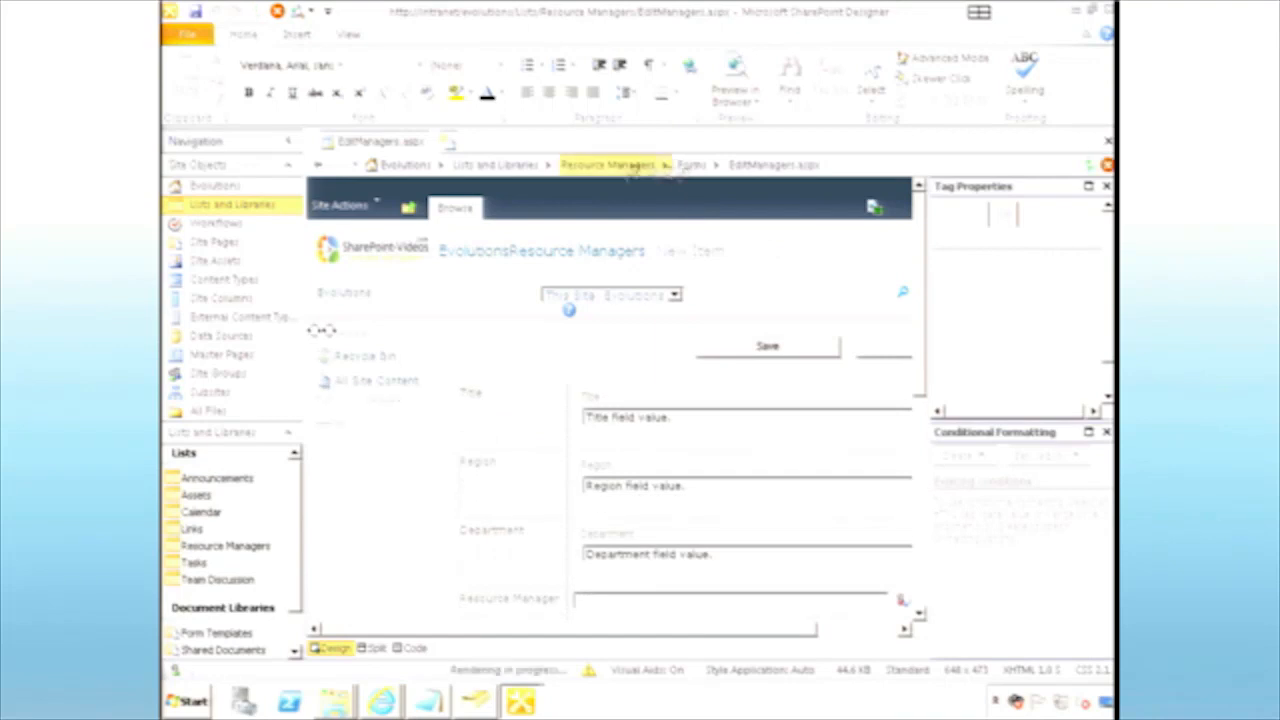
click(635, 166)
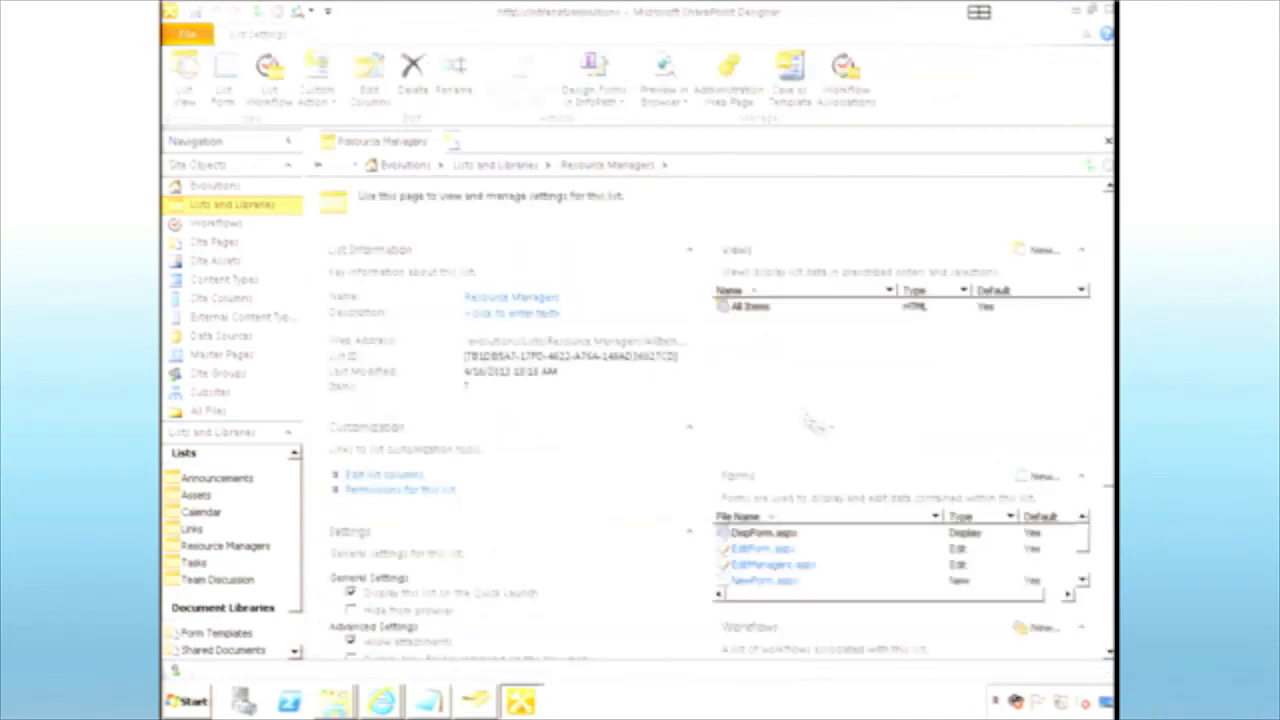
click(850, 566)
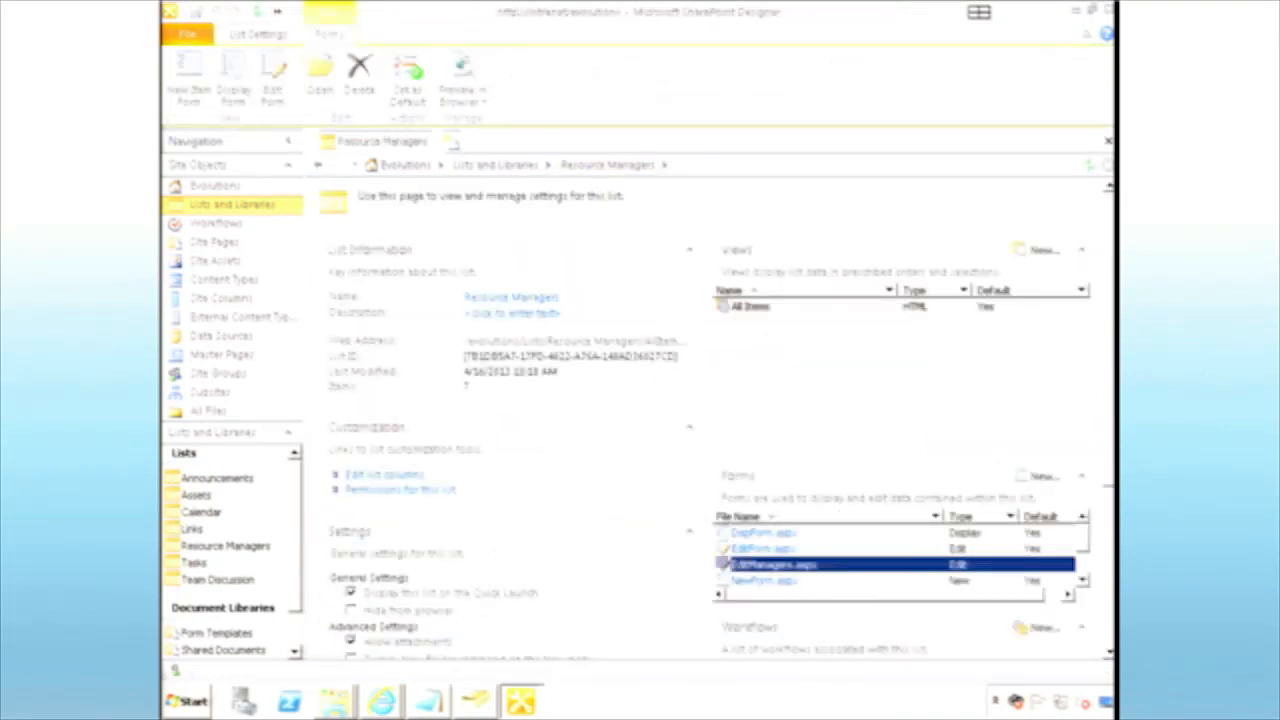
key(Delete)
key(Return)
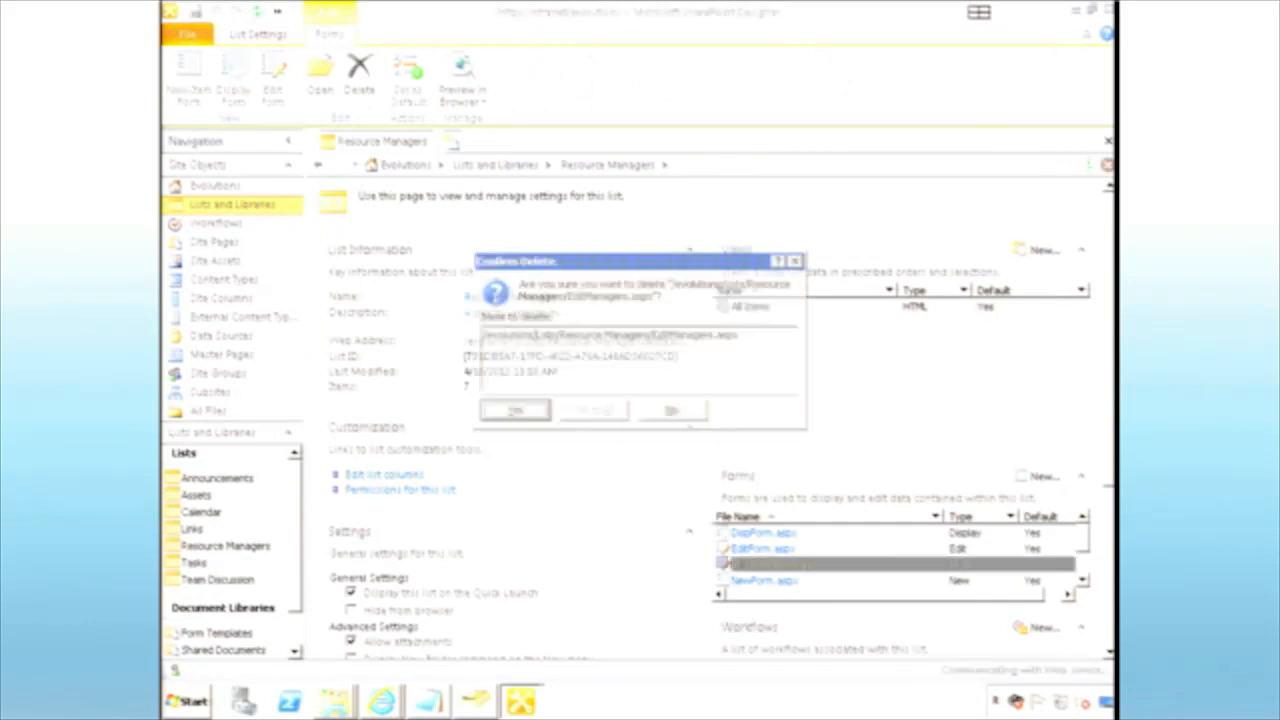
Create an edit item form named EditManagers for the Resource Managers list and make it the default form for its type.
click(1040, 477)
text(EditManagers)
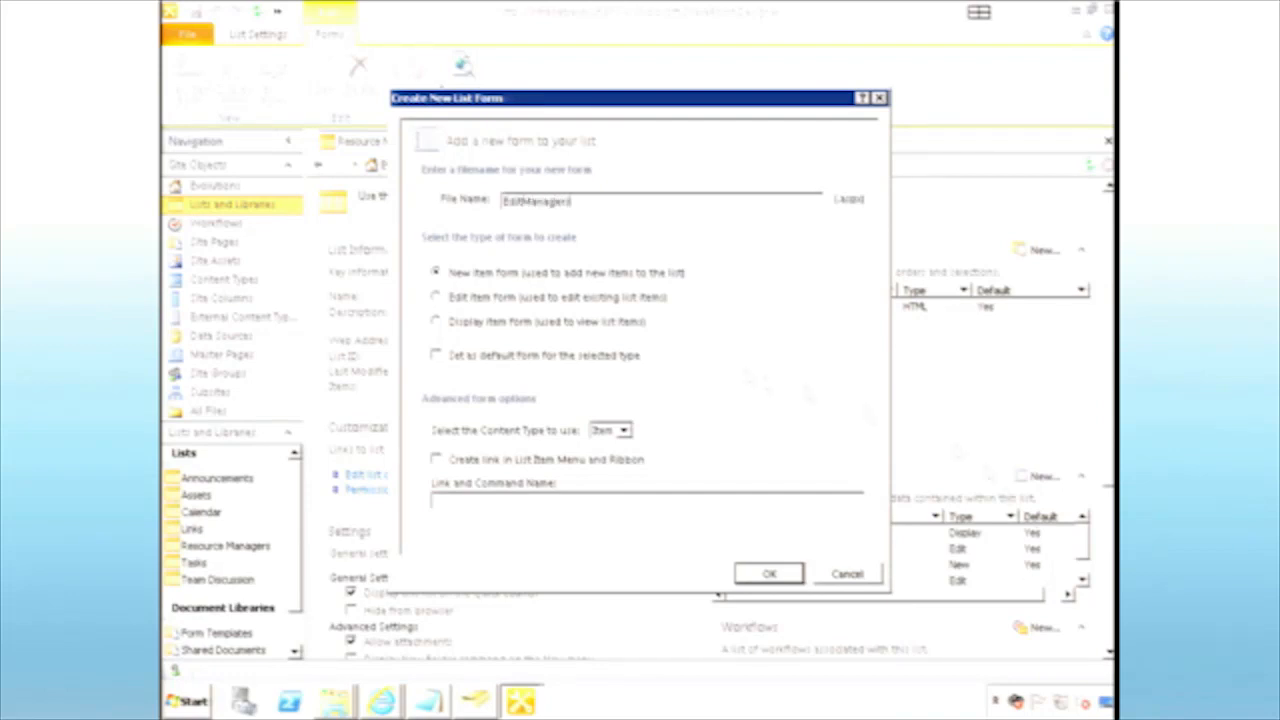
click(538, 300)
click(472, 358)
click(767, 575)
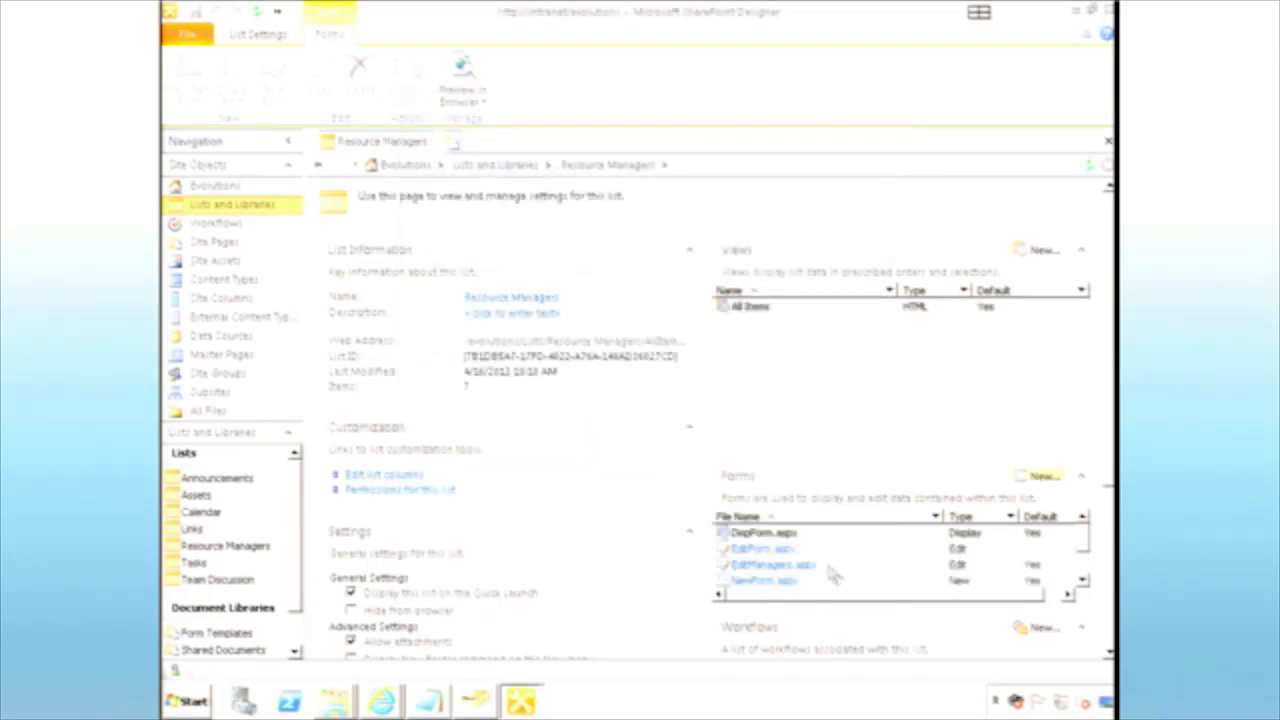
Open the EditManagers.aspx form for editing and close the Tag Properties and Conditional Formatting panes.
double_click(829, 566)
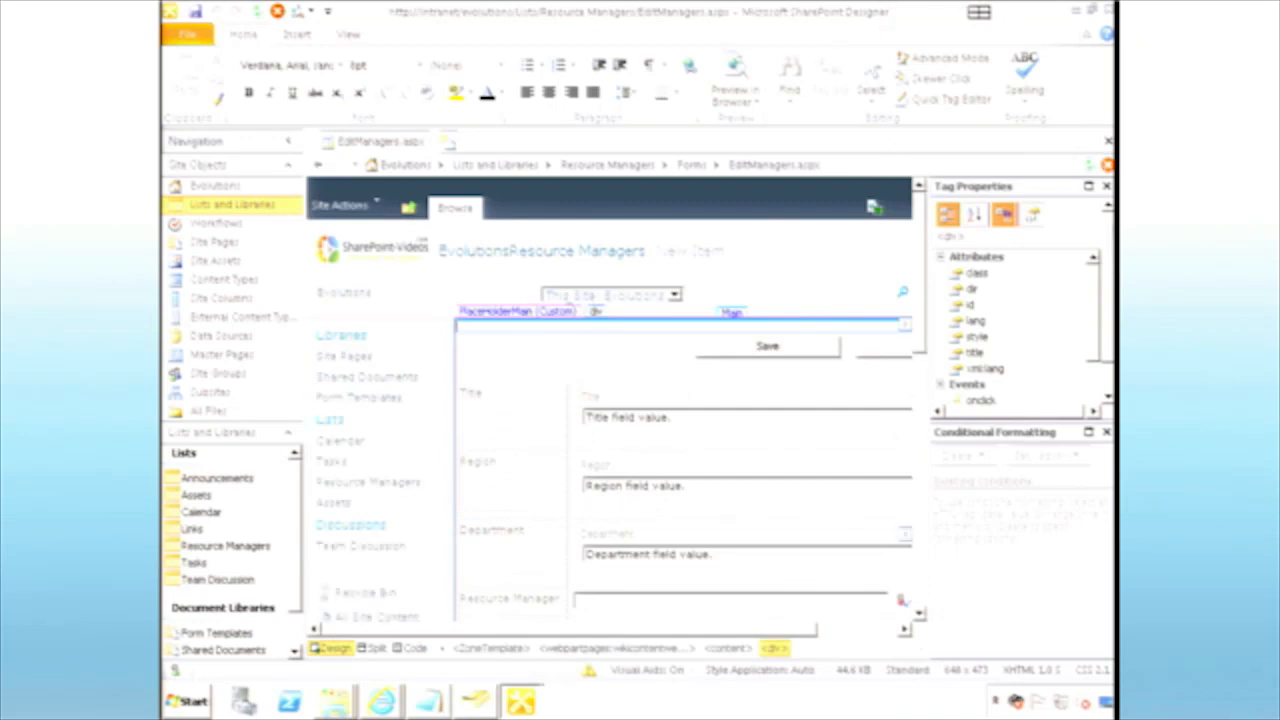
click(1106, 186)
click(1106, 186)
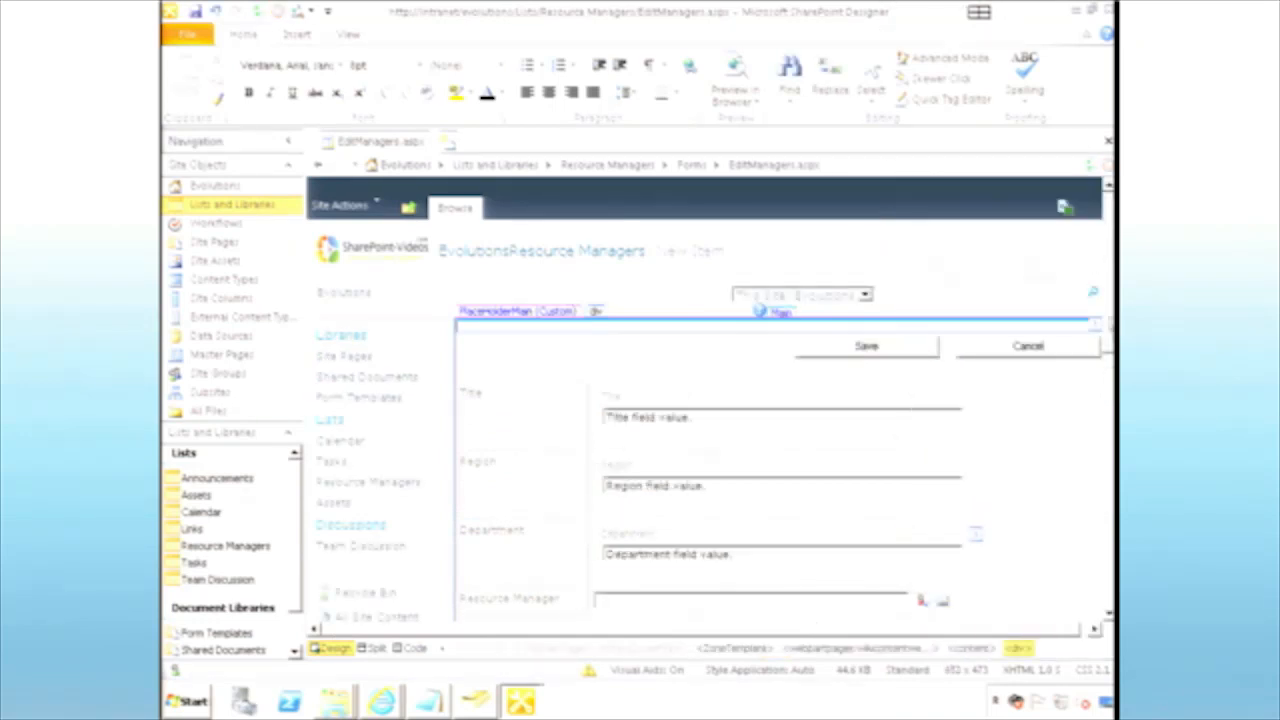
Delete the Title row from the EditManagers form's field table.
drag(1109, 324, 1109, 370)
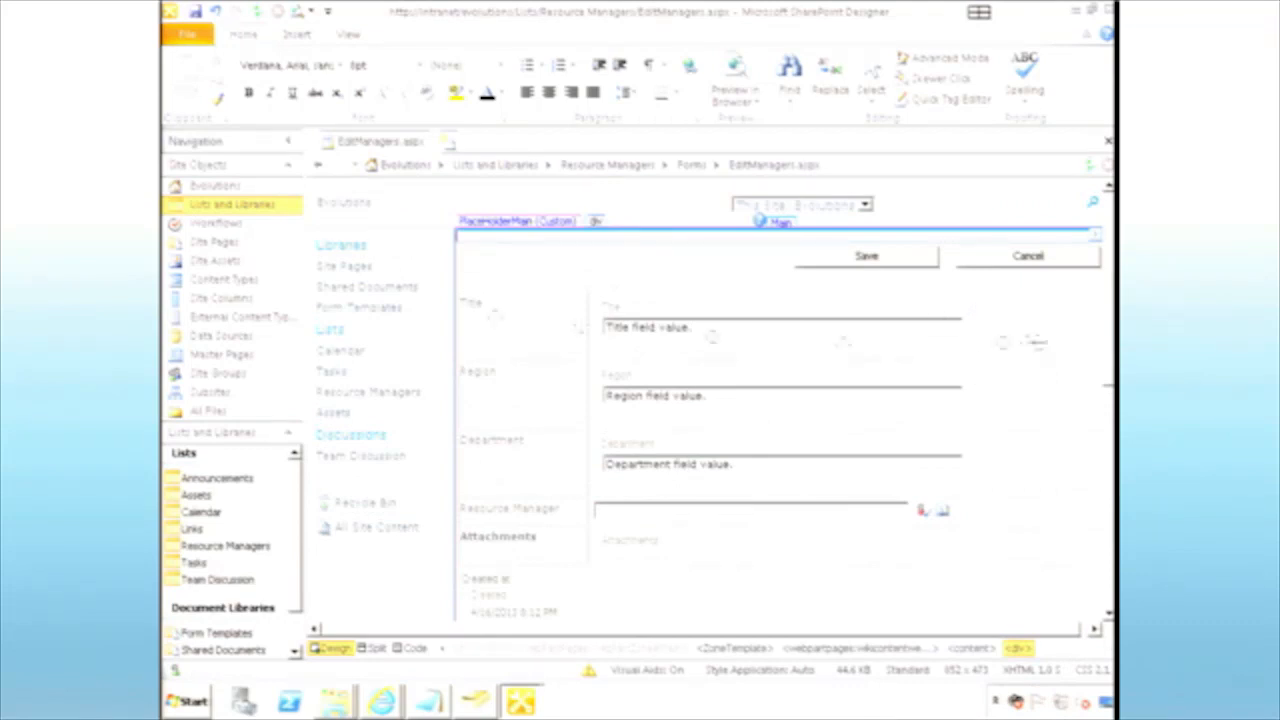
click(521, 320)
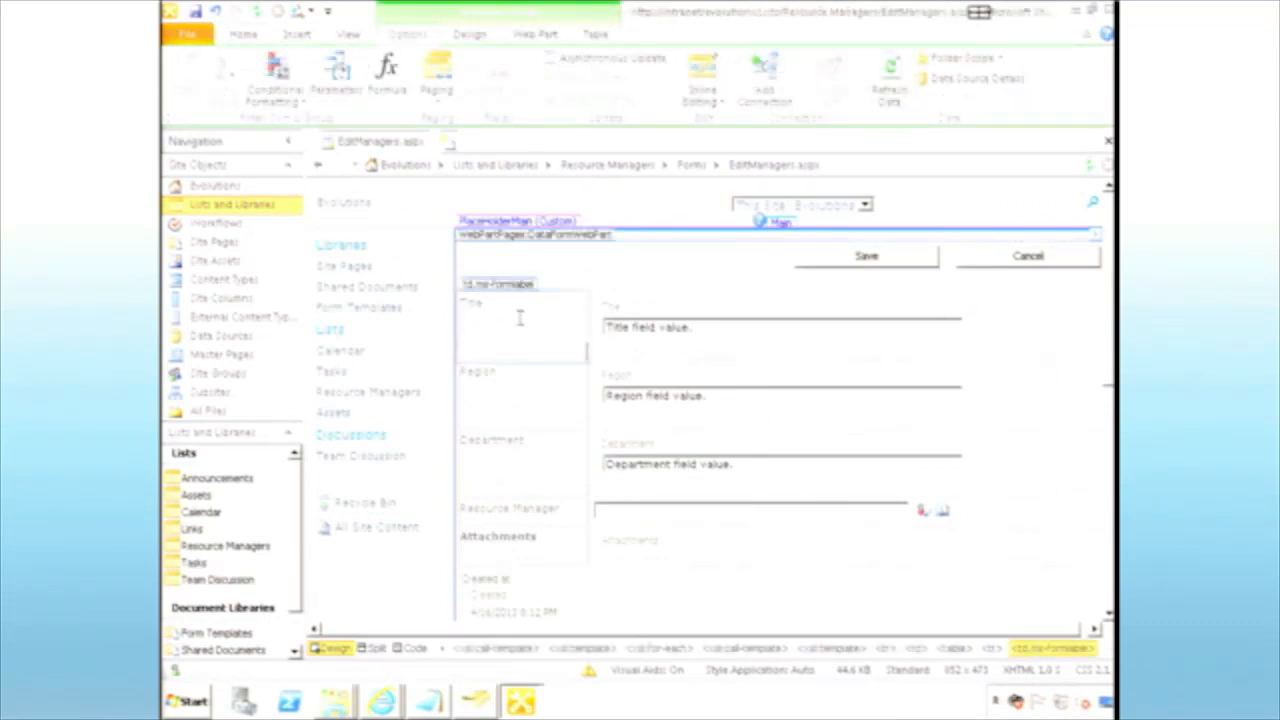
right_click(519, 318)
mouse_move(634, 533)
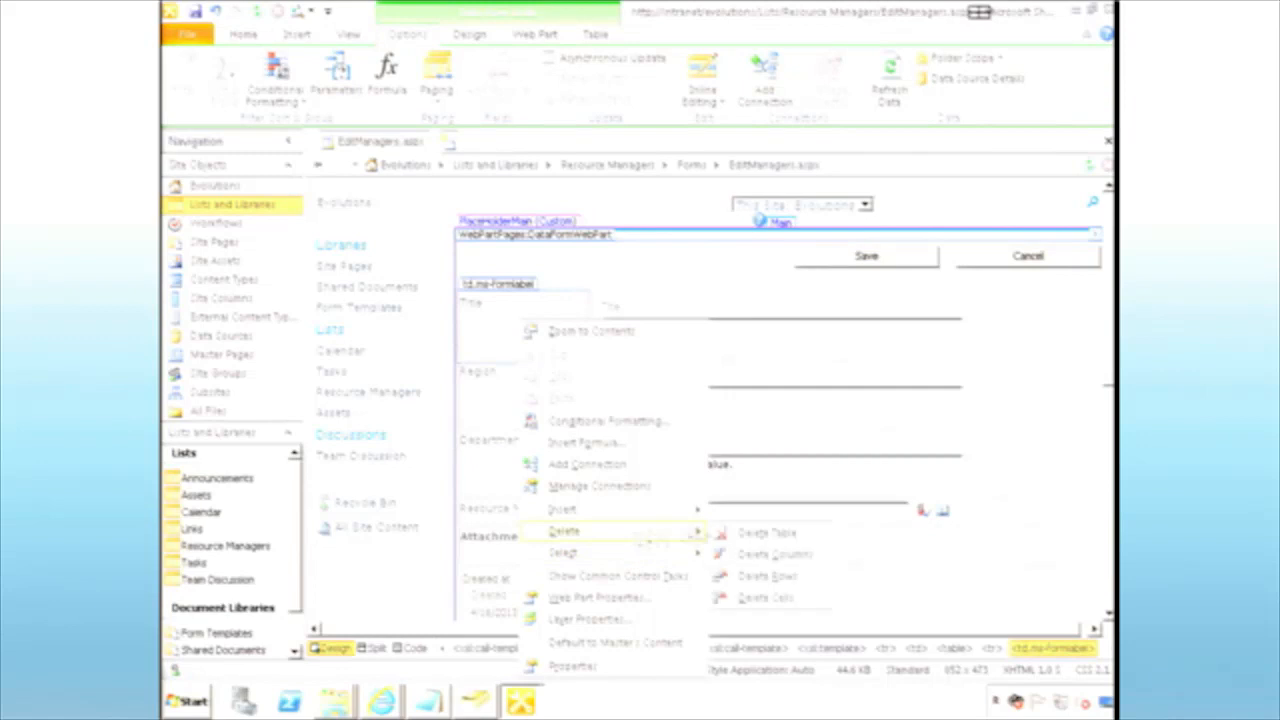
click(772, 580)
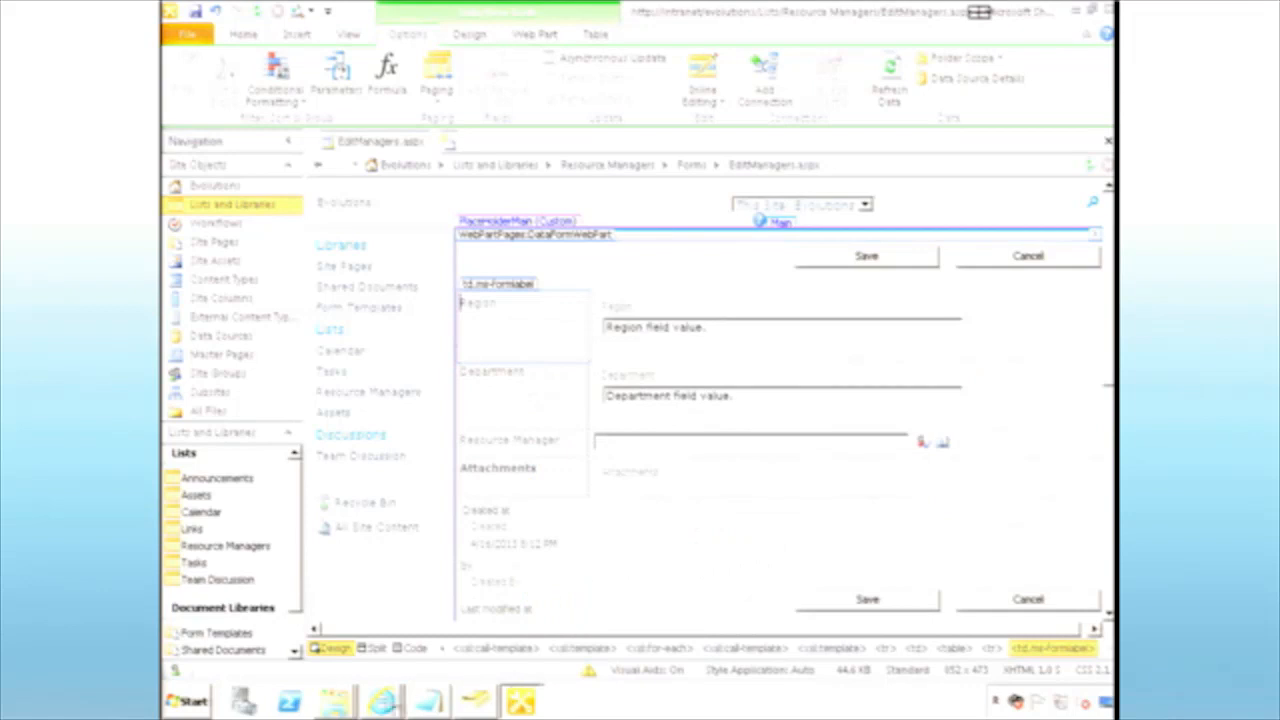
Switch to the Resource Managers list in Internet Explorer, check the edit form of the Midwest Information Technology item and cancel it.
click(390, 700)
click(370, 635)
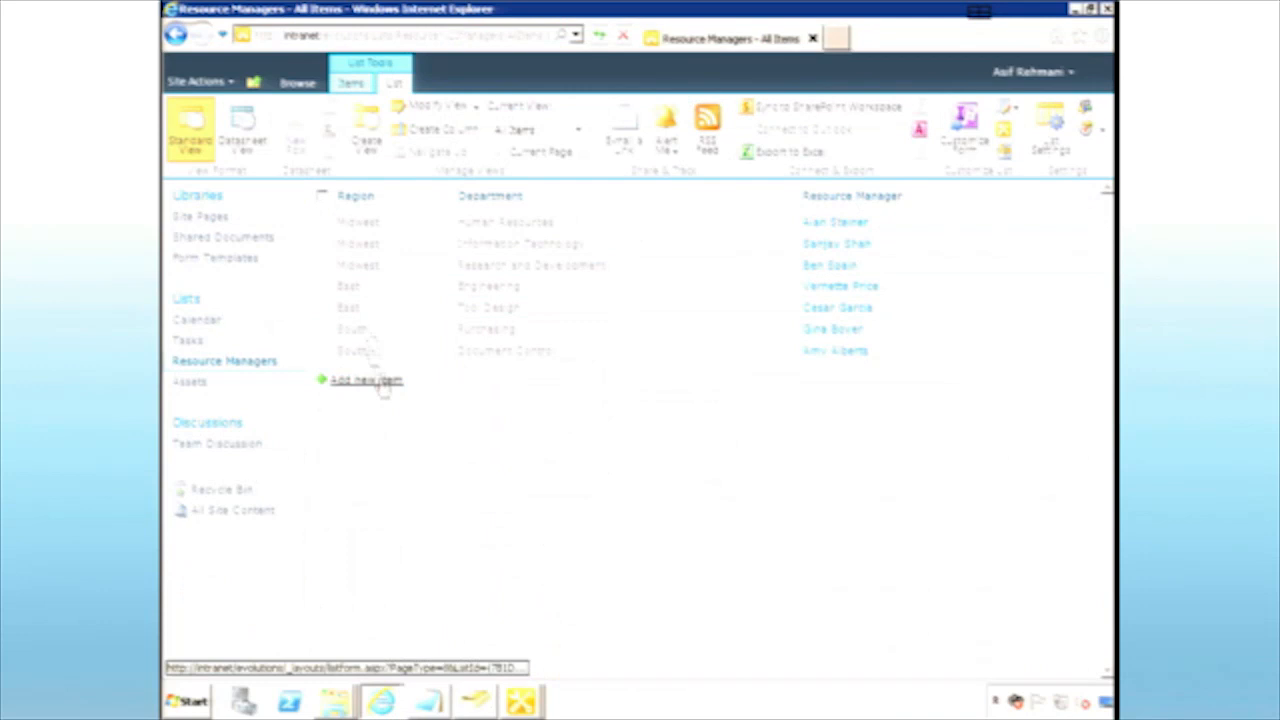
click(322, 244)
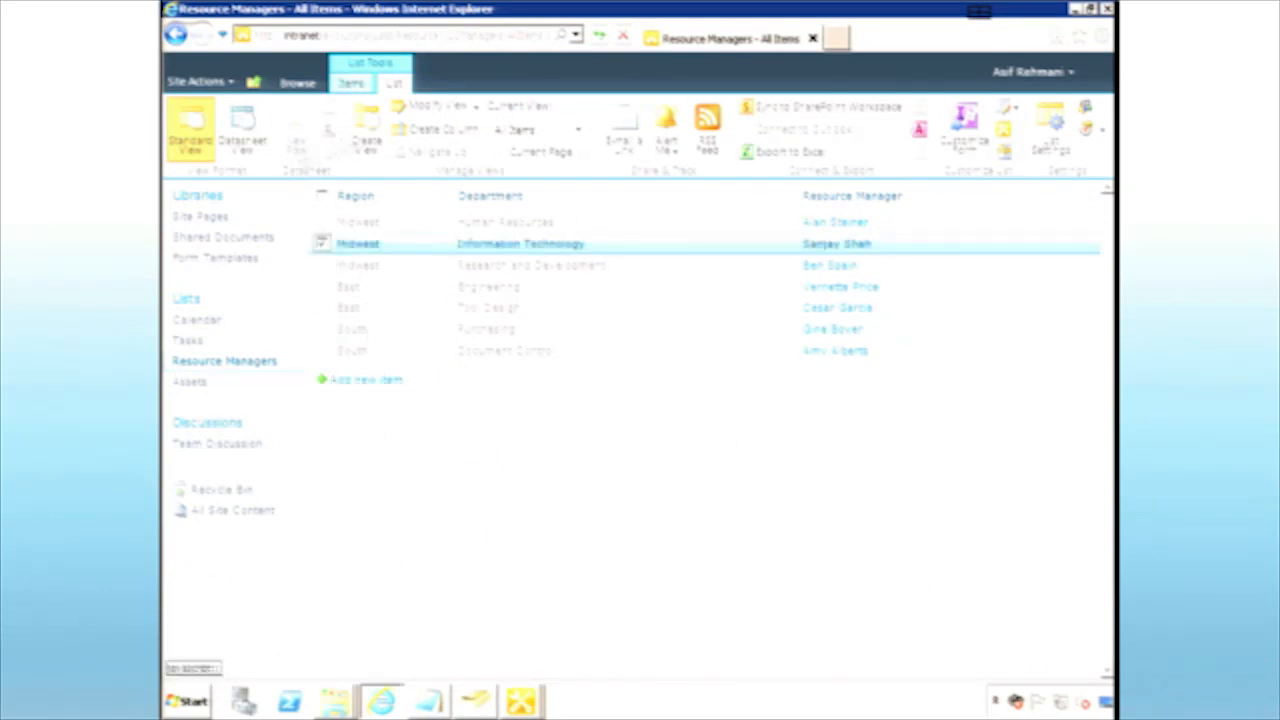
click(350, 83)
click(316, 135)
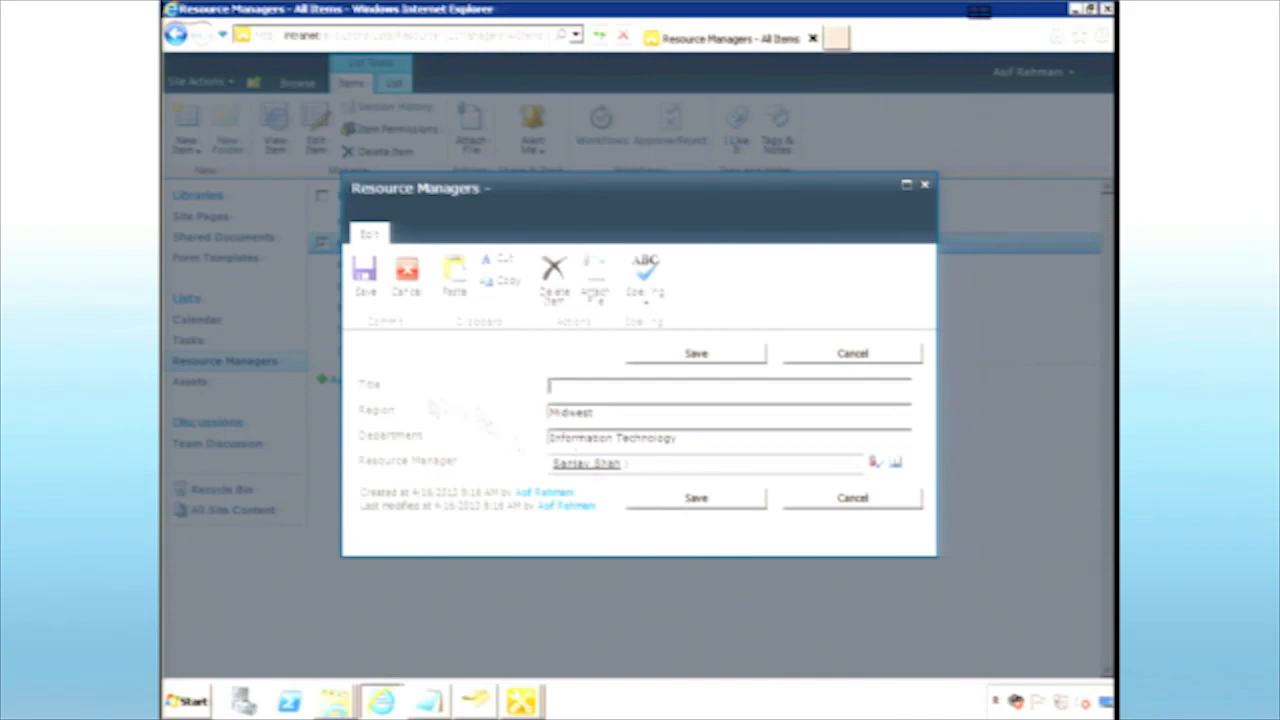
click(814, 497)
Switch back to the EditManagers.aspx form in SharePoint Designer and save it.
click(520, 700)
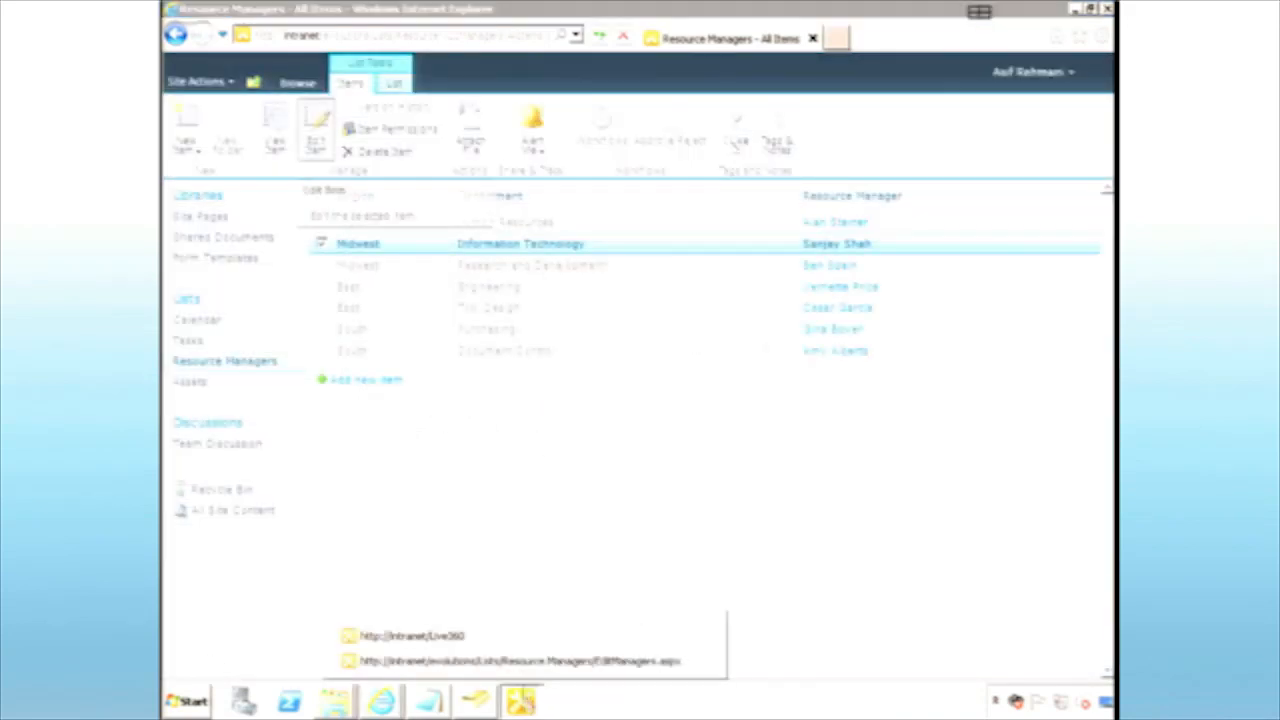
click(520, 661)
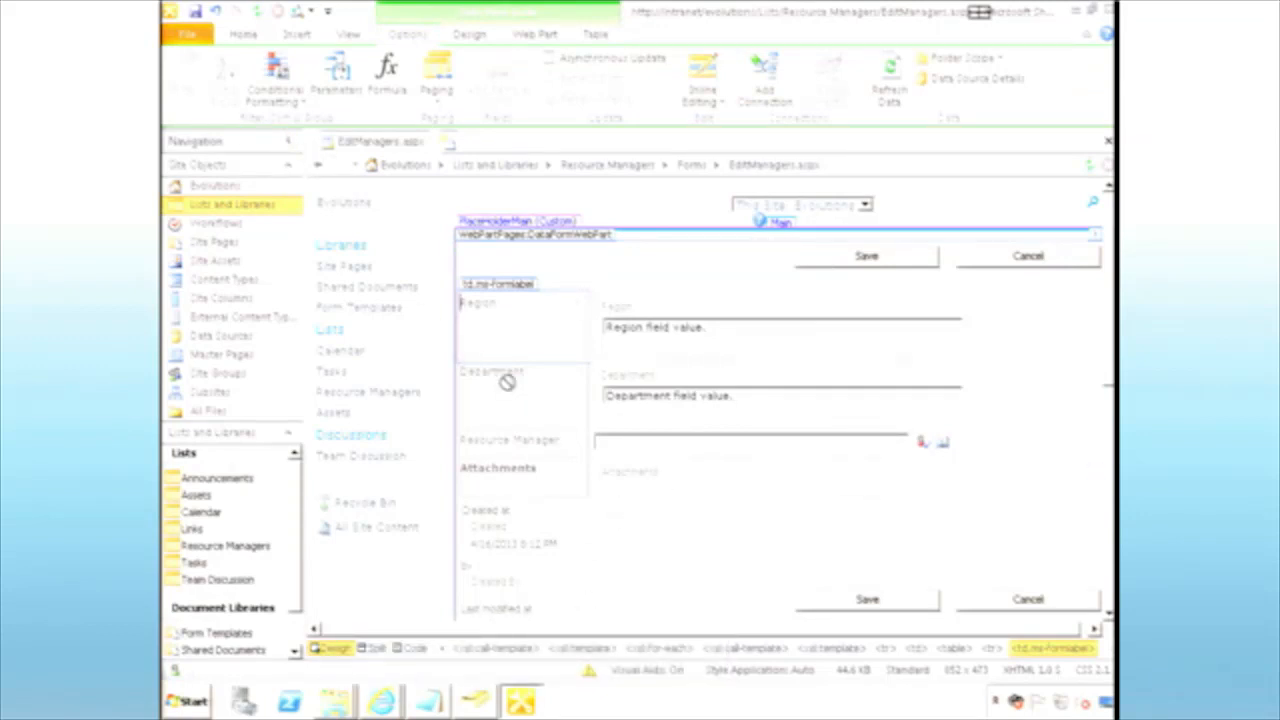
key(ctrl+s)
Reload the Resource Managers list in Internet Explorer and check the Research and Development item's edit form and the new item form, cancelling both.
click(381, 700)
click(388, 640)
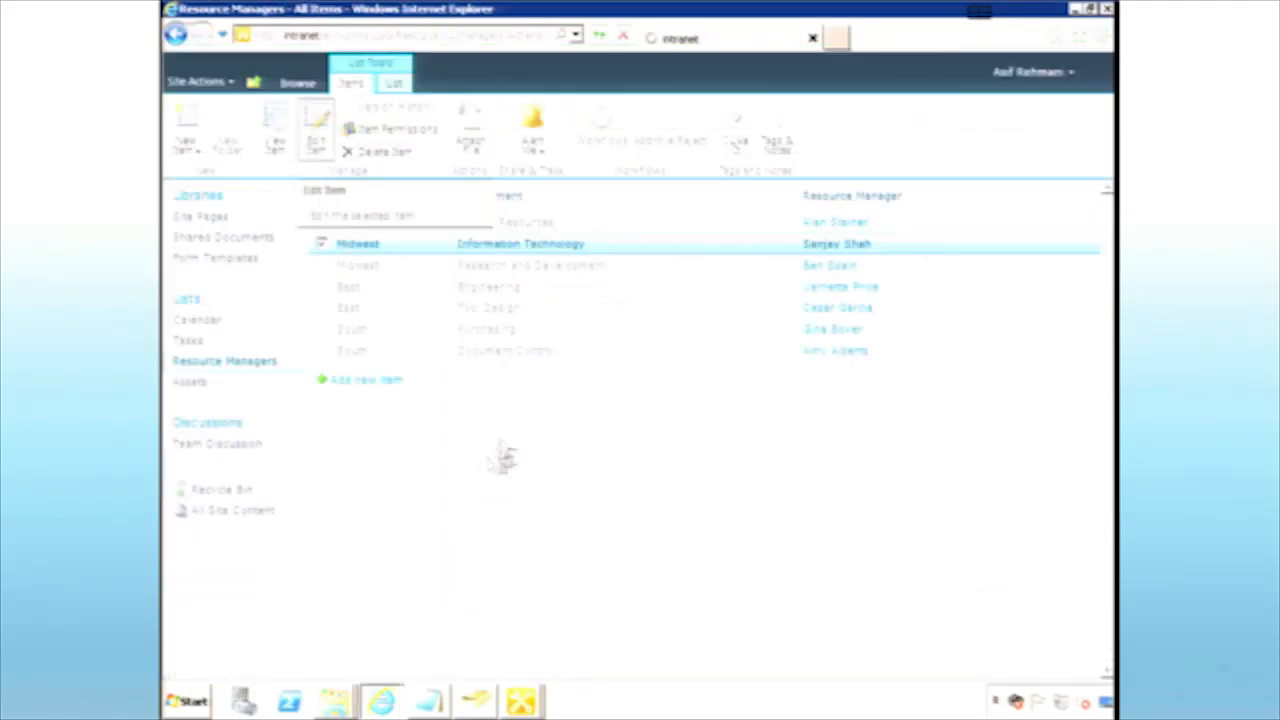
click(321, 267)
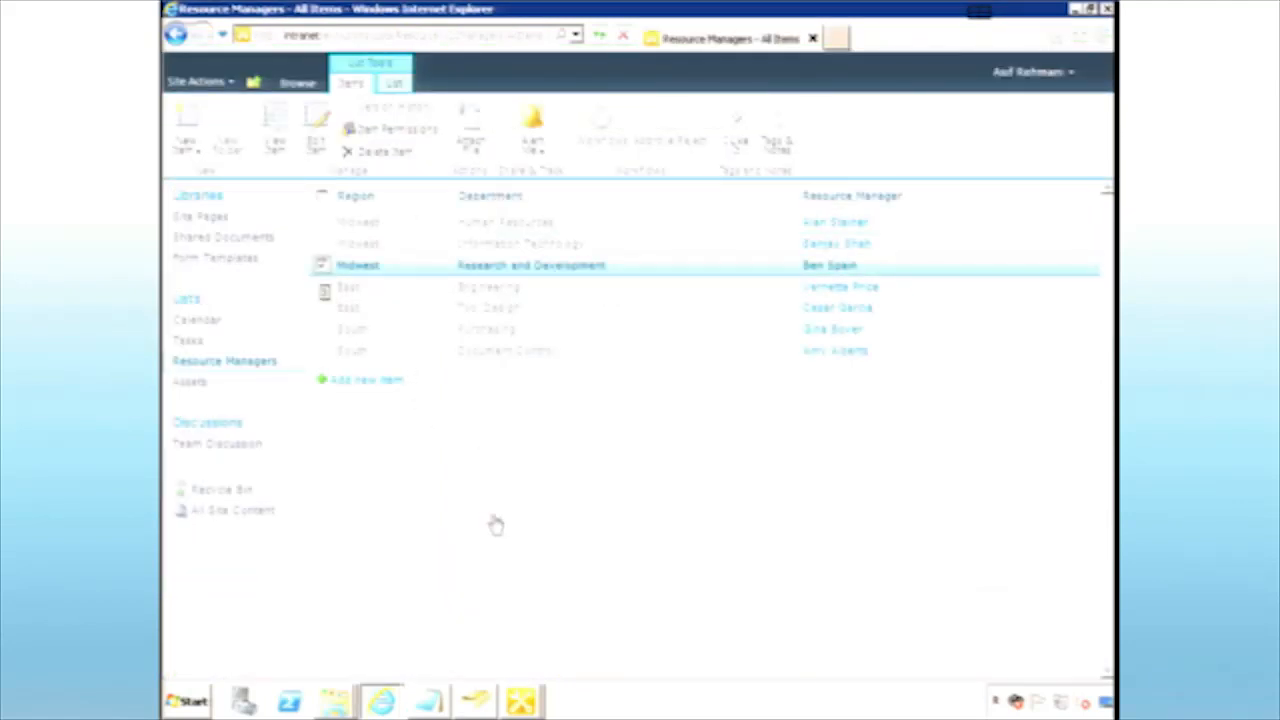
key(F5)
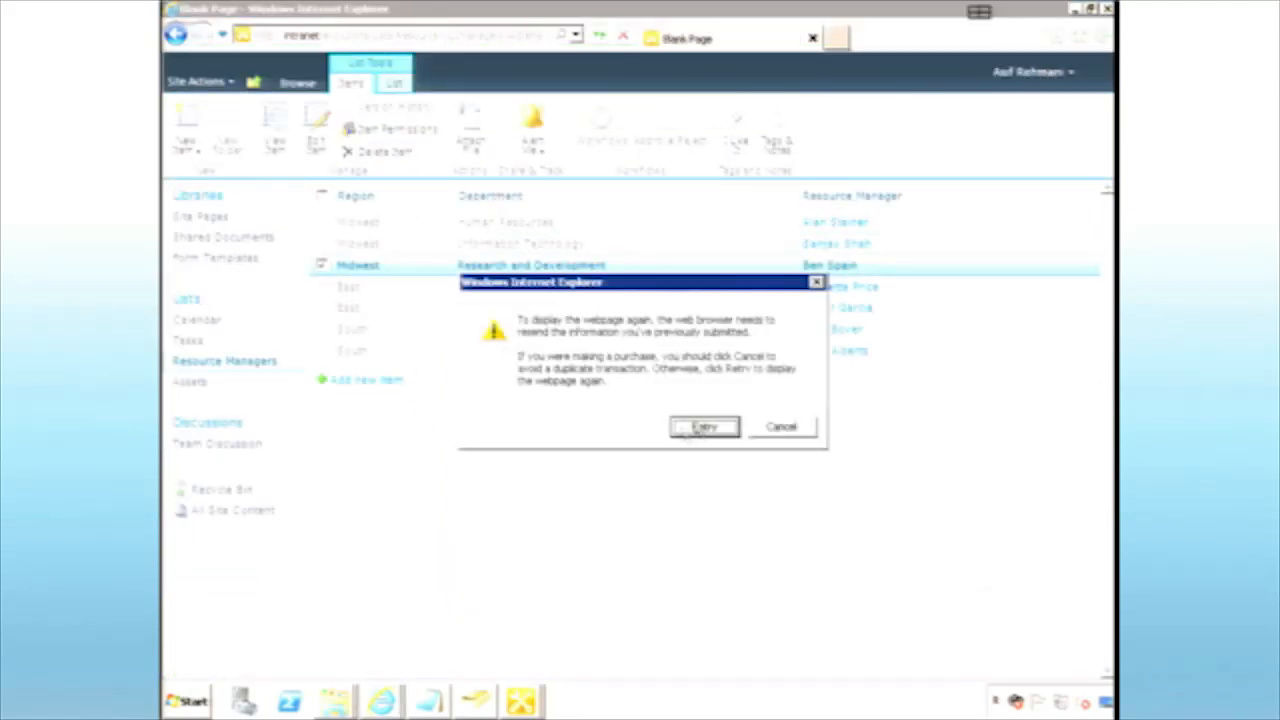
click(703, 427)
click(323, 268)
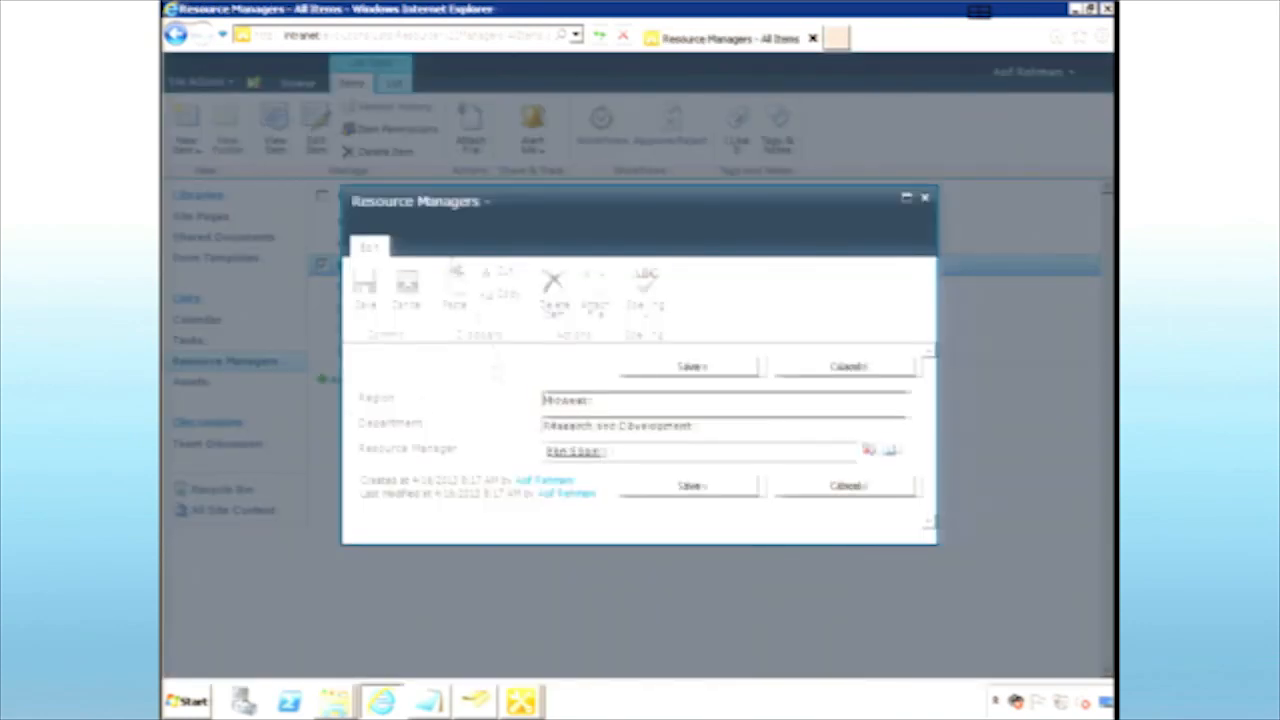
click(822, 491)
click(391, 384)
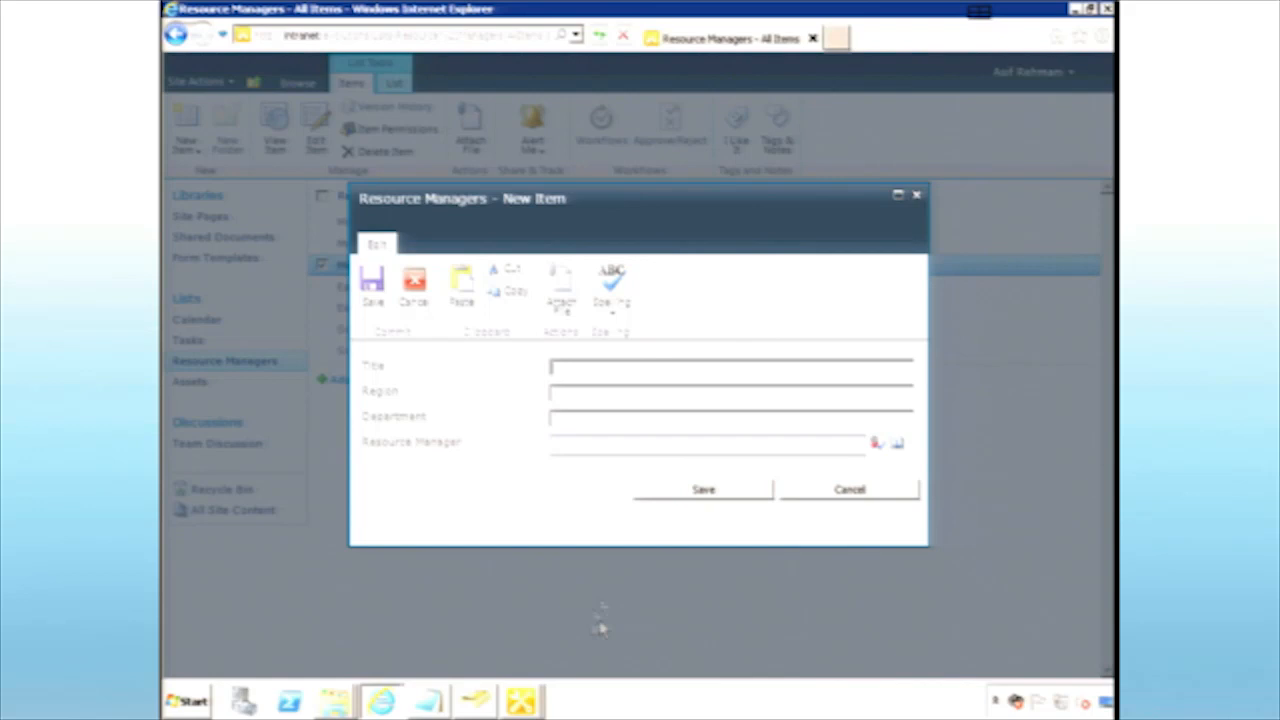
click(864, 490)
In SharePoint Designer, try magenta shading on the Region, Department and Resource Manager label cells of EditManagers.aspx and replace it with light grey.
mouse_move(548, 697)
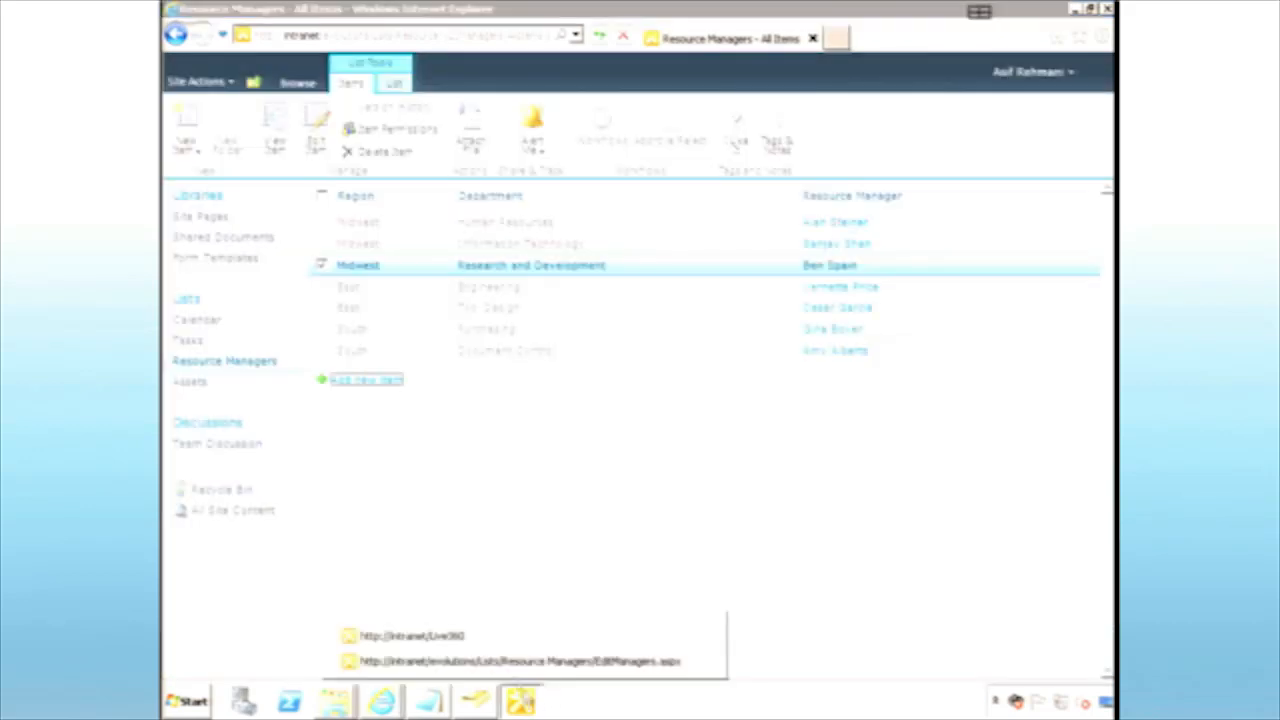
click(520, 663)
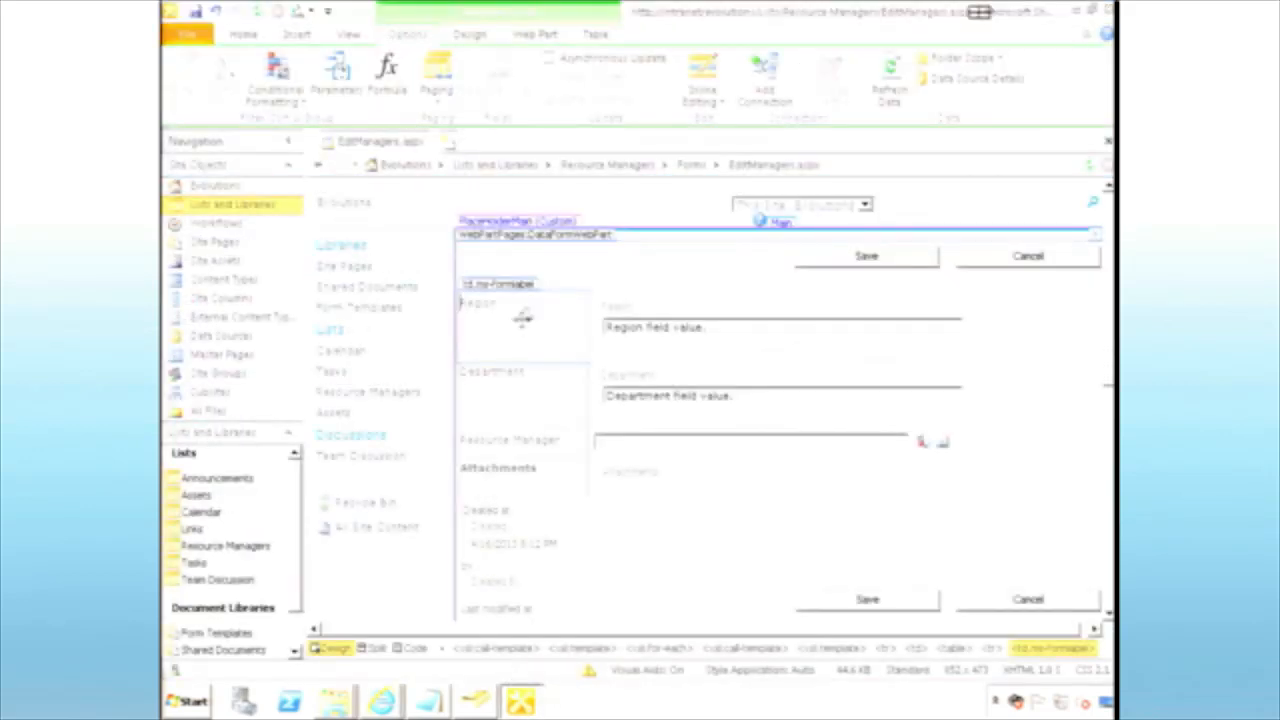
drag(509, 306, 543, 437)
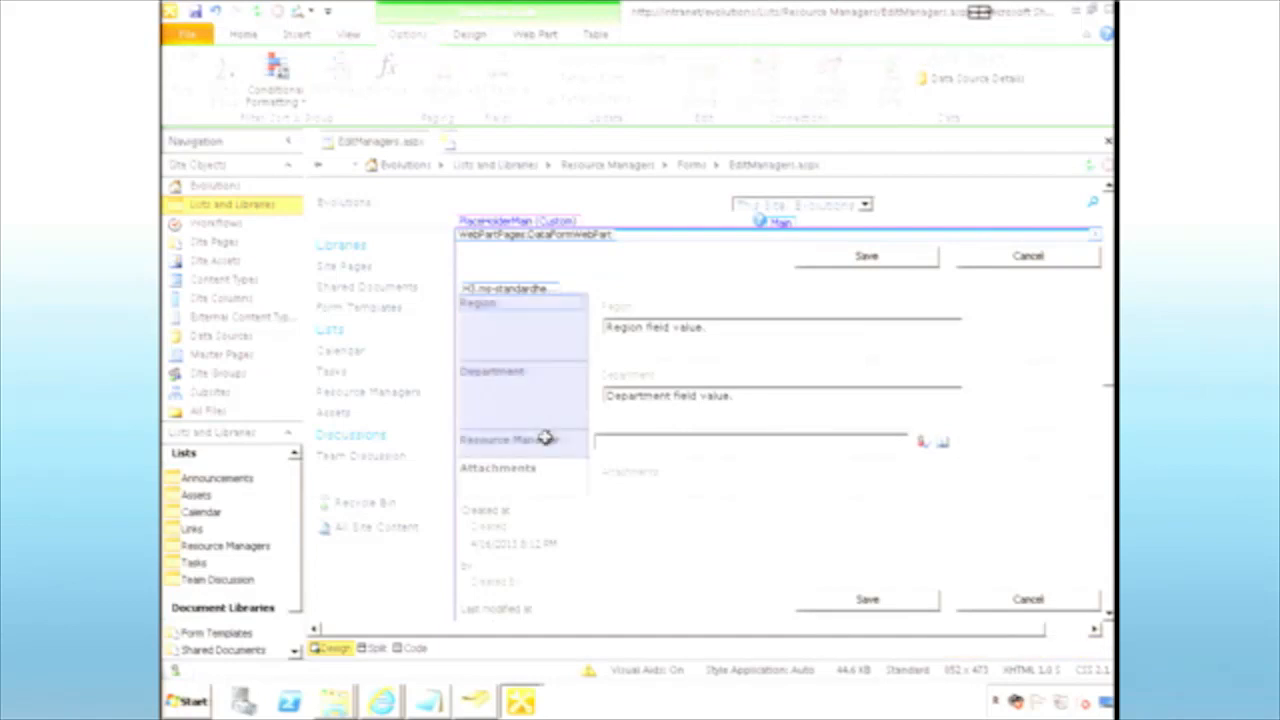
click(595, 36)
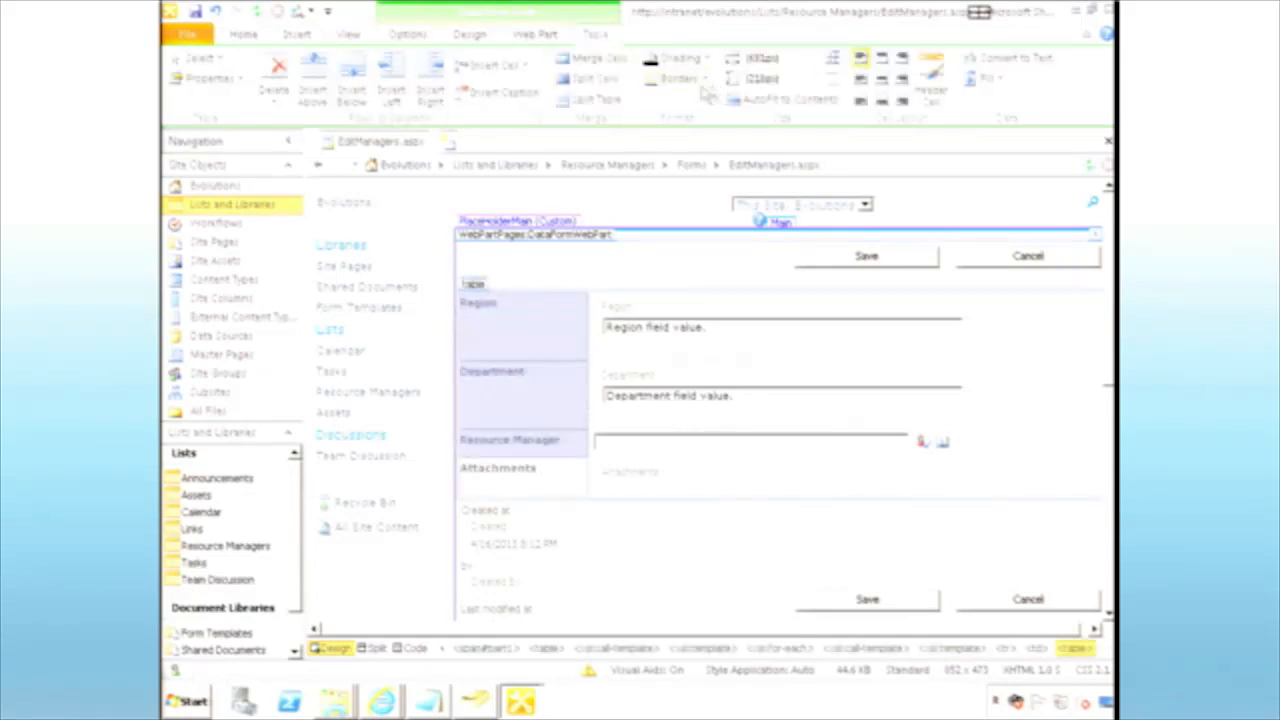
click(705, 58)
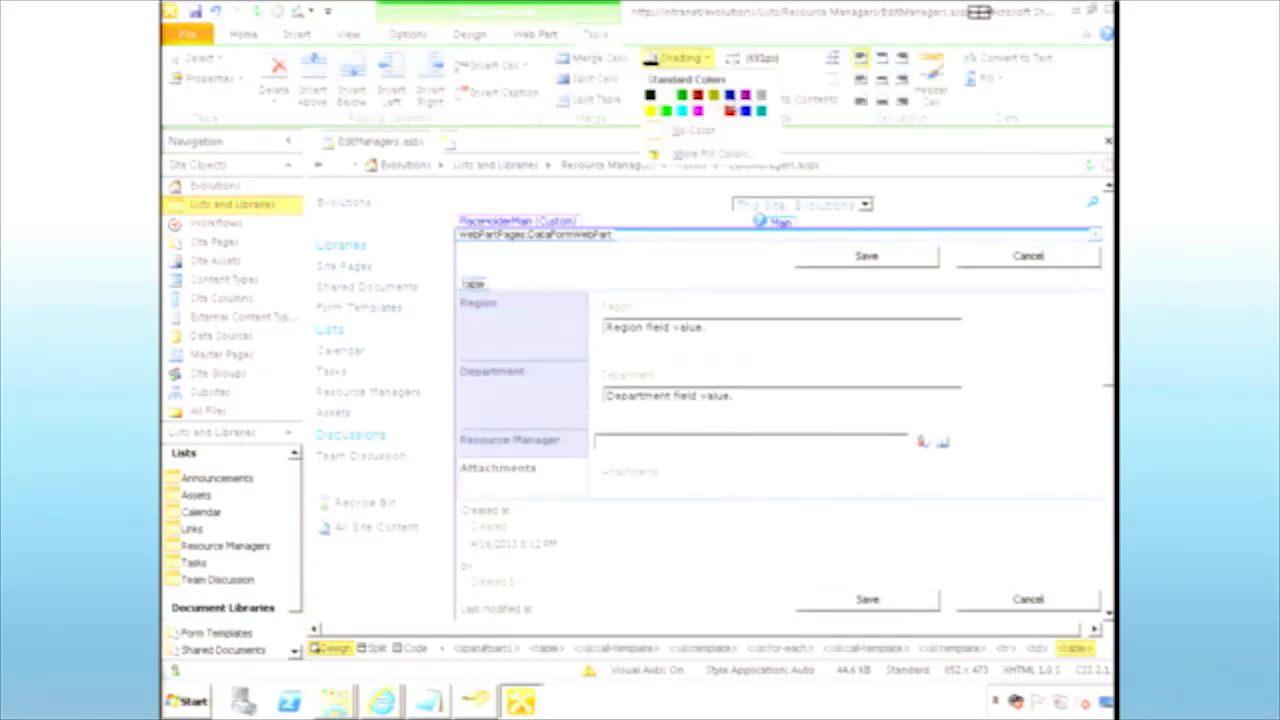
click(745, 95)
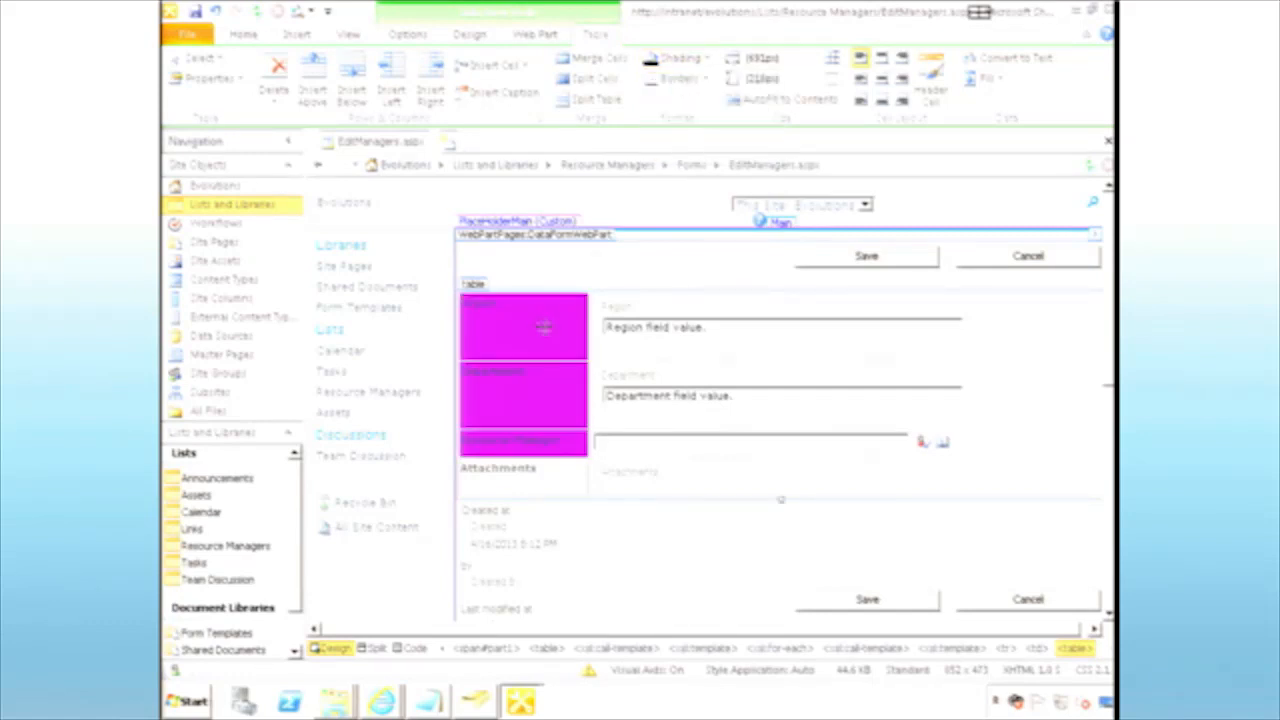
click(706, 60)
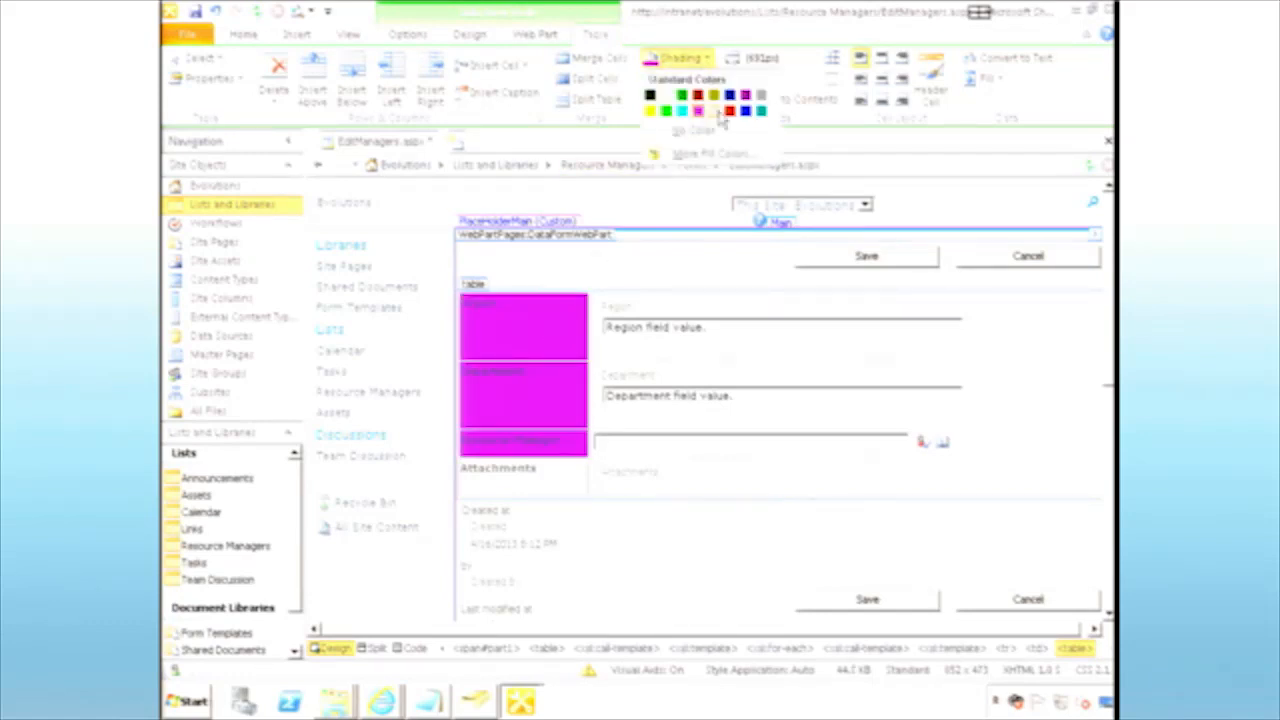
click(695, 130)
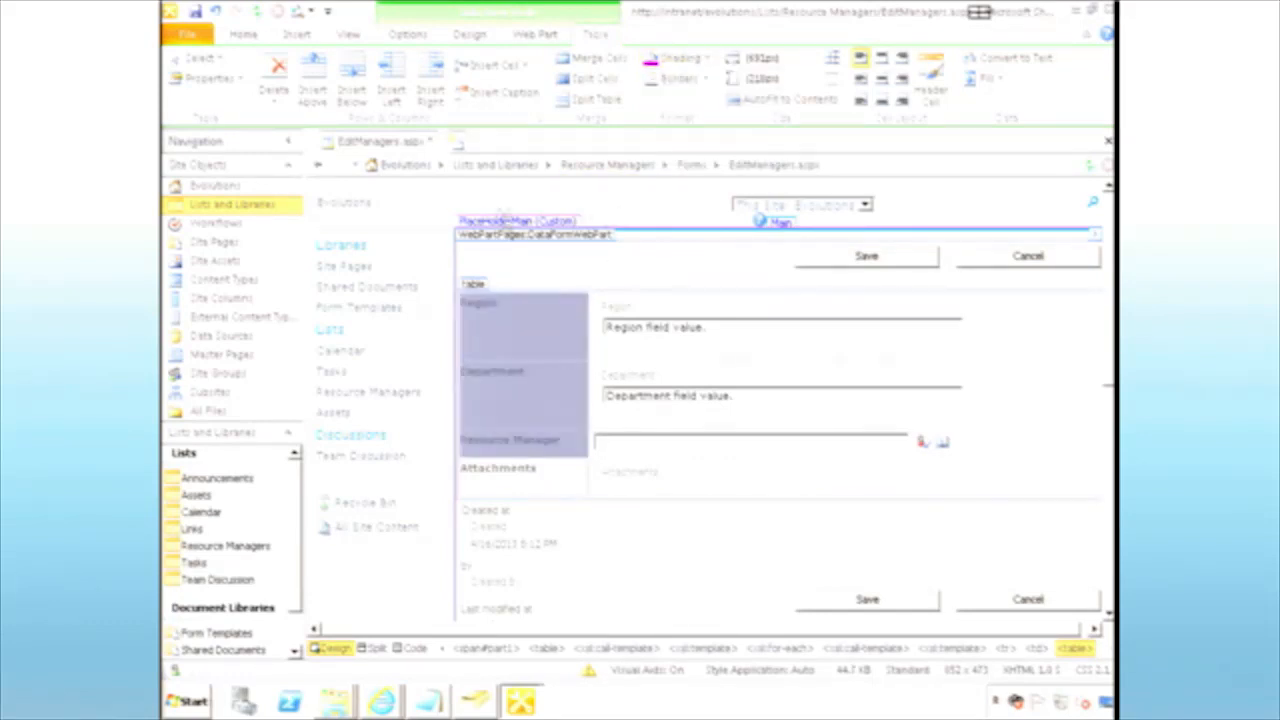
Make the Region, Department and Resource Manager labels bold and save the form.
click(244, 34)
click(249, 92)
click(518, 337)
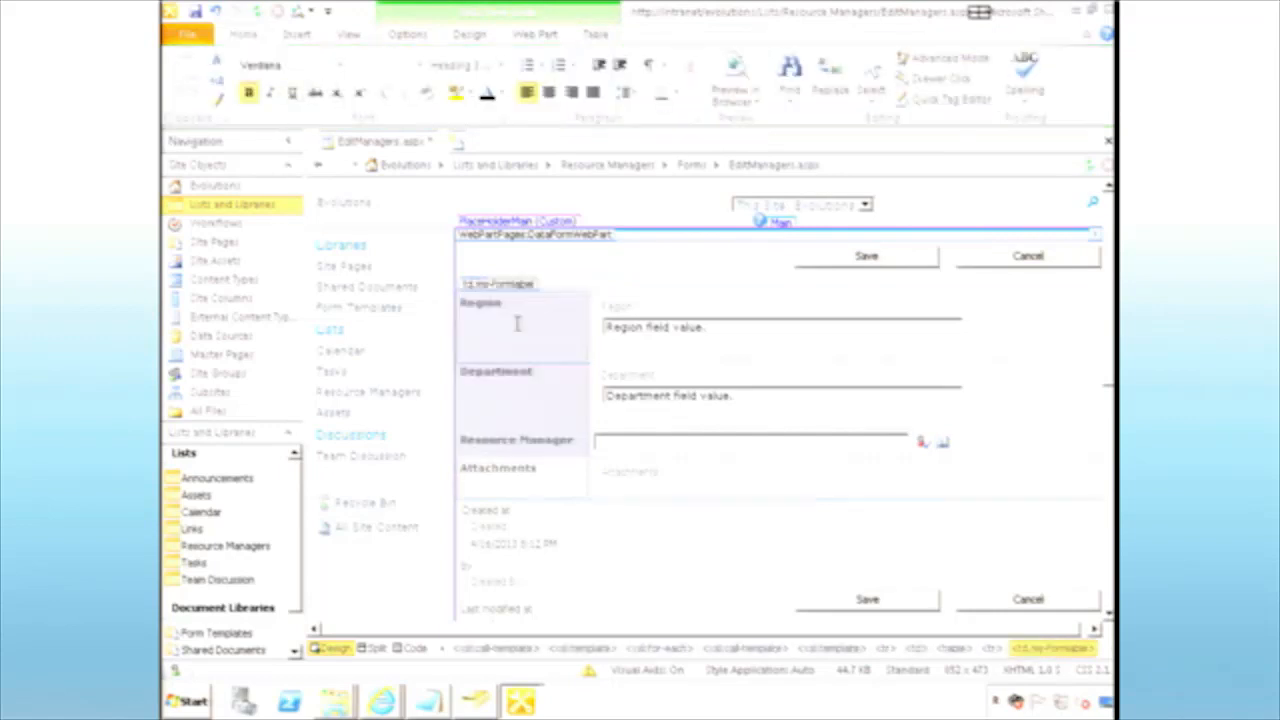
key(ctrl+s)
Reload the Resource Managers list in Internet Explorer, review the restyled edit form on the Research and Development item and cancel it.
click(381, 702)
click(376, 638)
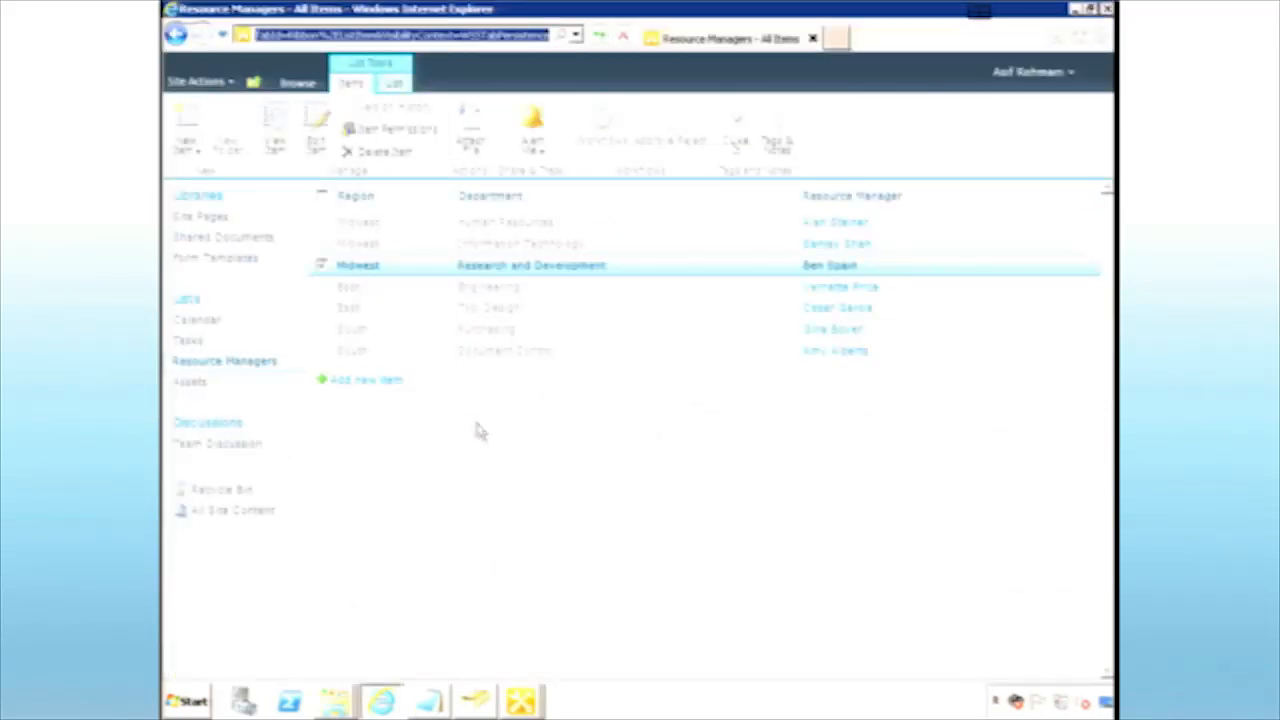
key(F5)
click(702, 428)
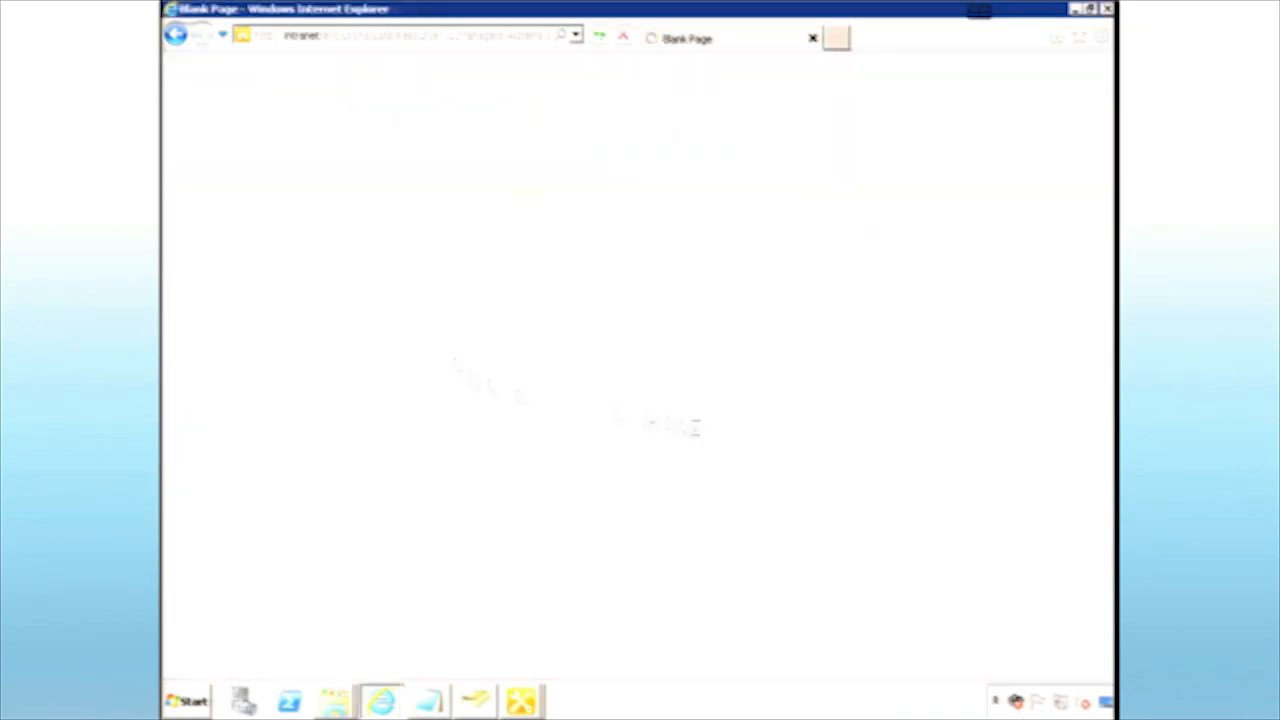
click(316, 135)
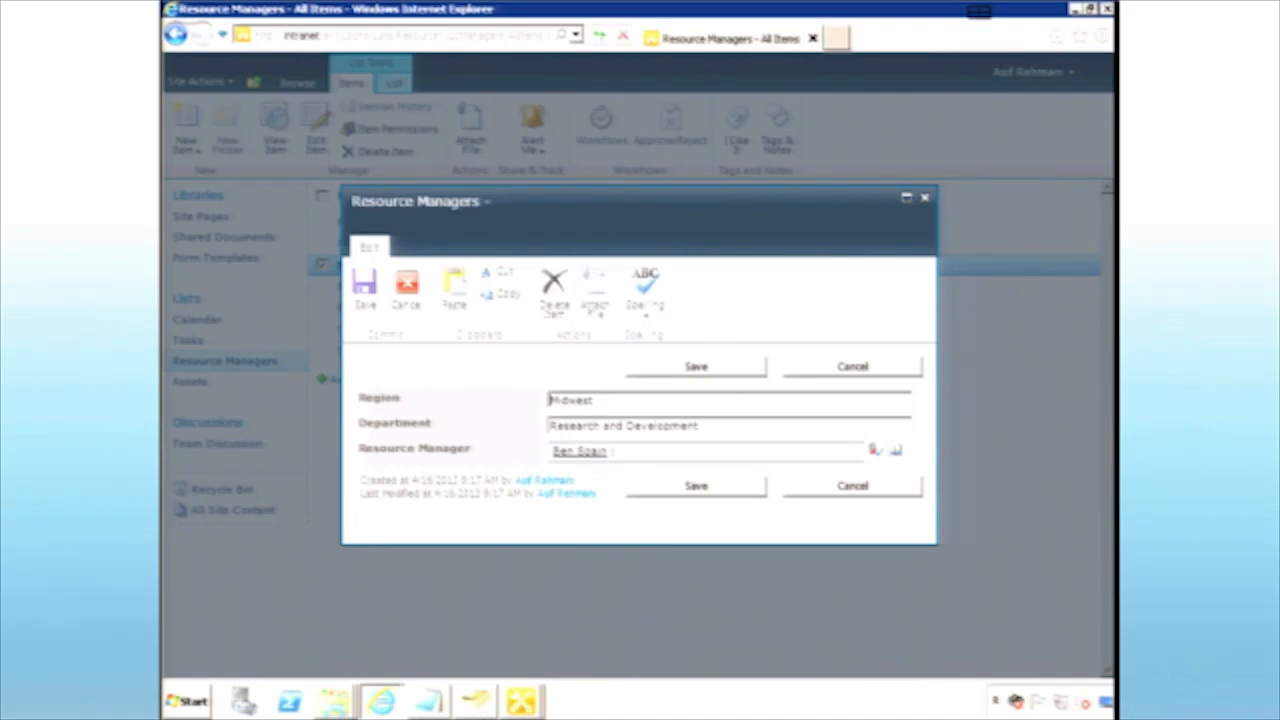
mouse_move(495, 707)
click(855, 487)
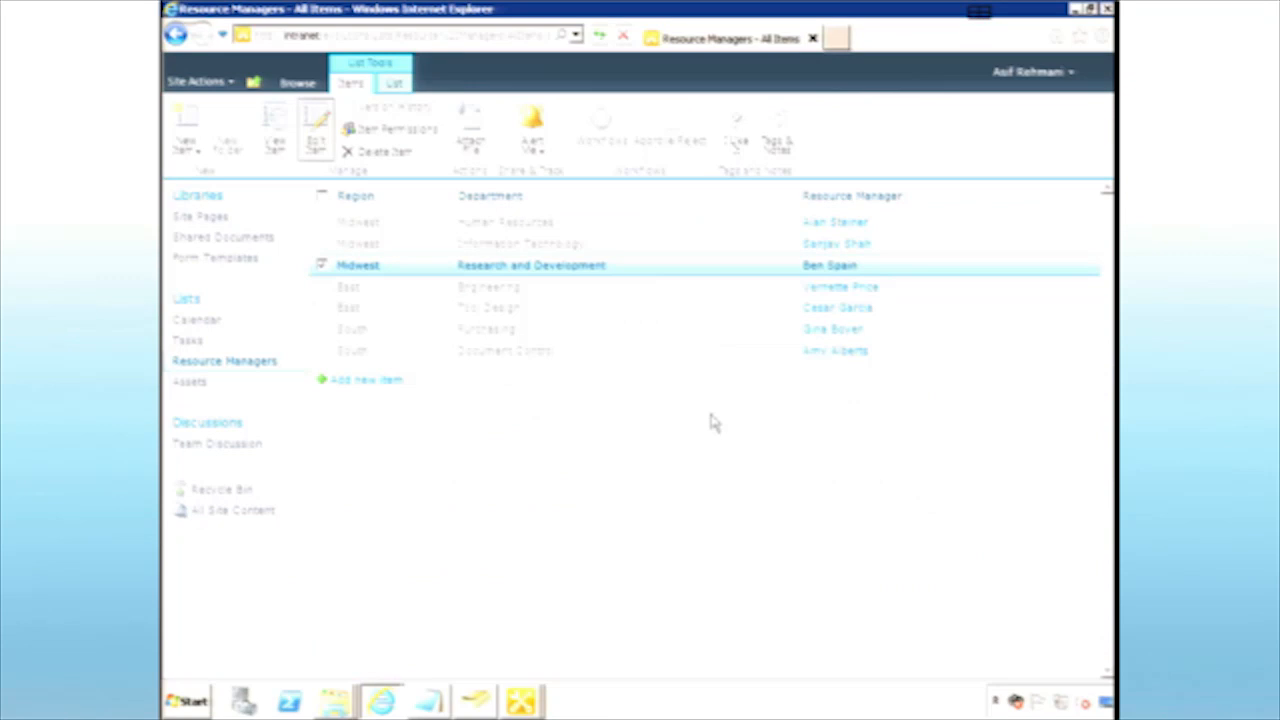
Open the Title column from the Resource Managers list settings, check whether it requires information, and leave without changes.
click(393, 84)
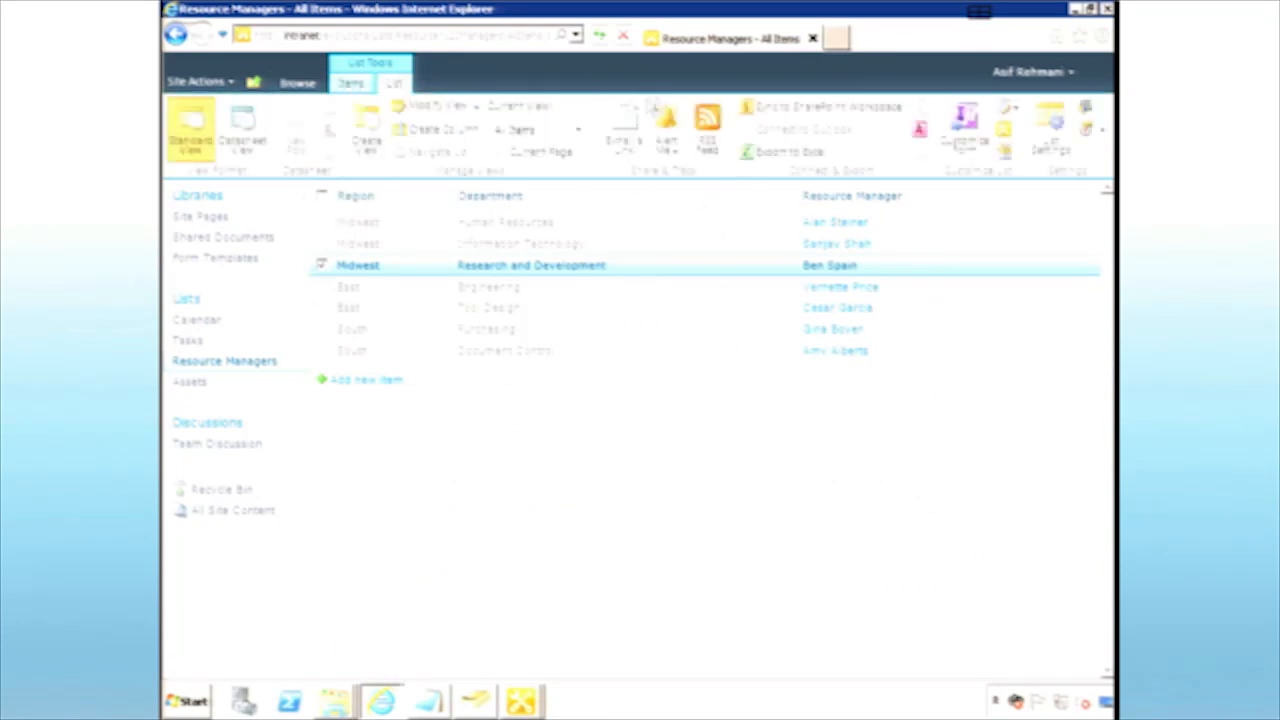
click(1048, 128)
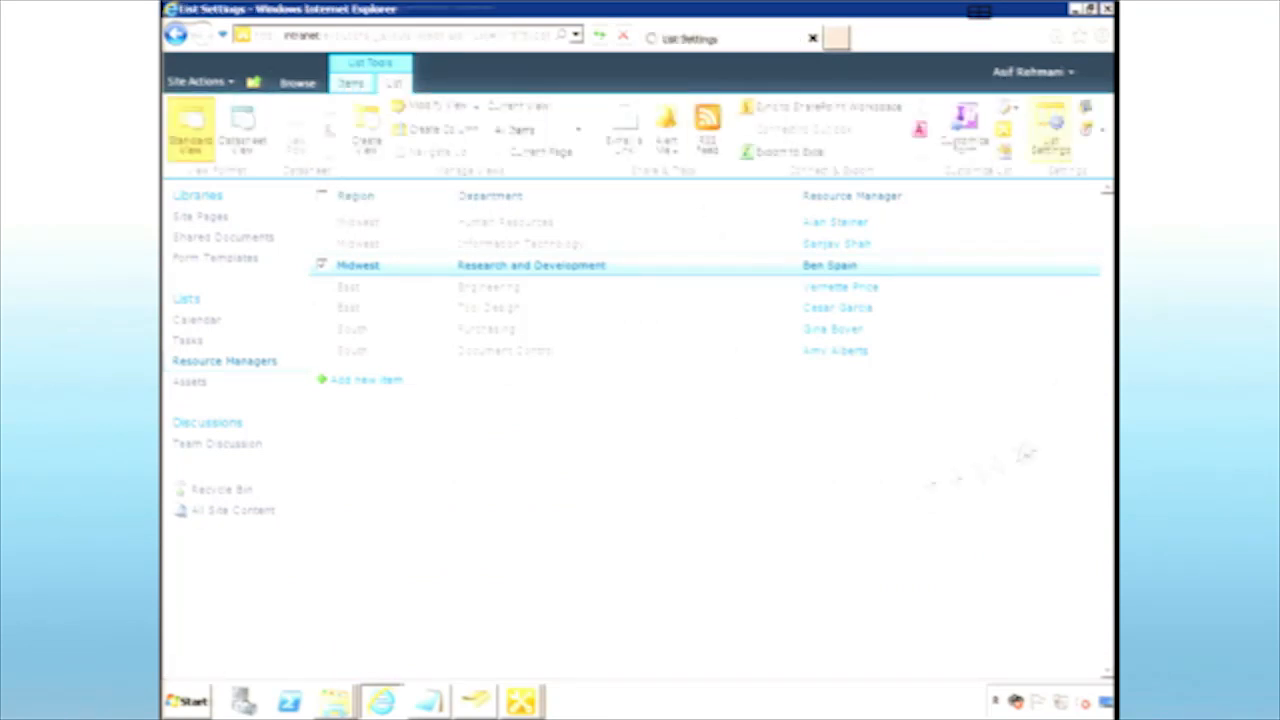
scroll(874, 486, down, 6)
click(337, 257)
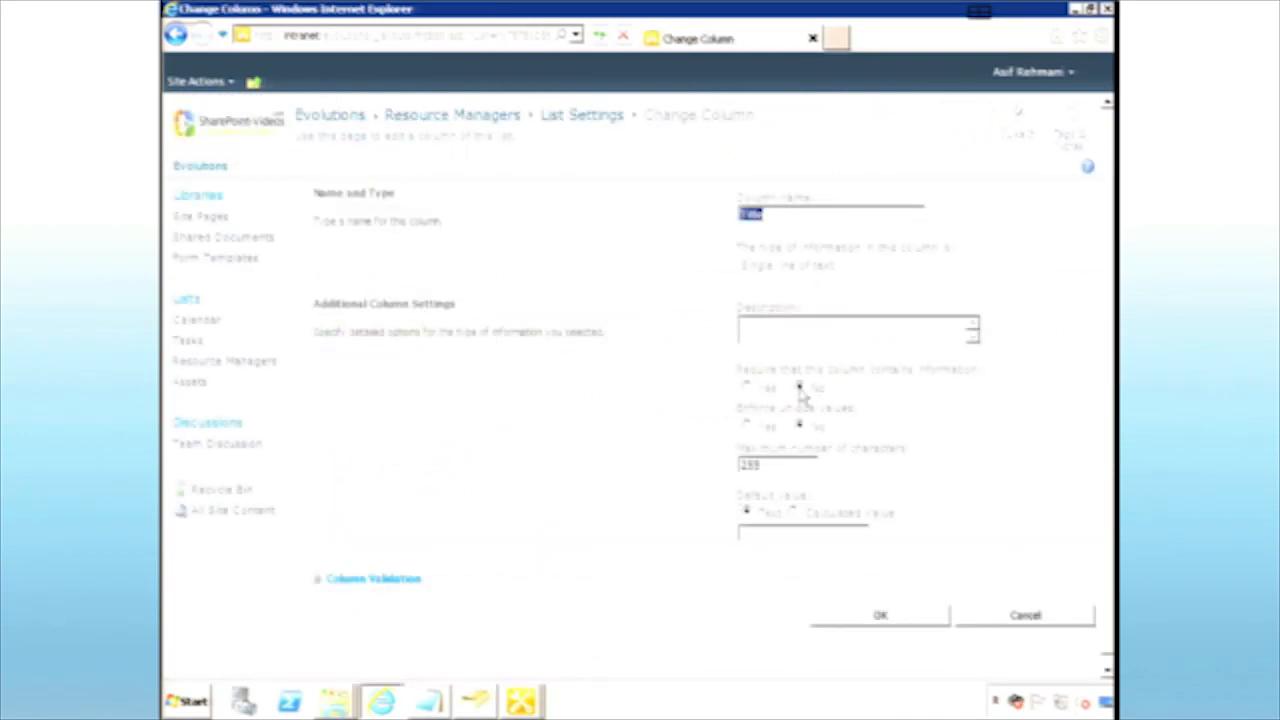
click(1000, 612)
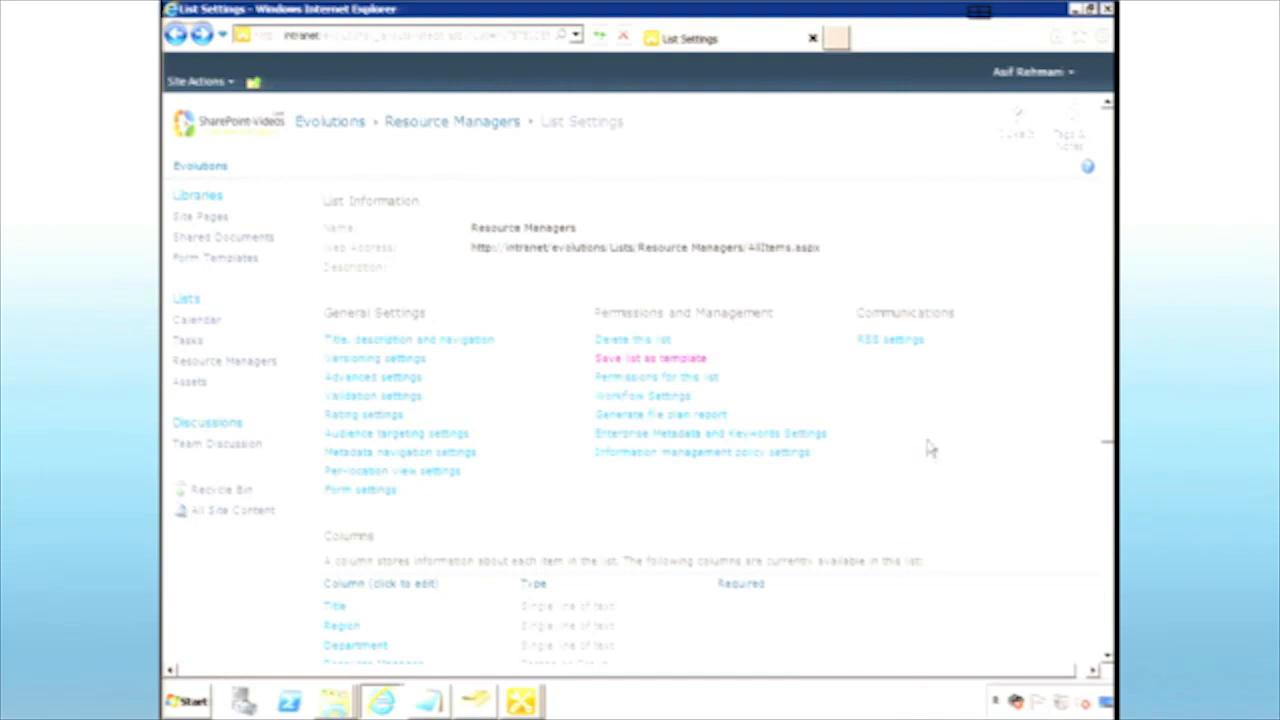
Return to EditManagers.aspx in SharePoint Designer and look through the tag properties of the Department form field.
click(527, 702)
click(680, 500)
click(520, 702)
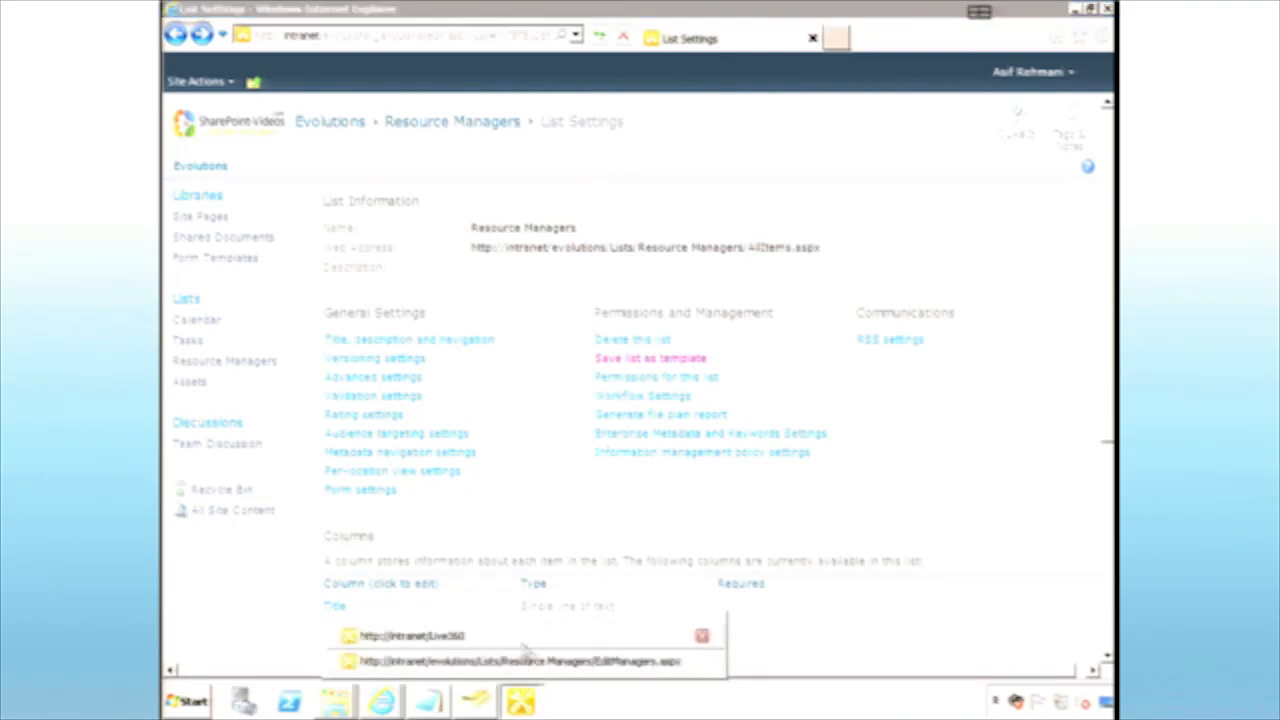
click(540, 663)
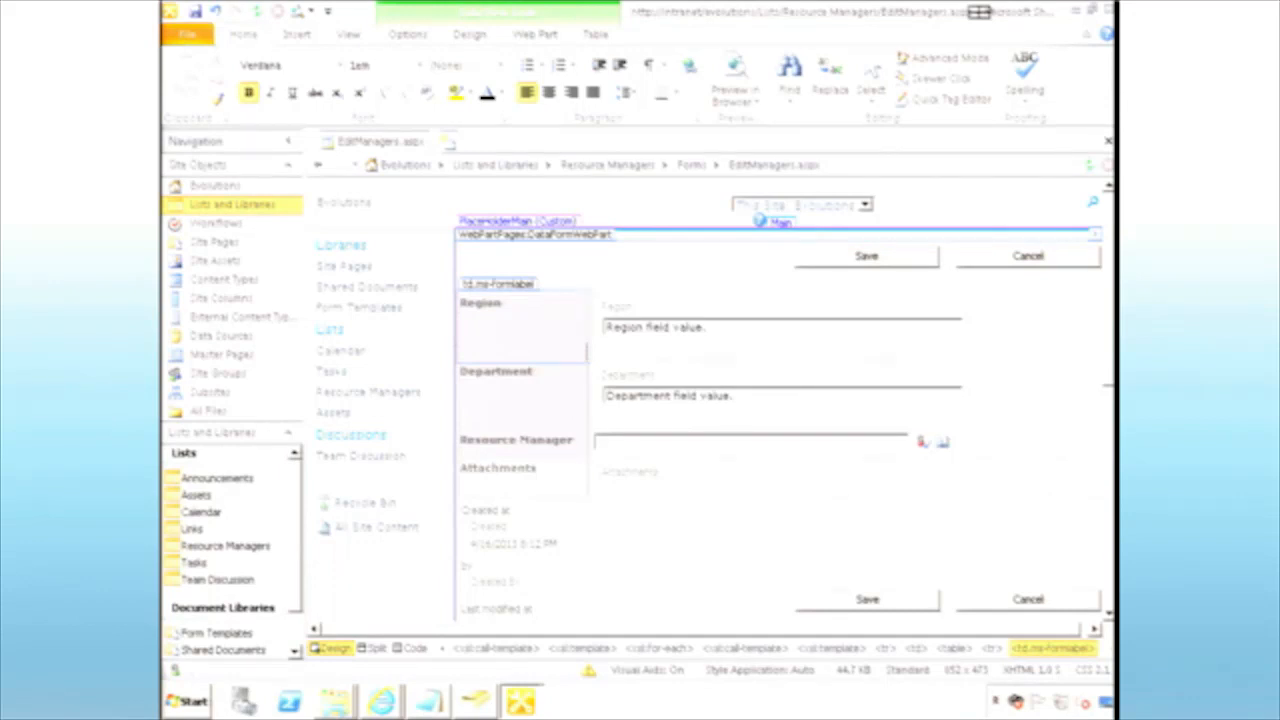
click(670, 379)
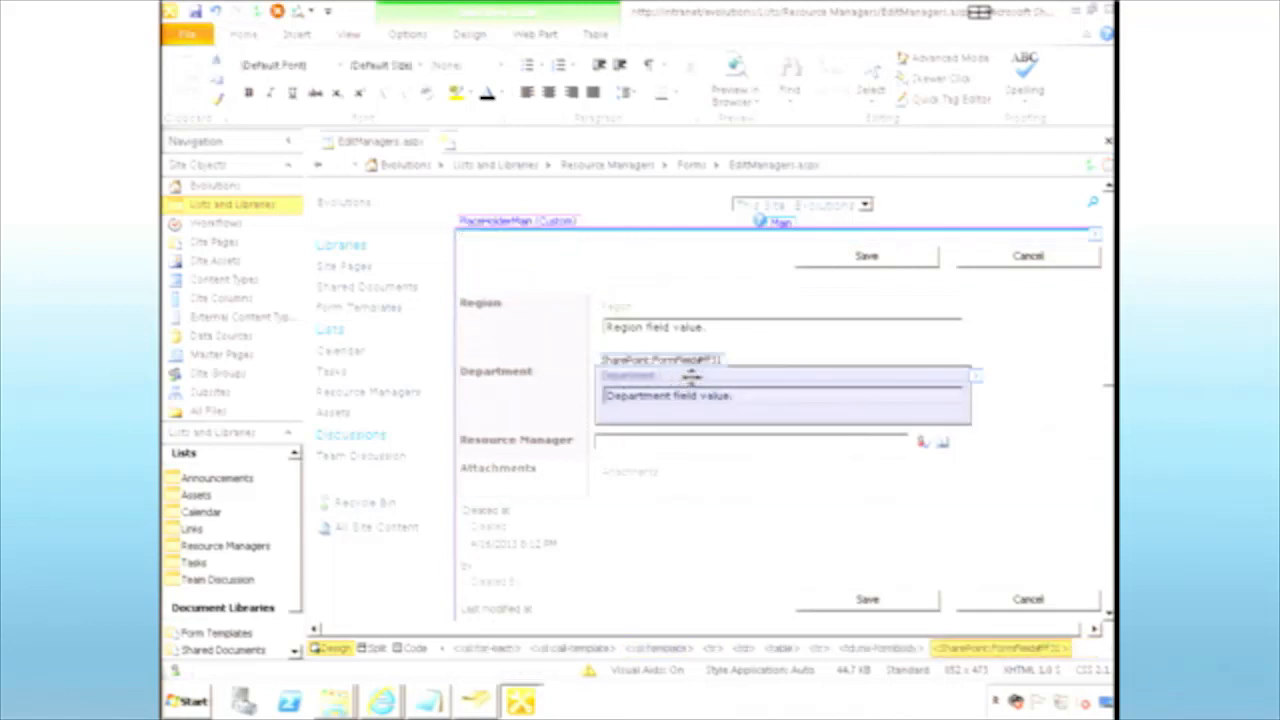
right_click(740, 381)
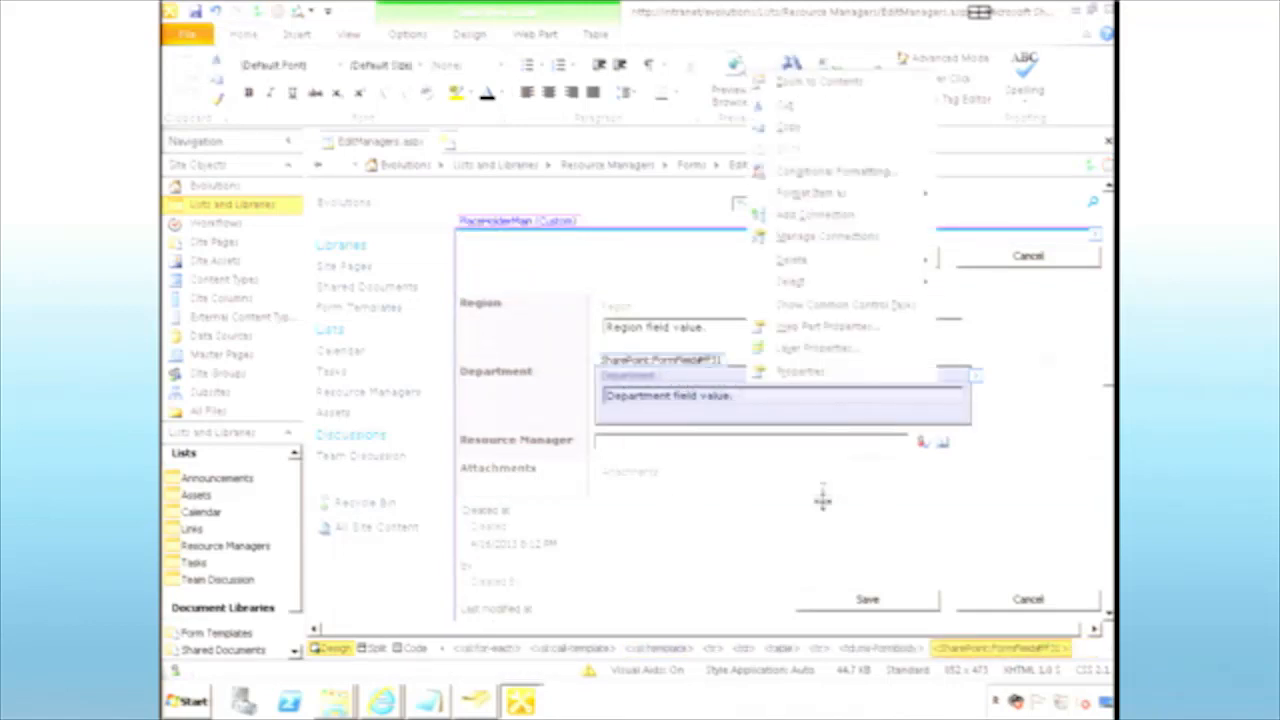
click(828, 372)
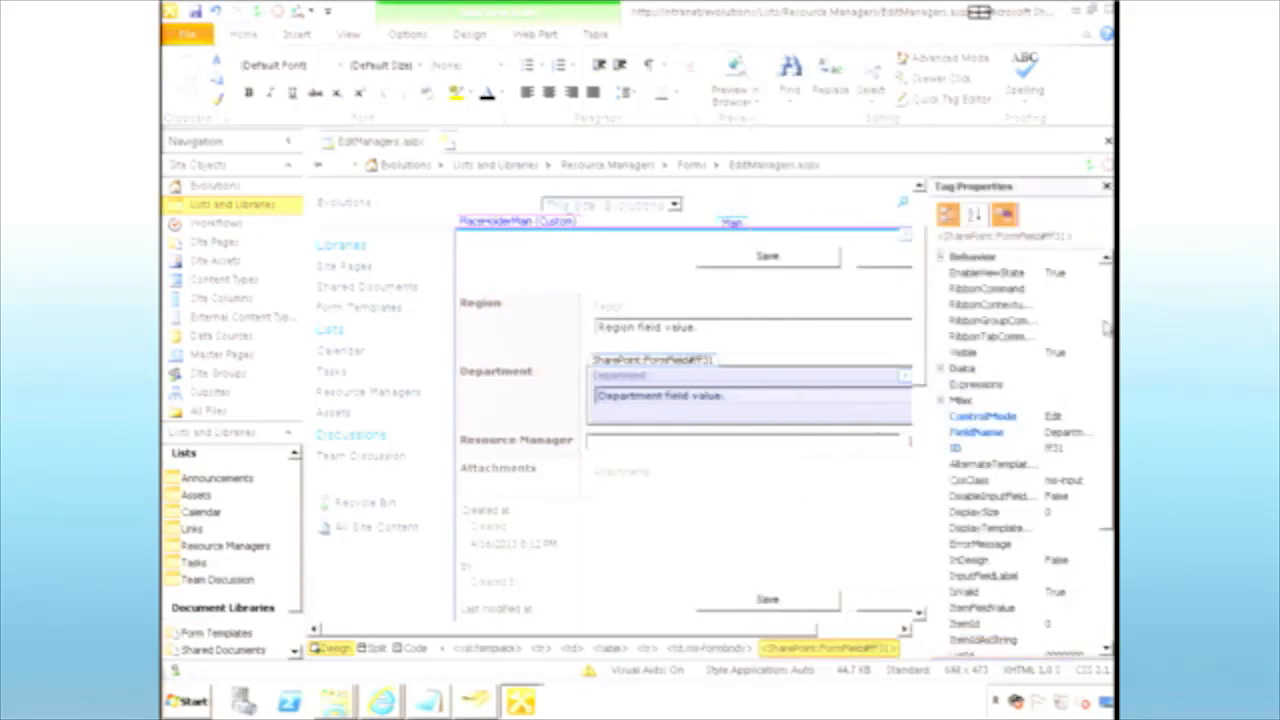
mouse_move(1108, 326)
mouse_down()
mouse_move(1106, 436)
mouse_move(1107, 316)
mouse_up()
Switch to Internet Explorer, go to the Resource Managers list and open its form for customizing in InfoPath.
click(380, 705)
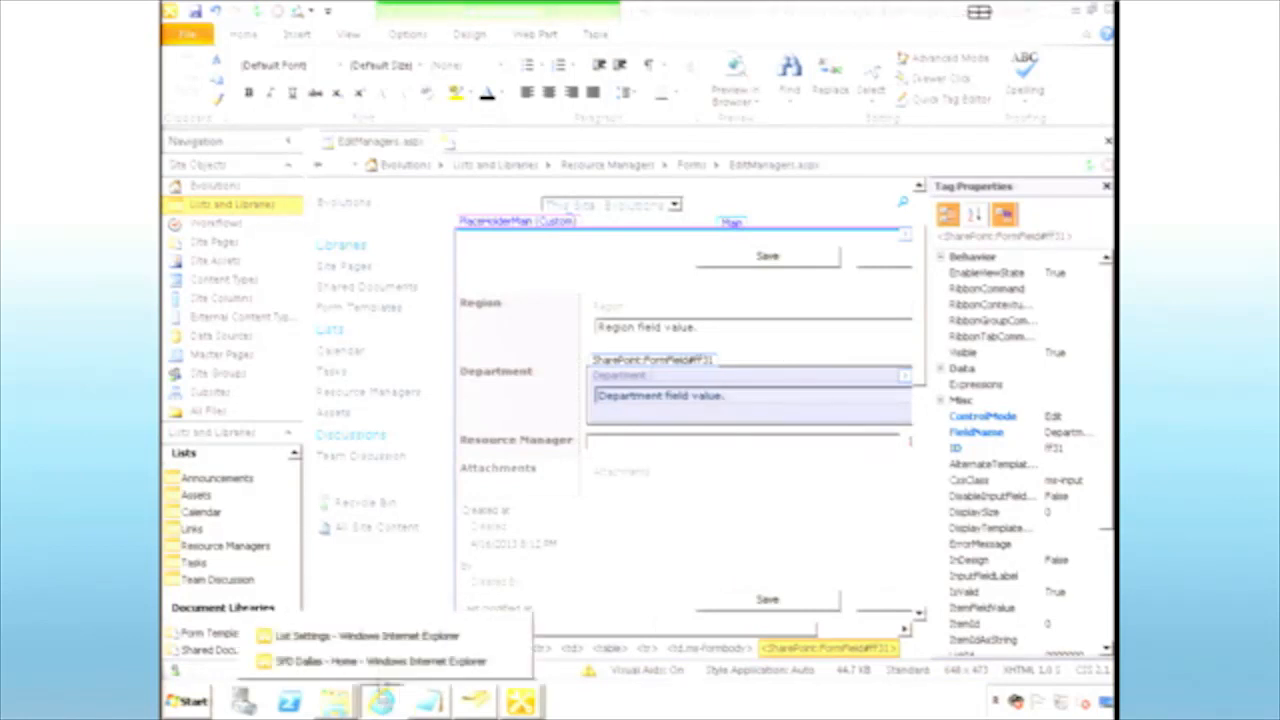
click(390, 637)
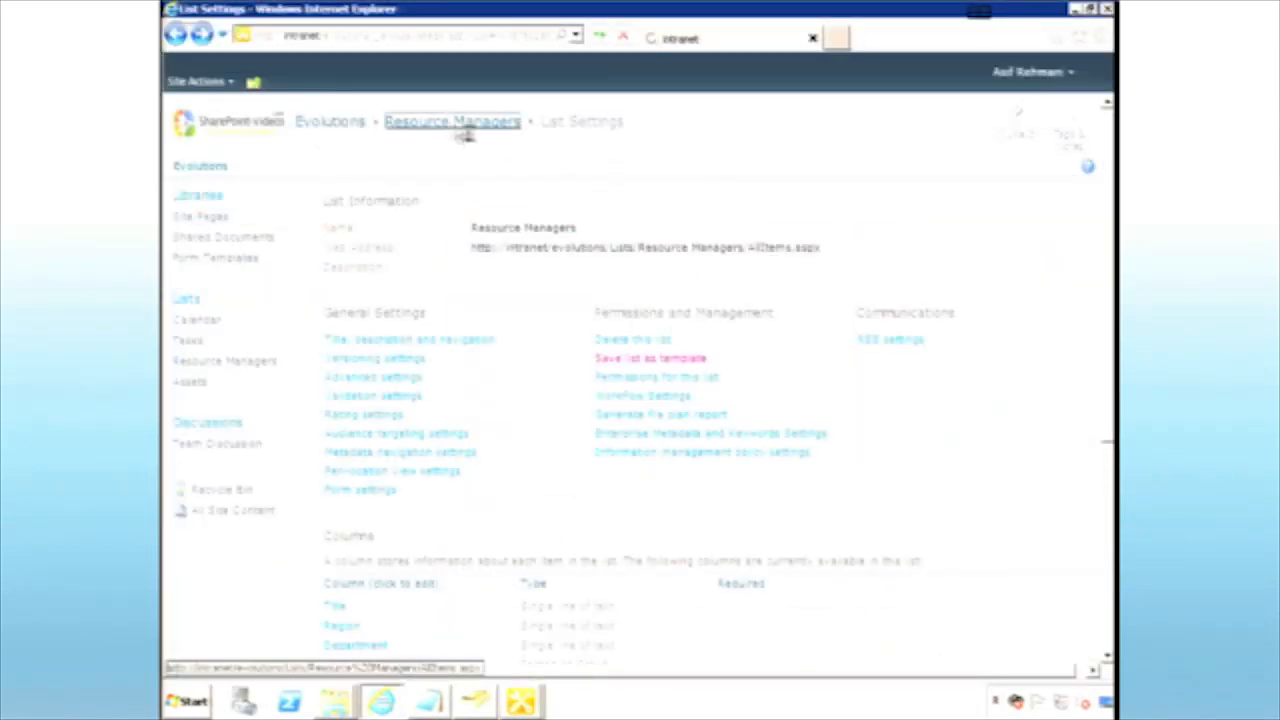
click(455, 124)
click(396, 85)
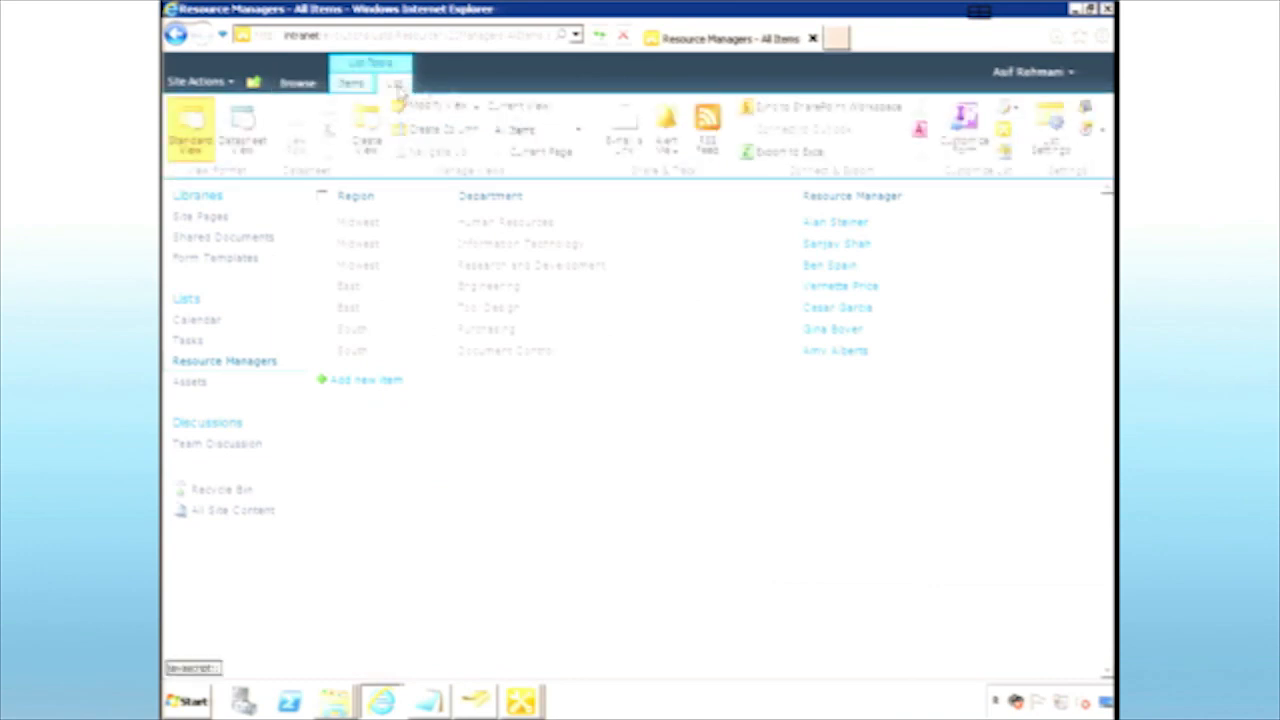
click(962, 118)
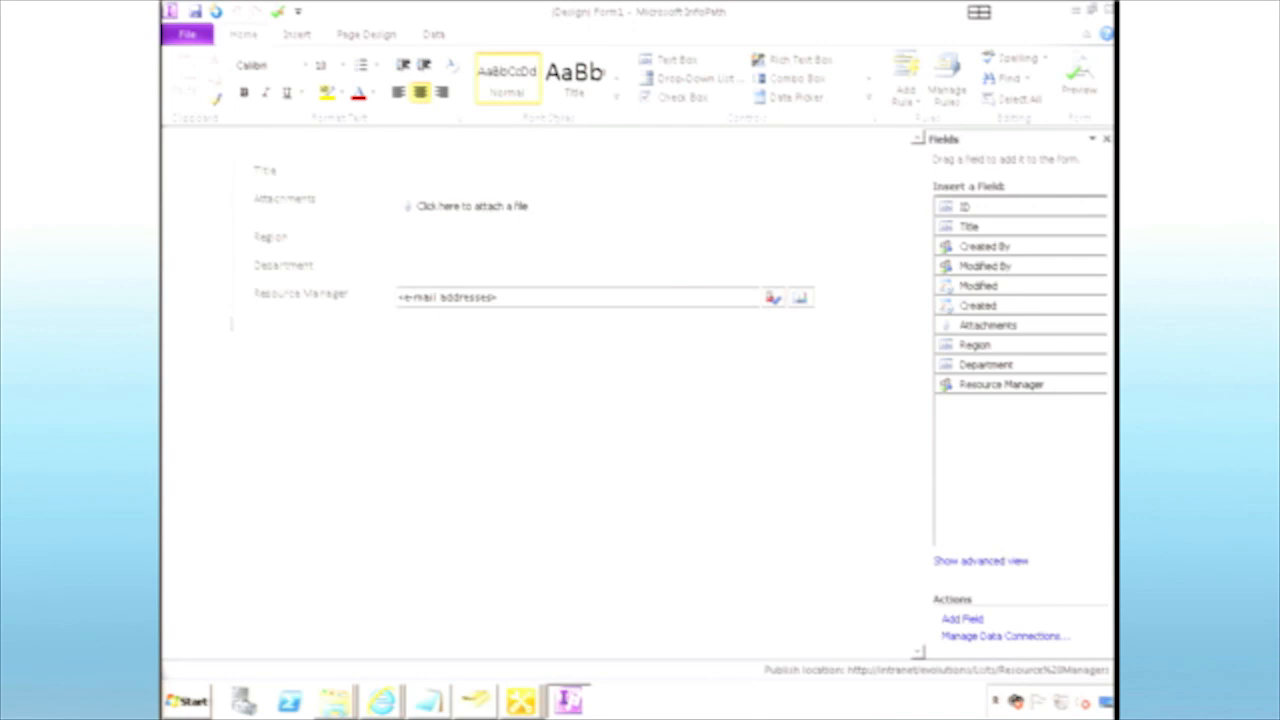
Delete the Title row from the form's layout table.
click(345, 175)
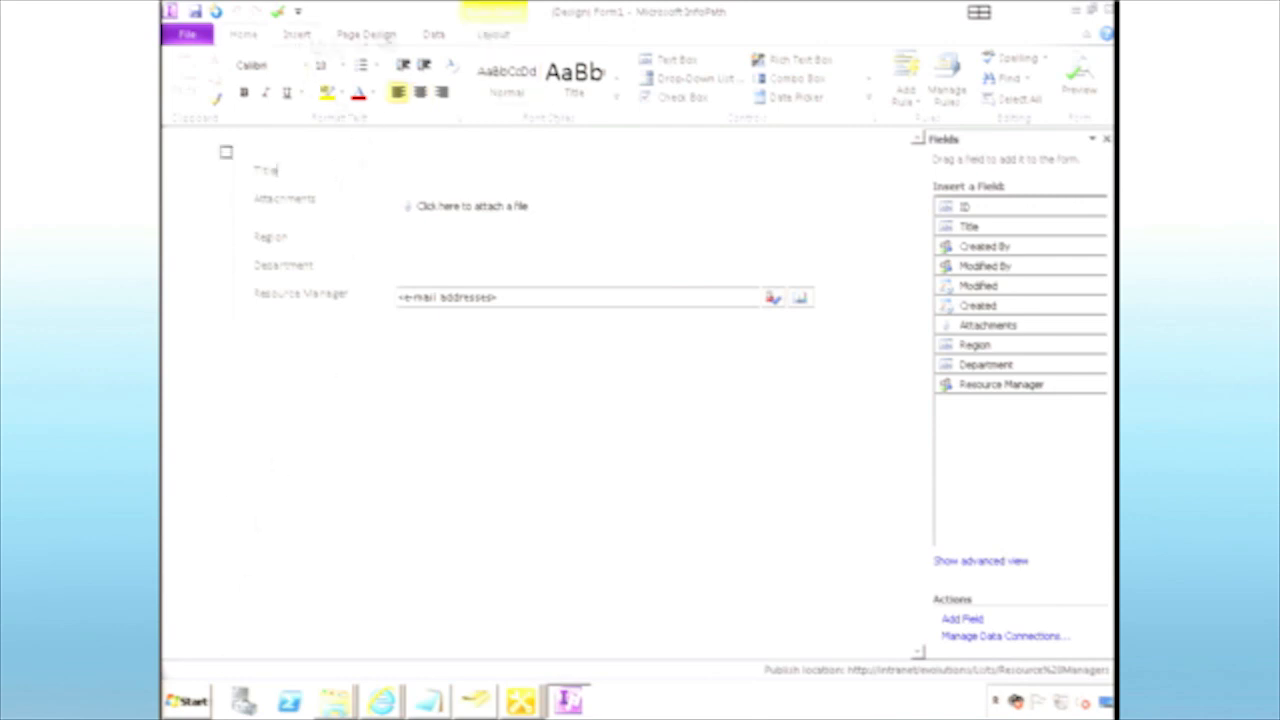
click(503, 38)
click(334, 82)
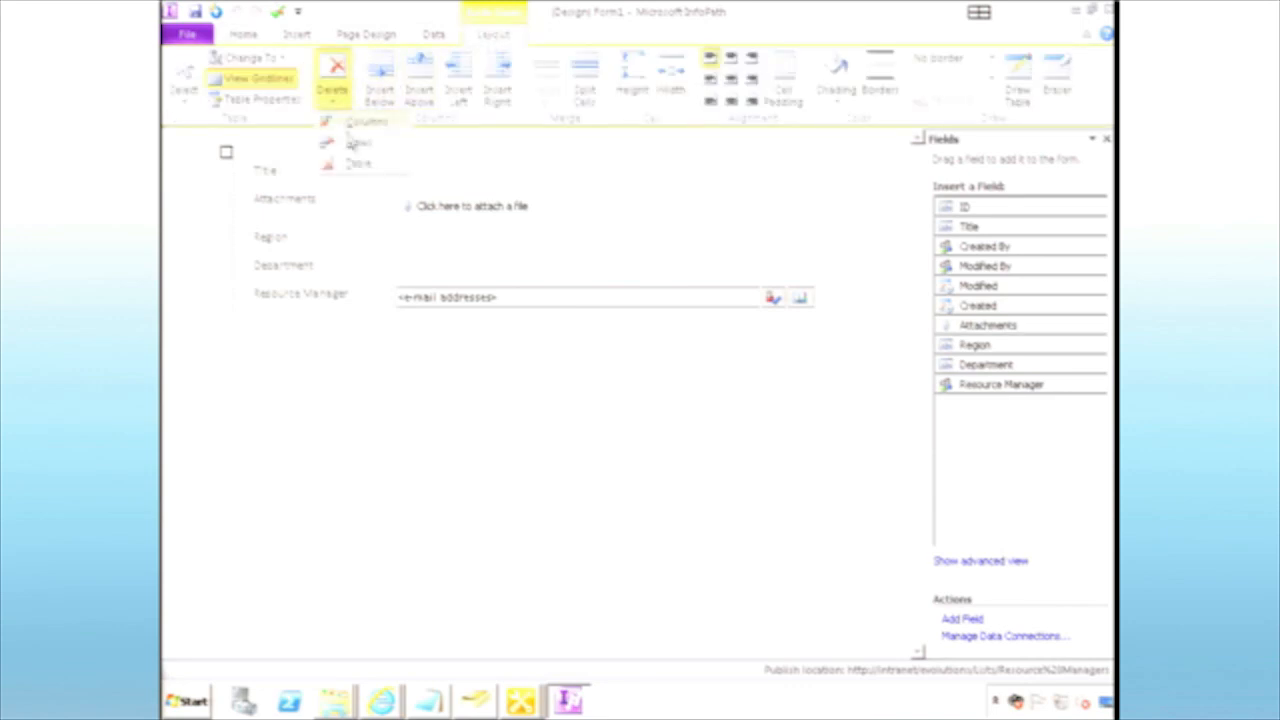
click(361, 142)
Make the Attachments, Region, Department and Resource Manager labels bold.
drag(354, 176, 353, 264)
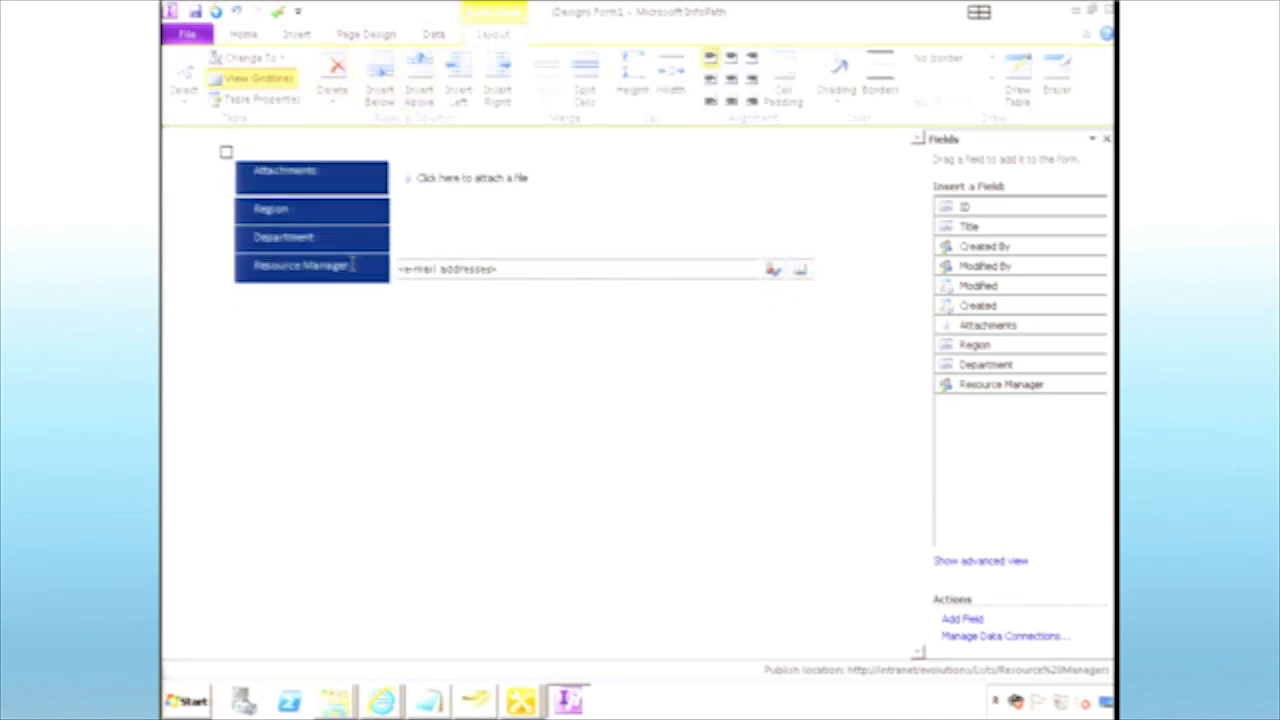
click(243, 35)
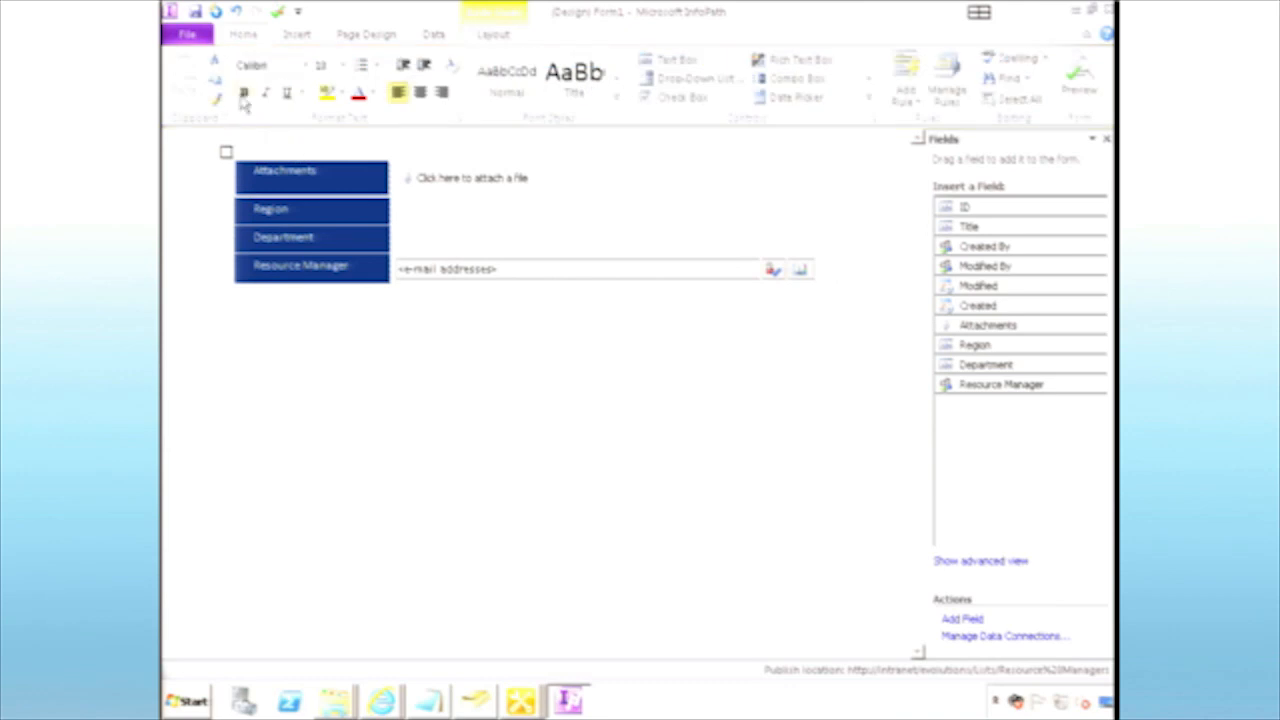
click(351, 178)
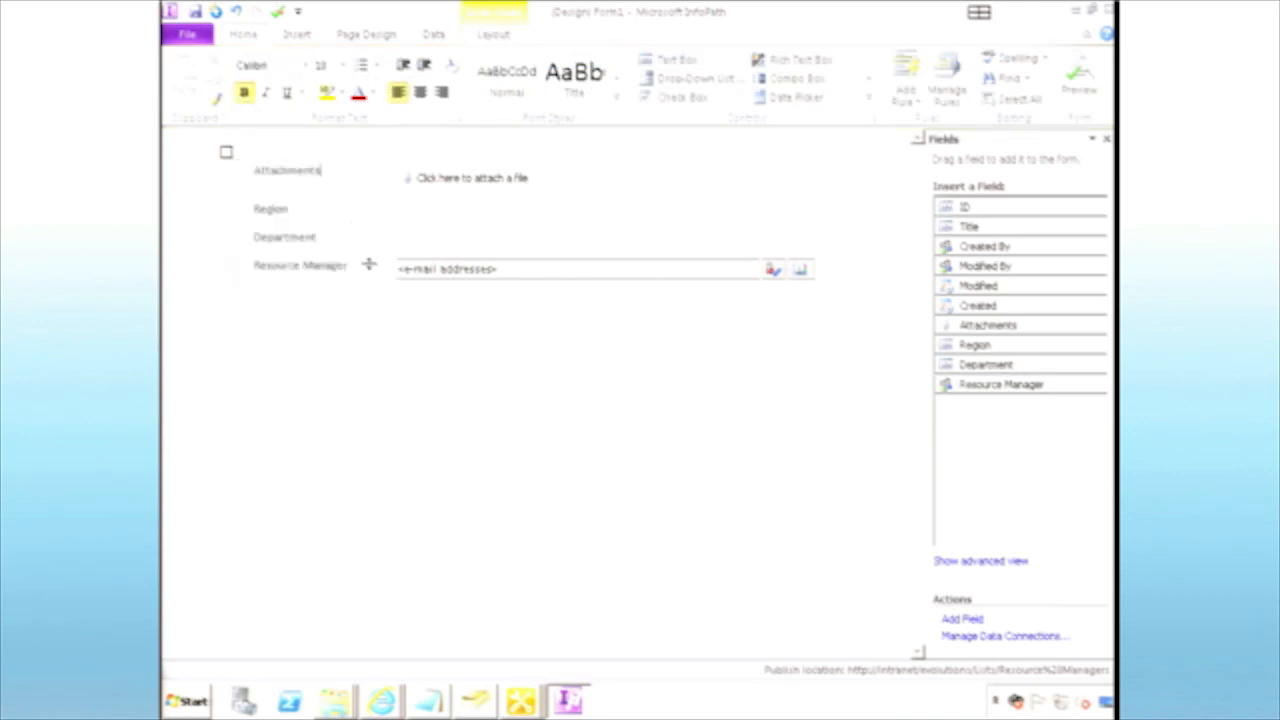
Apply gray shading to the Attachments, Region, Department and Resource Manager label cells.
drag(331, 165, 360, 268)
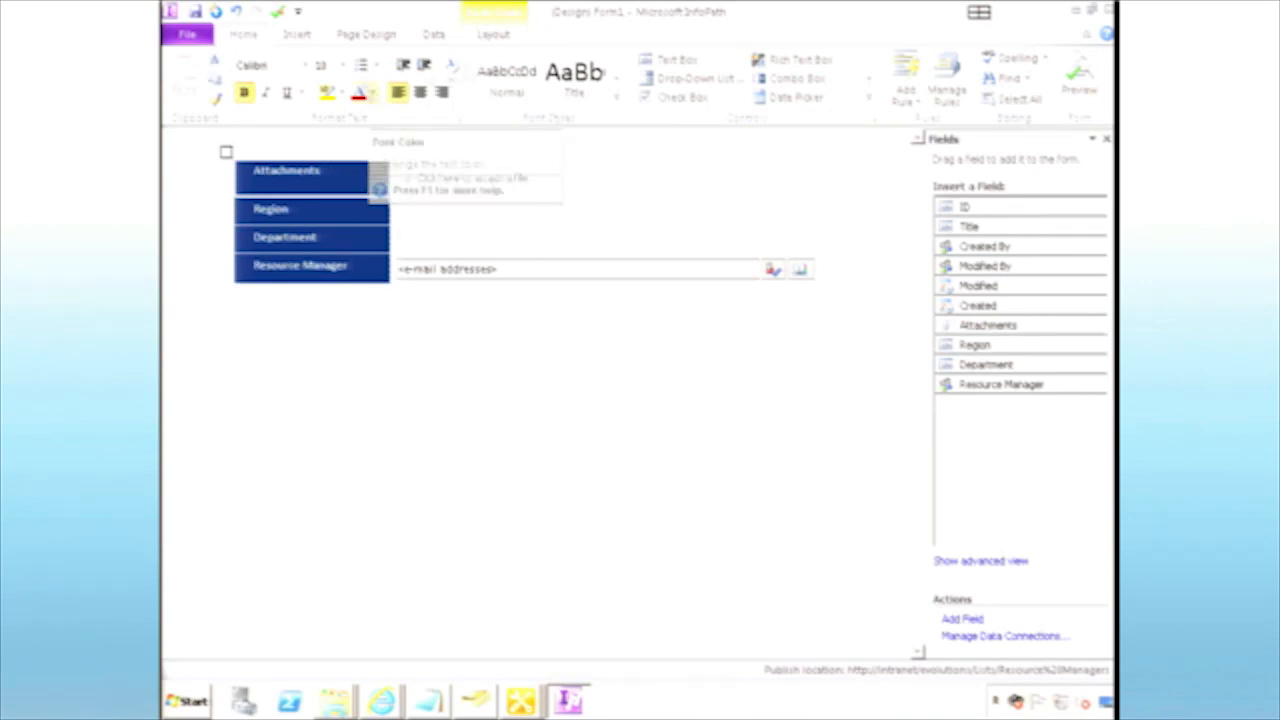
click(493, 34)
click(836, 106)
click(829, 186)
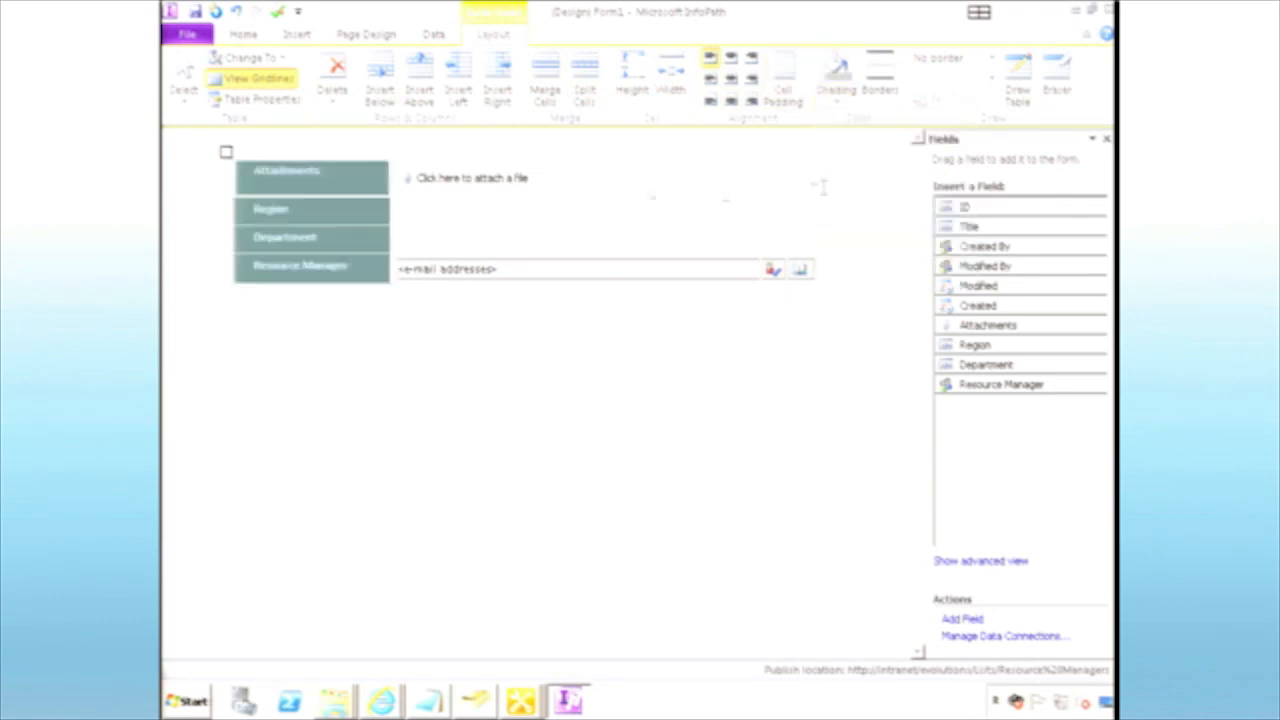
click(366, 174)
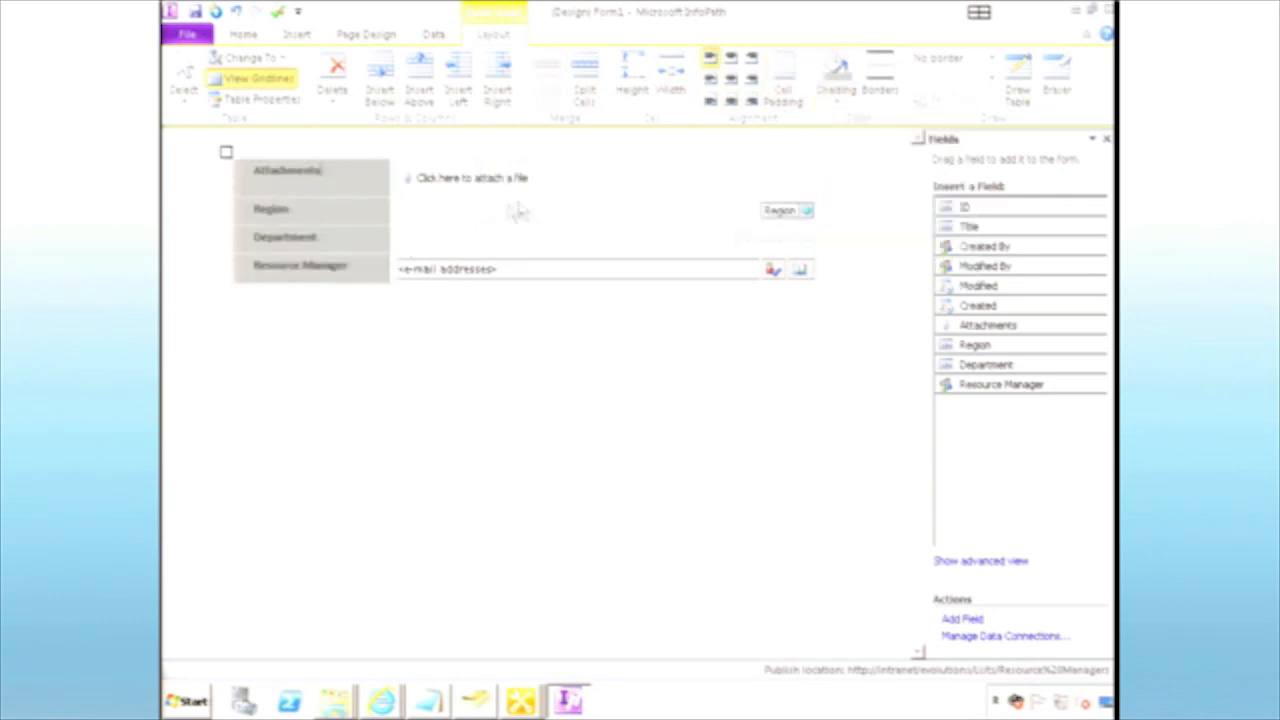
Set both the Region and Department text boxes to Cannot Be Blank.
click(527, 220)
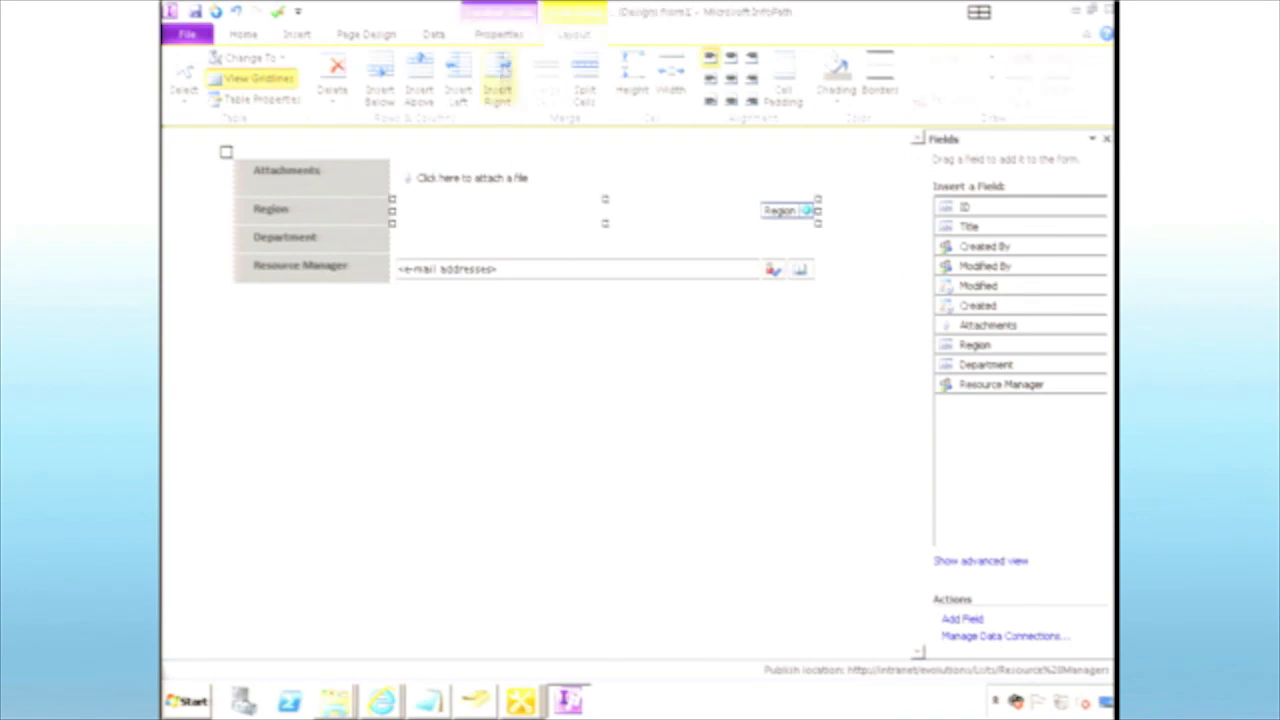
click(498, 34)
click(566, 80)
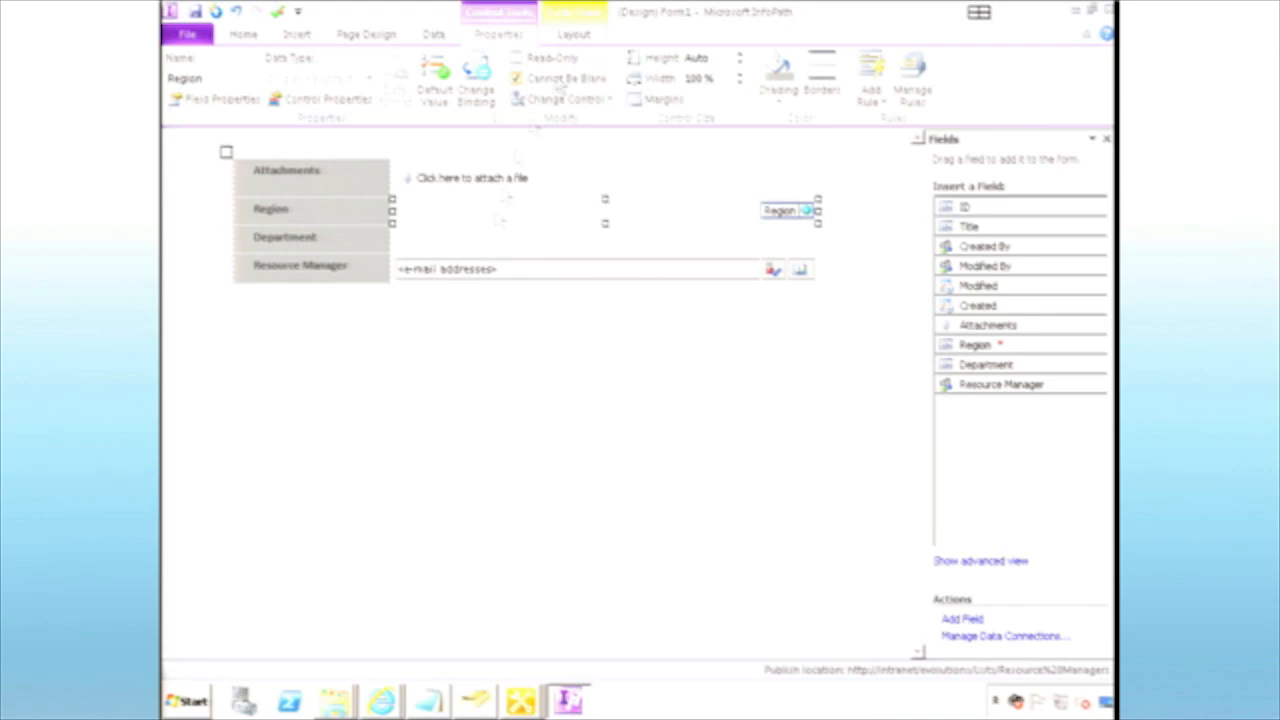
click(497, 241)
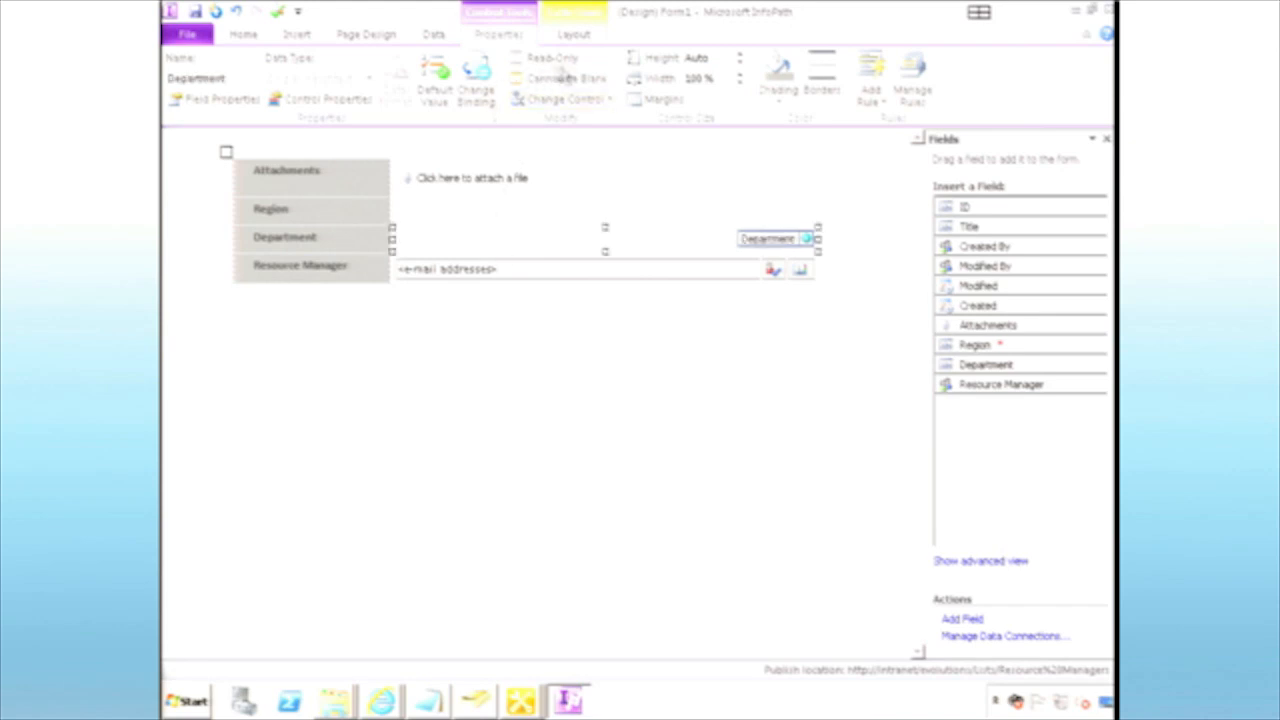
click(561, 82)
Turn off Cannot Be Blank for the Department field and publish the form to the SharePoint list.
click(530, 212)
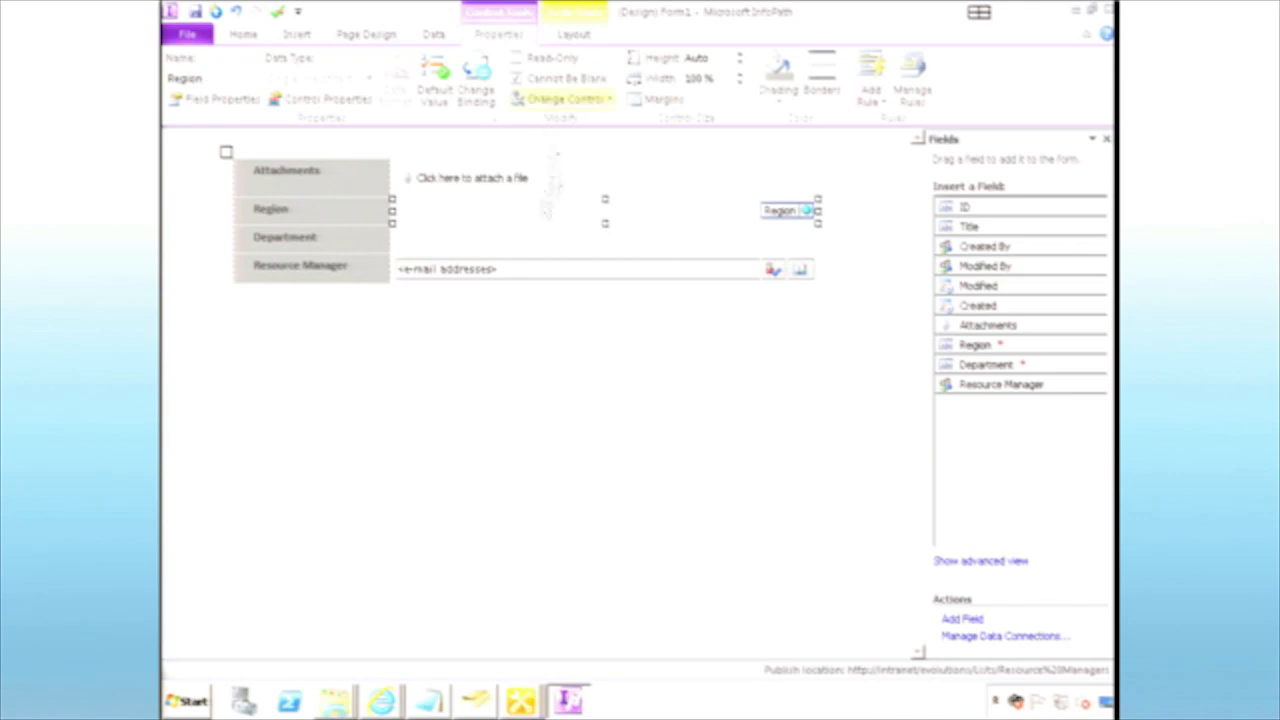
click(536, 237)
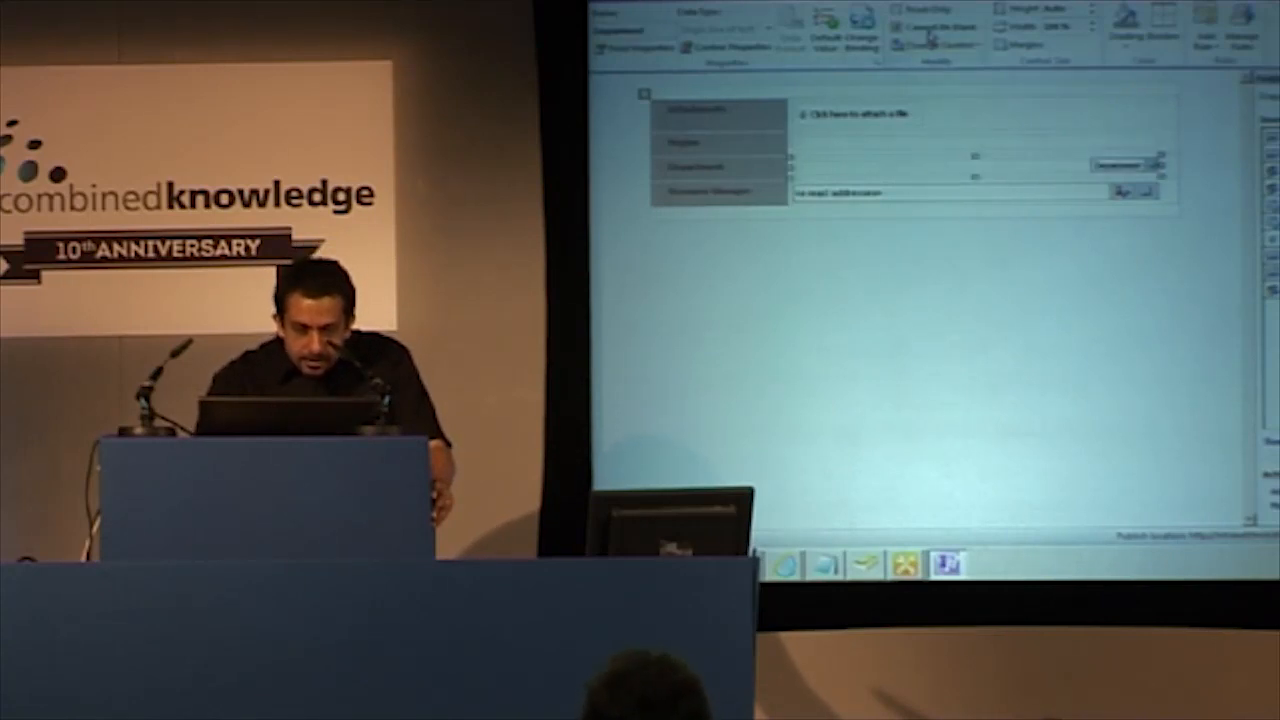
click(909, 145)
click(918, 176)
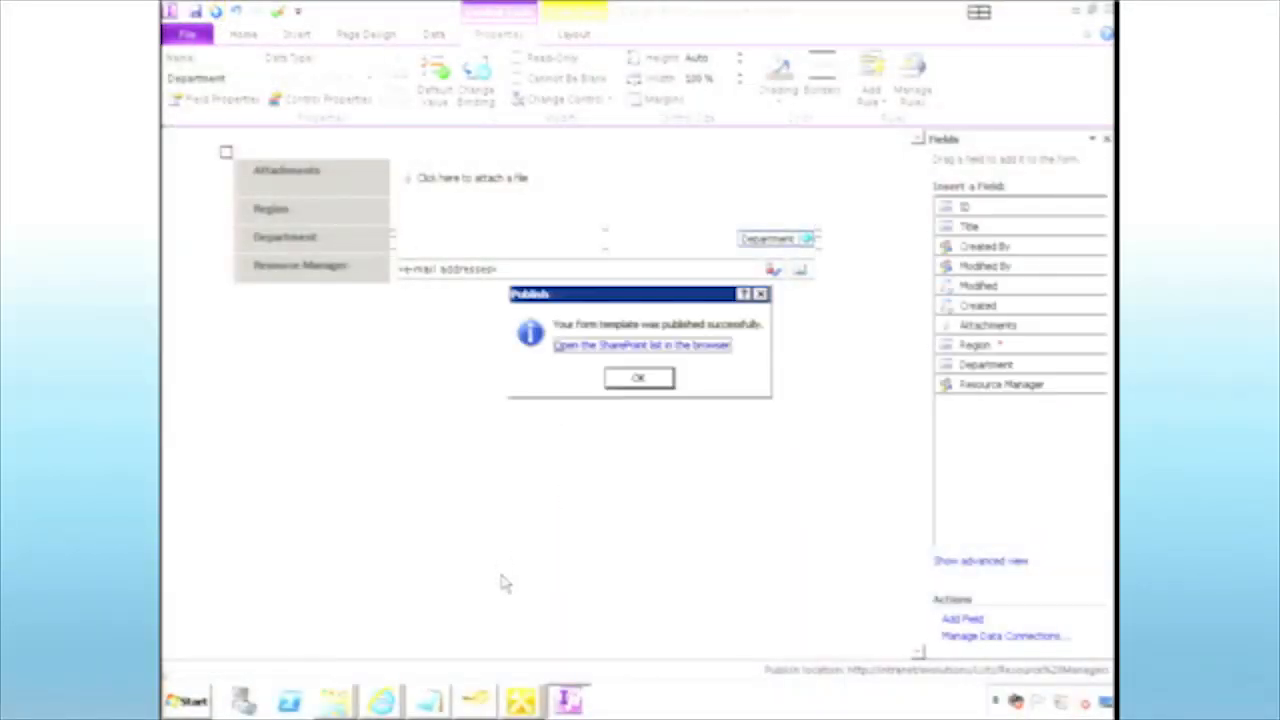
click(634, 381)
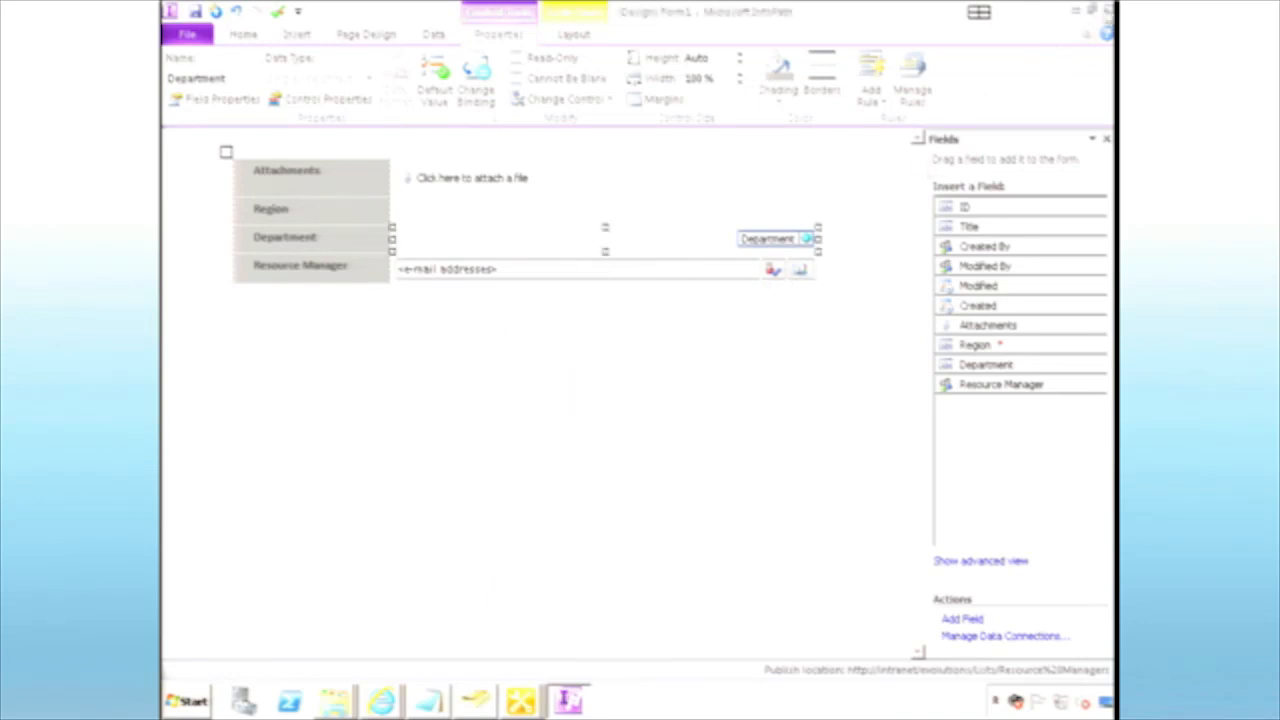
Reload the Resource Managers list in Internet Explorer, review the new item form and close it without saving.
key(alt+Tab)
key(alt+Tab)
key(alt+Tab)
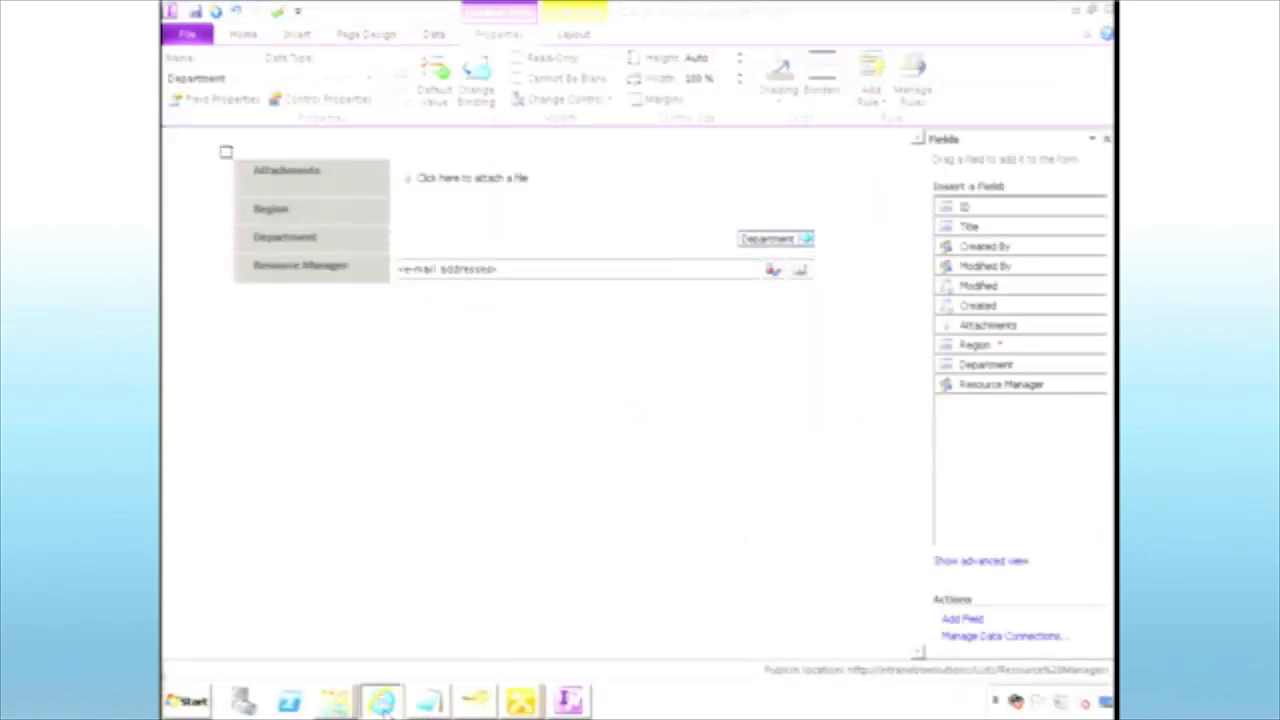
mouse_move(380, 700)
click(388, 637)
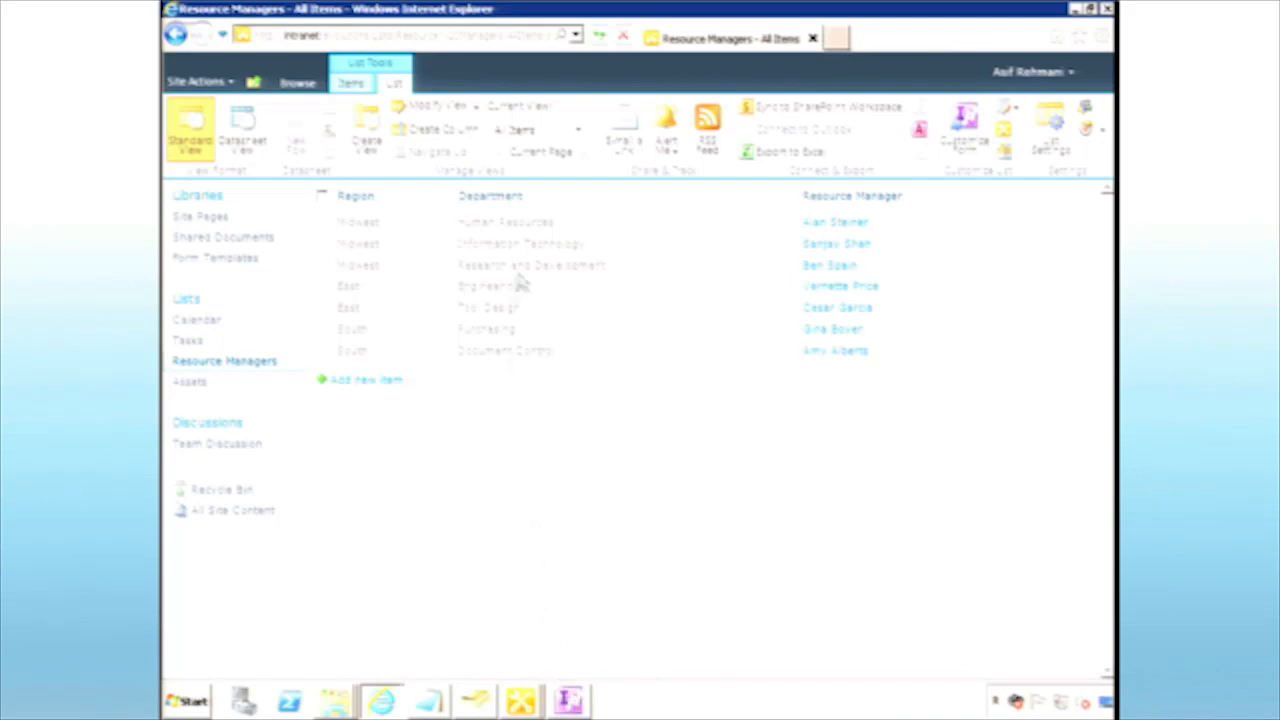
click(599, 37)
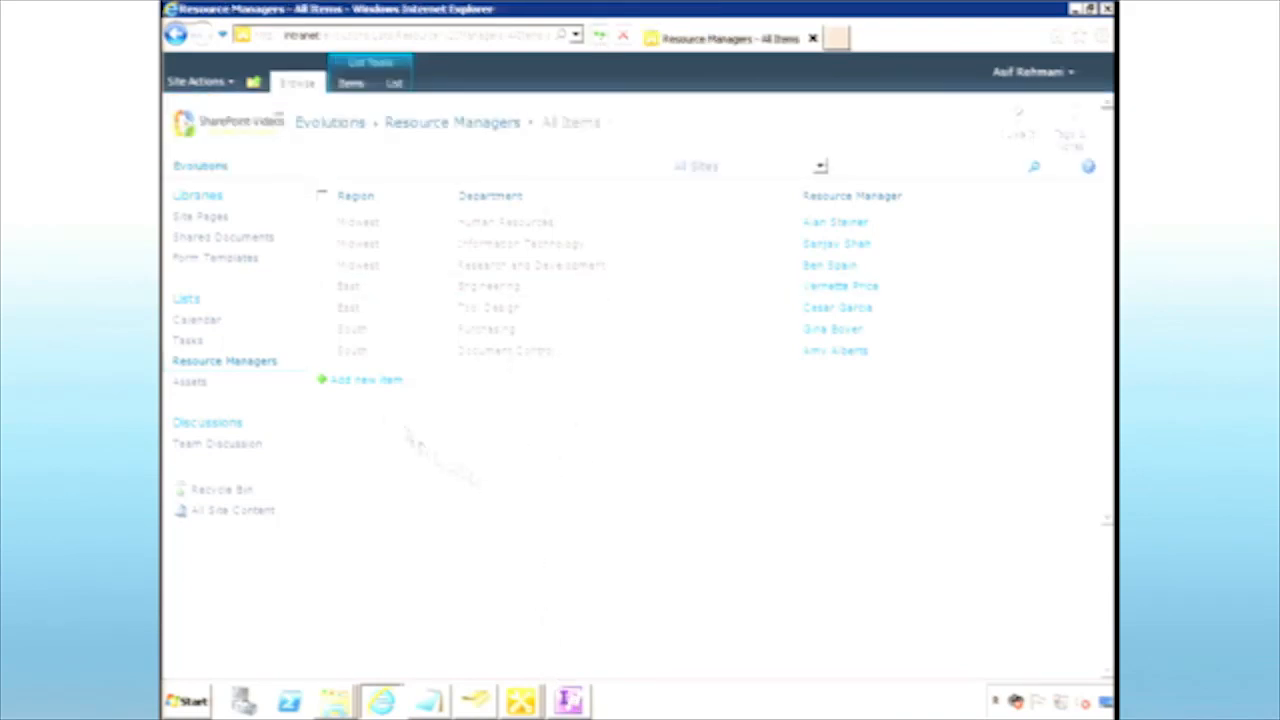
click(375, 382)
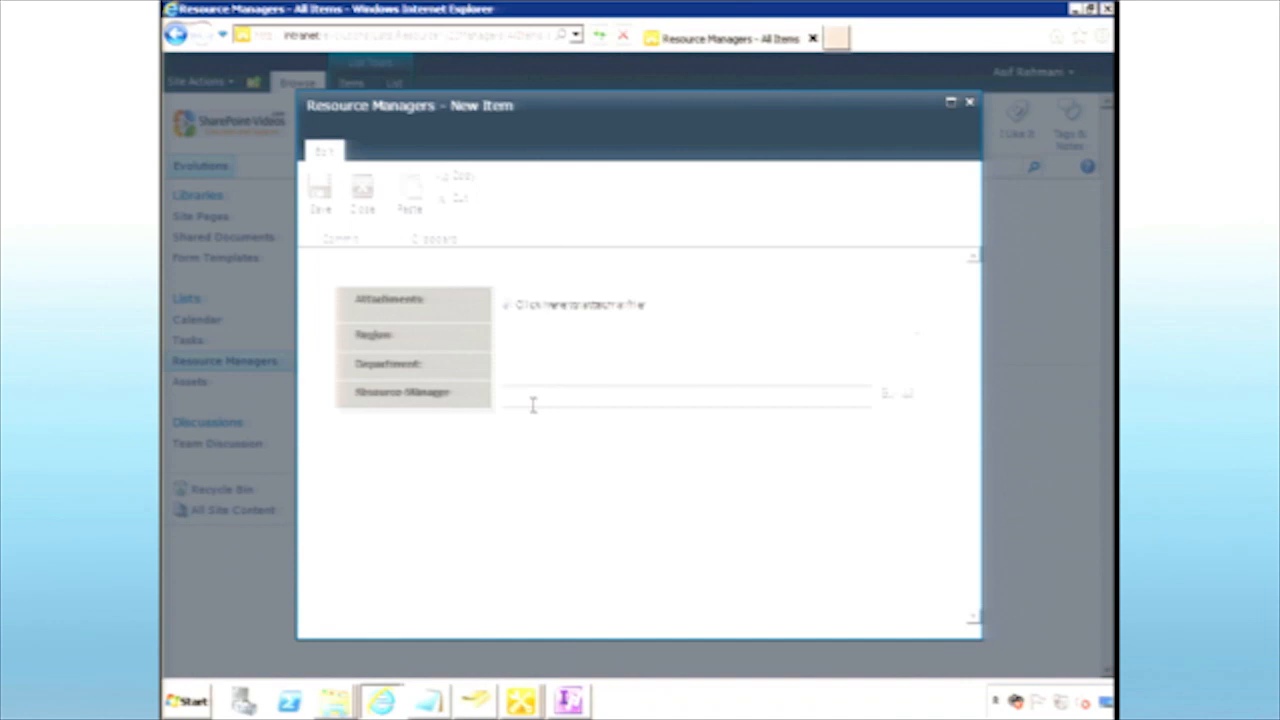
click(366, 200)
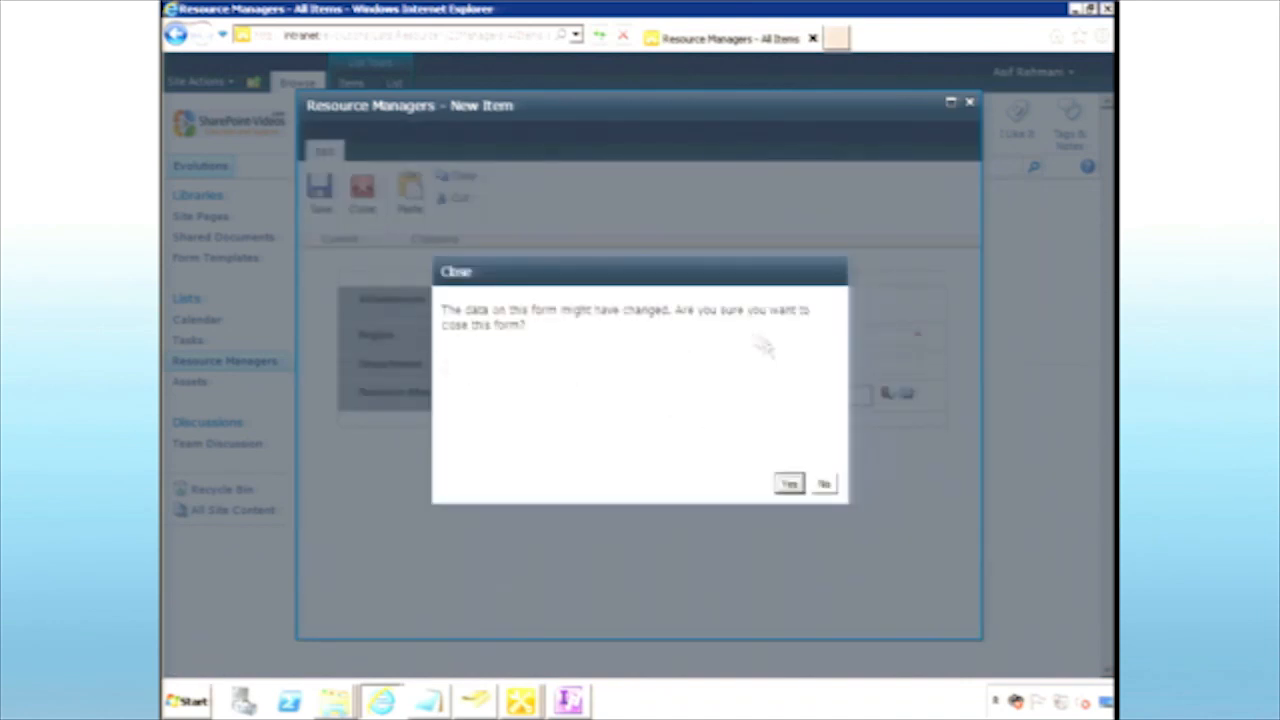
click(824, 486)
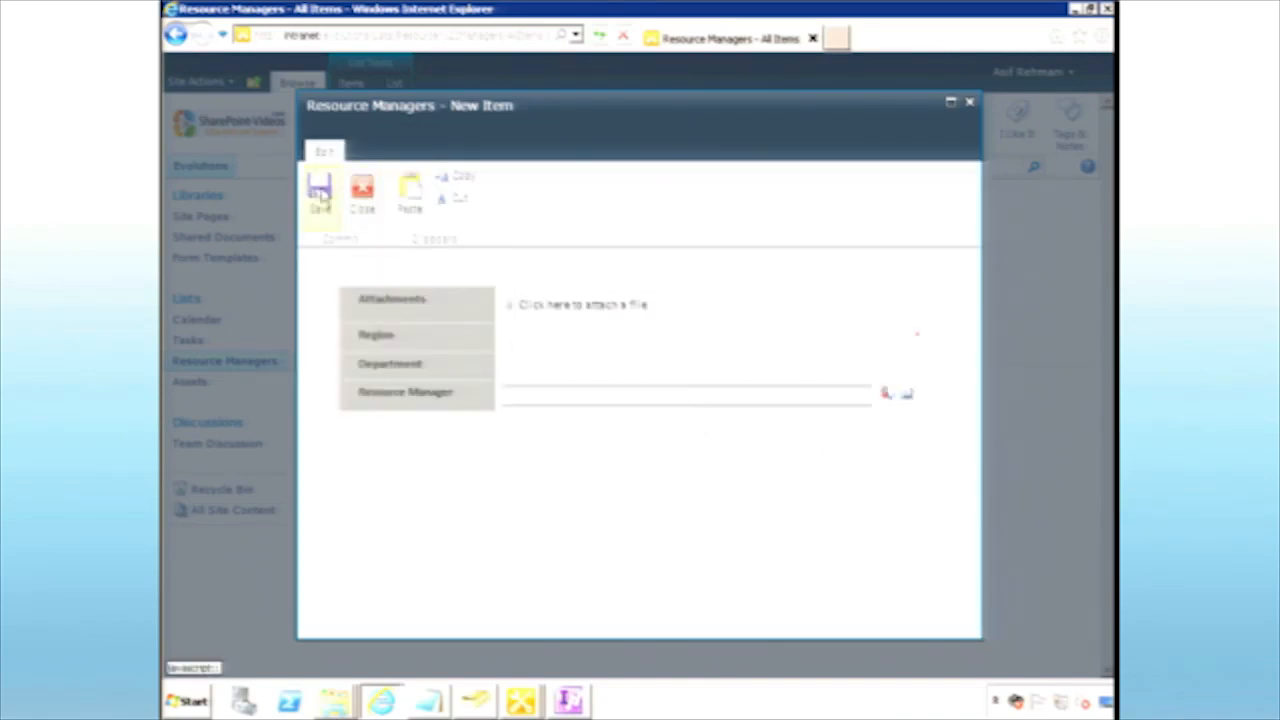
click(362, 198)
click(789, 484)
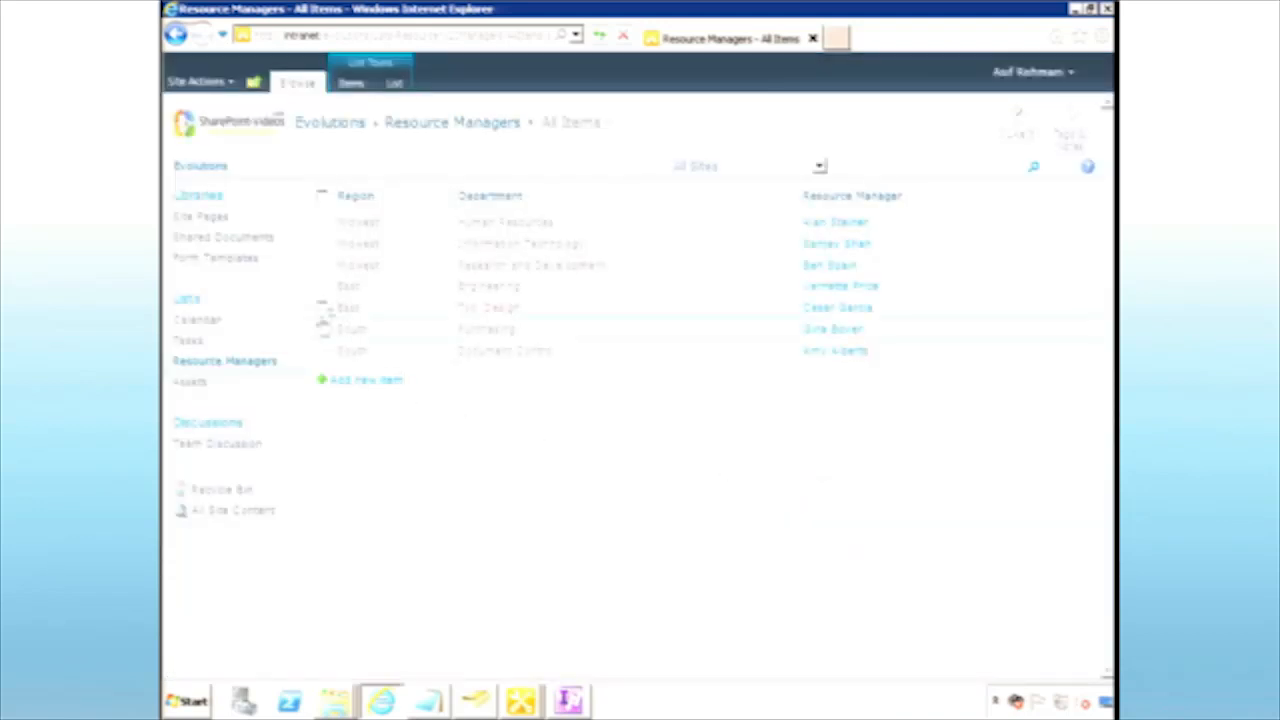
Review the edit form and the display form of the Tool Design item, closing each without changes.
click(320, 309)
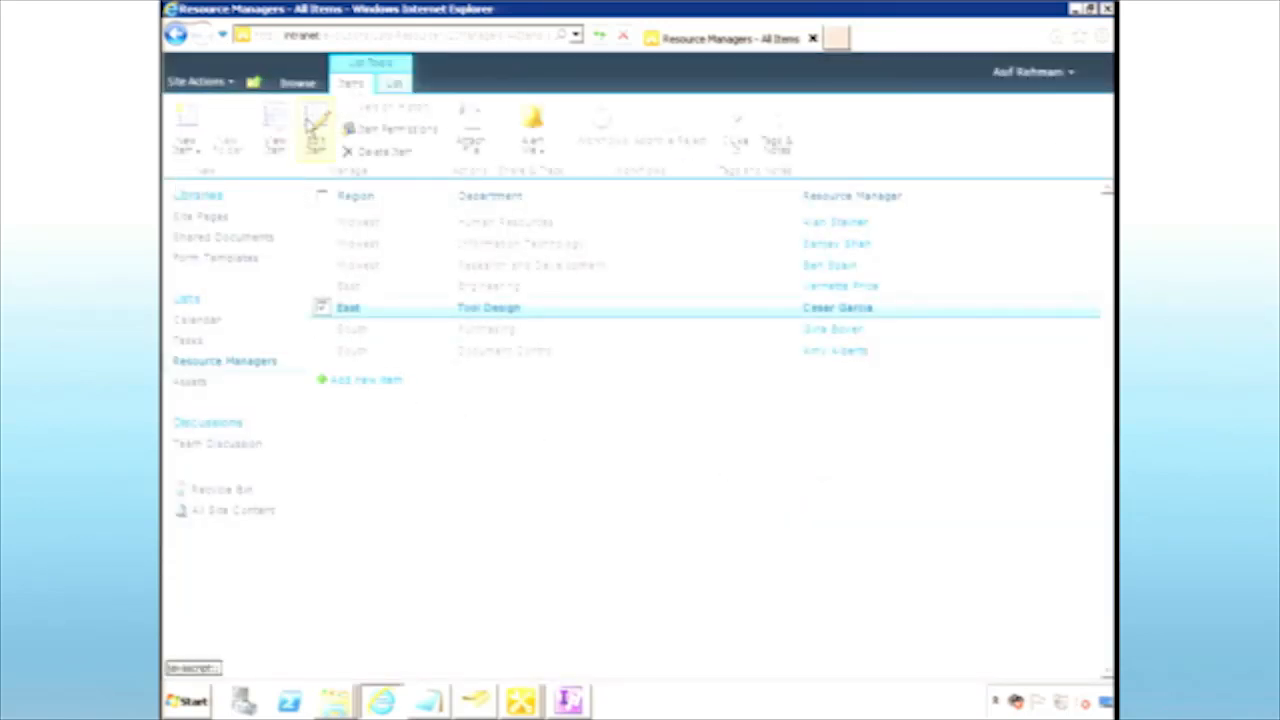
click(314, 128)
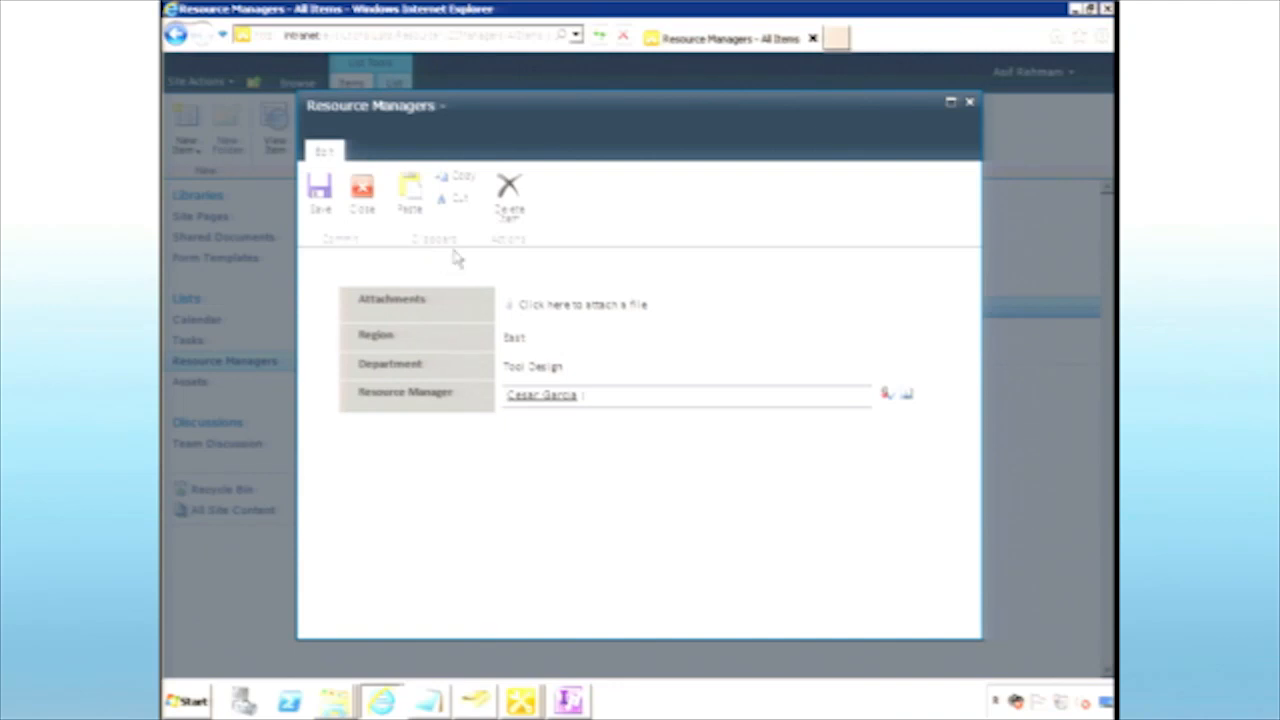
click(362, 192)
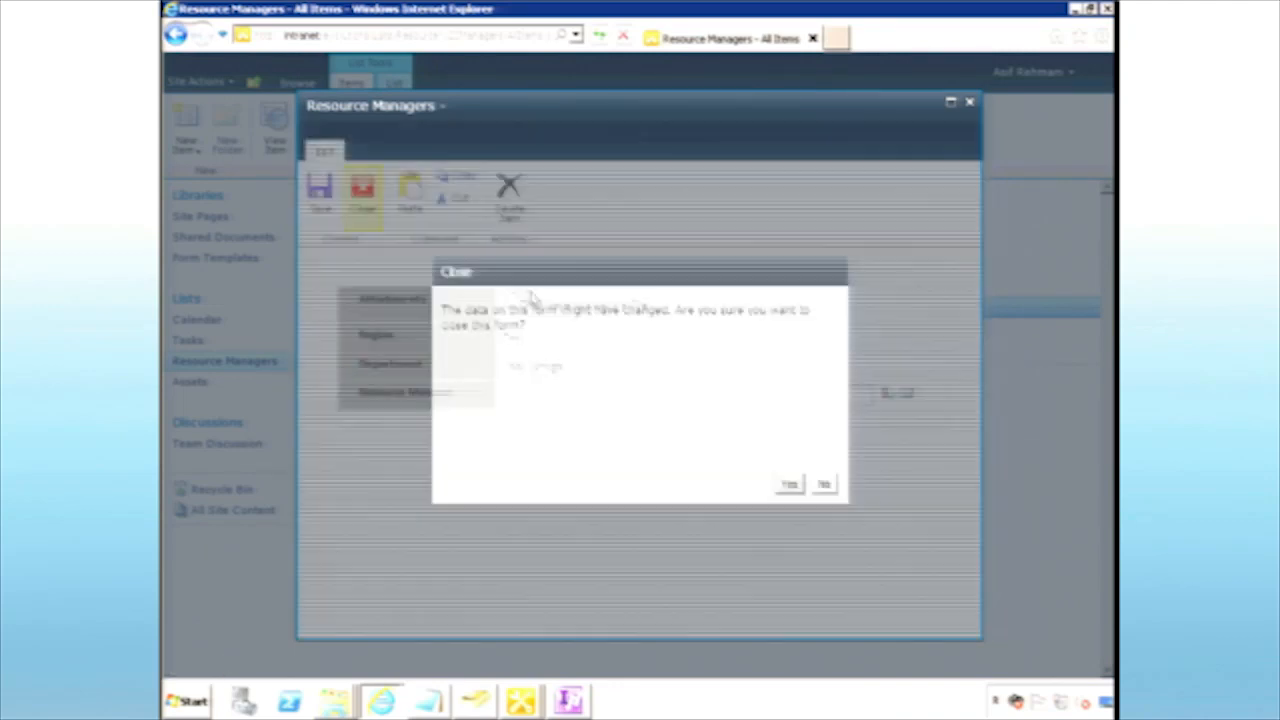
click(790, 484)
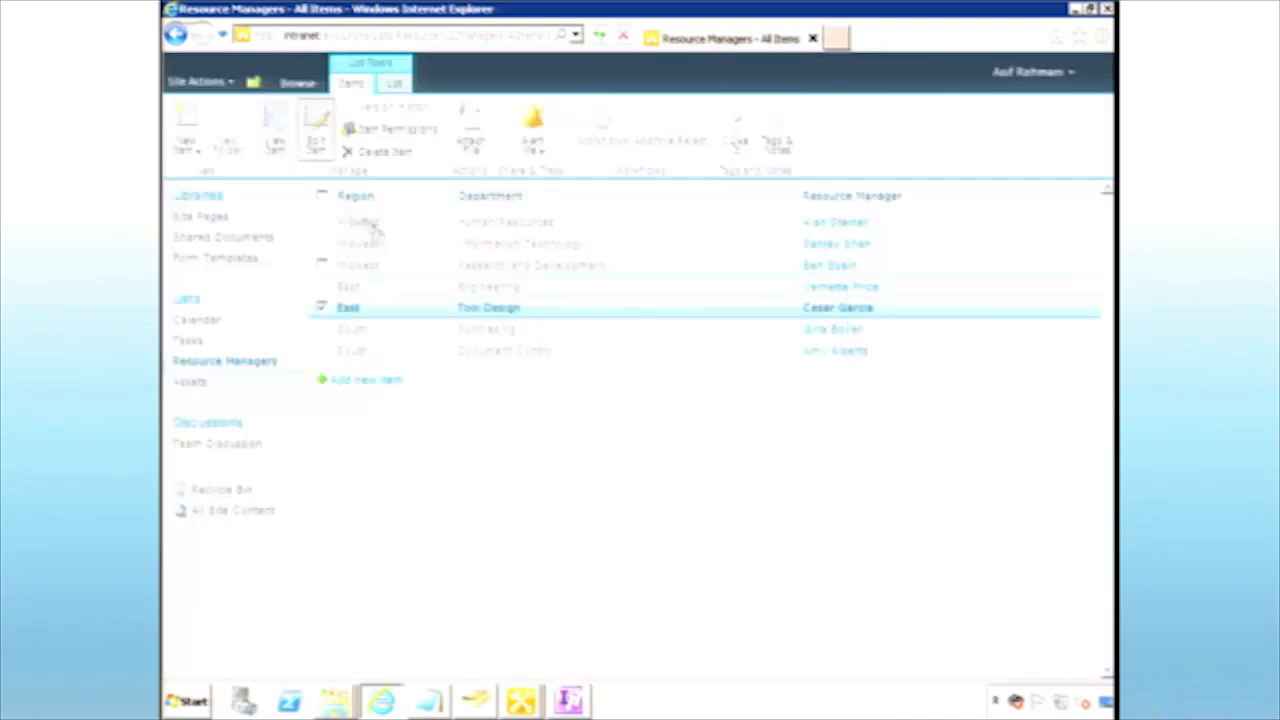
click(280, 145)
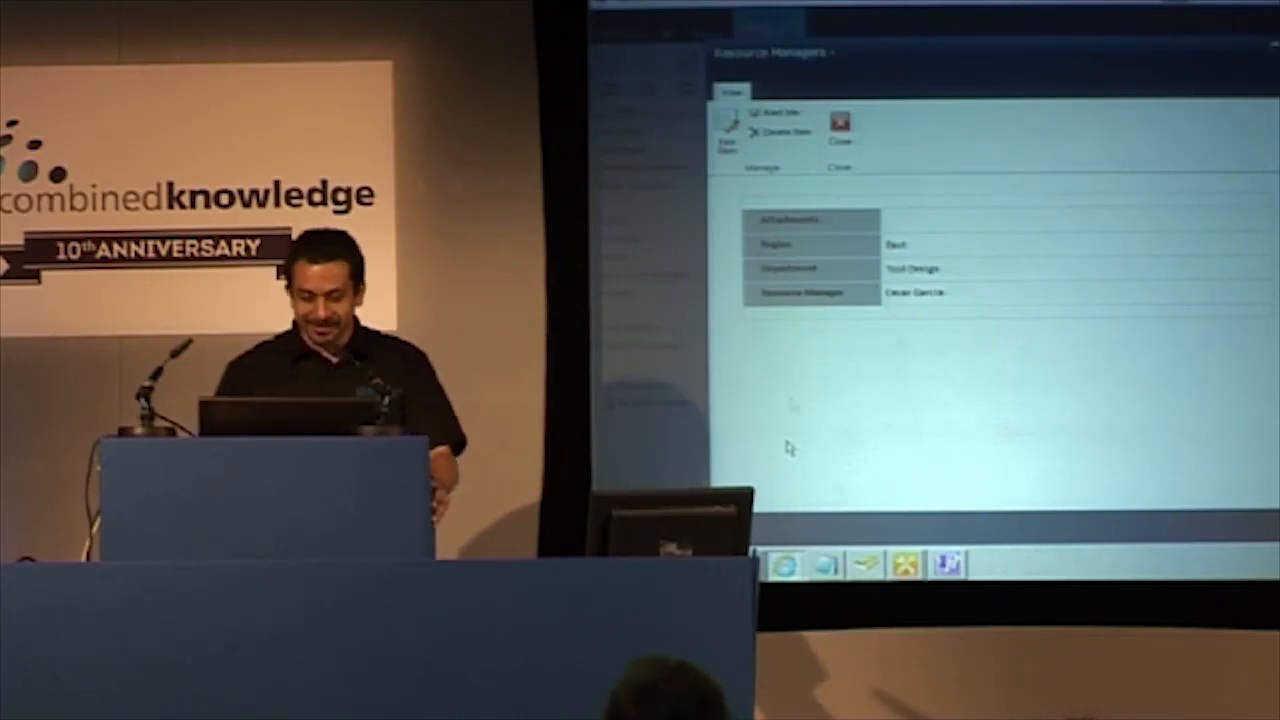
click(840, 124)
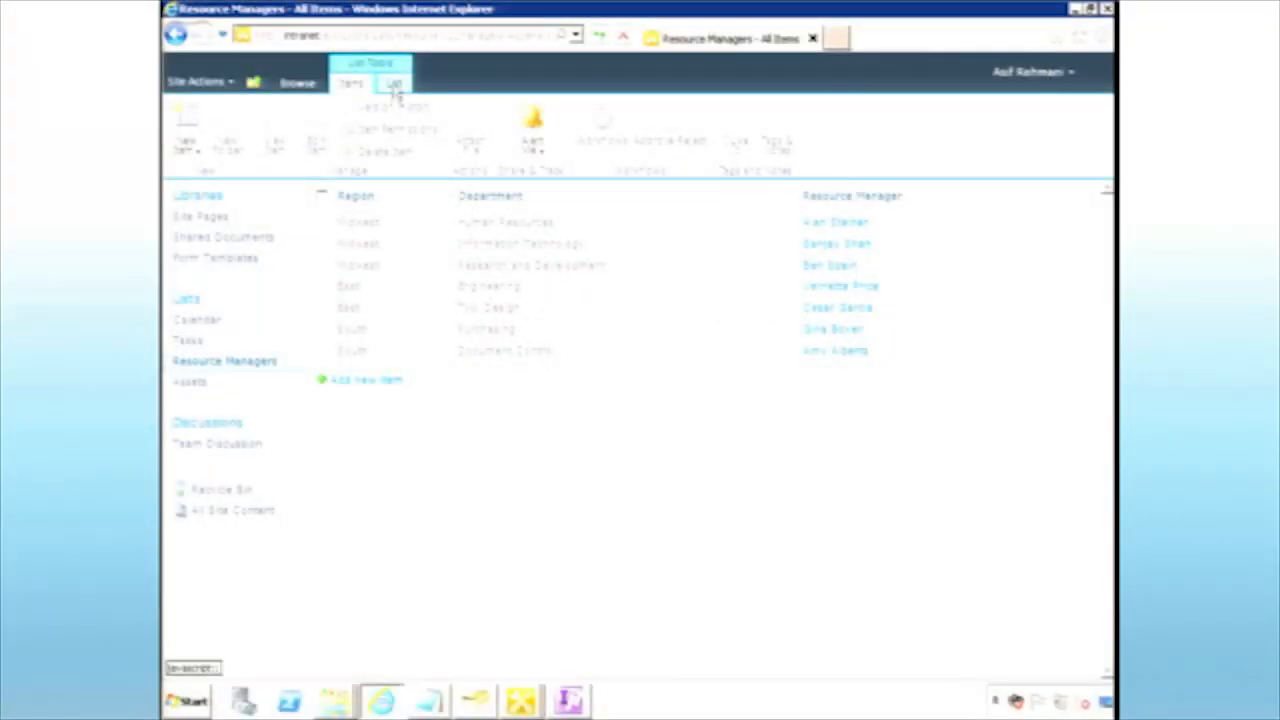
Look through the list's forms offered by Modify Form Web Parts, then return to the form design in InfoPath.
click(395, 85)
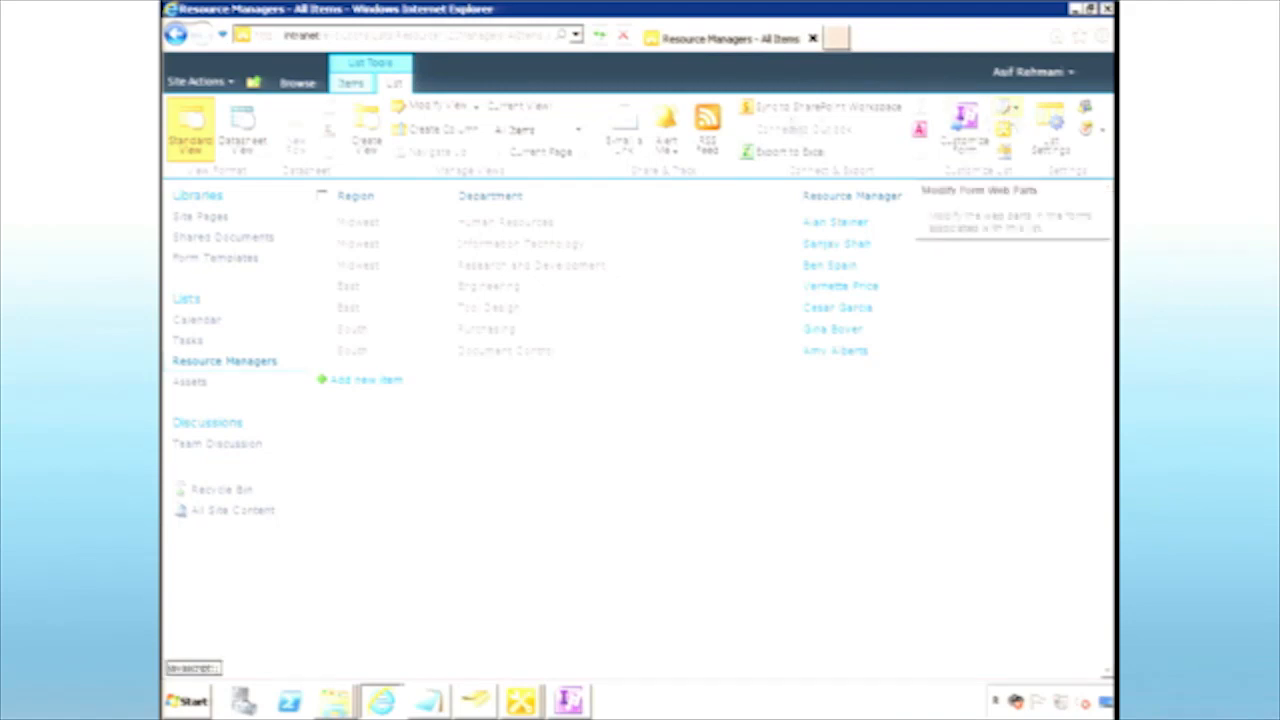
click(1013, 113)
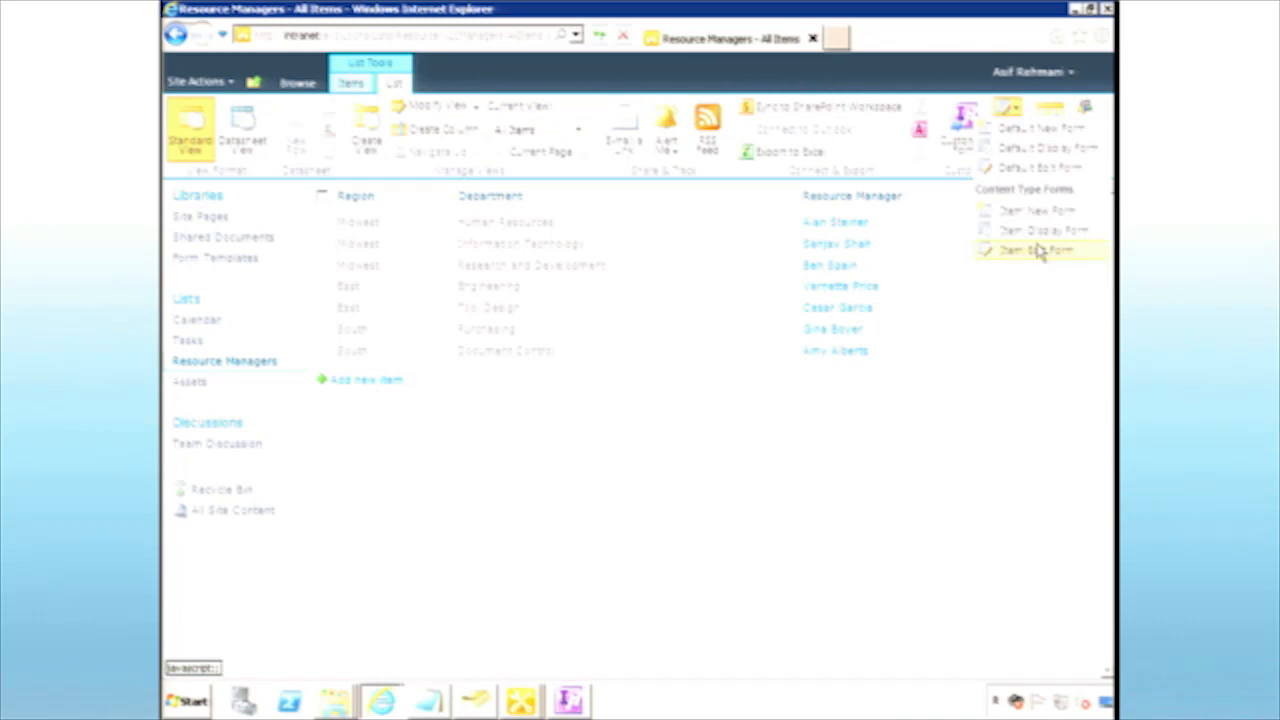
click(992, 469)
click(584, 698)
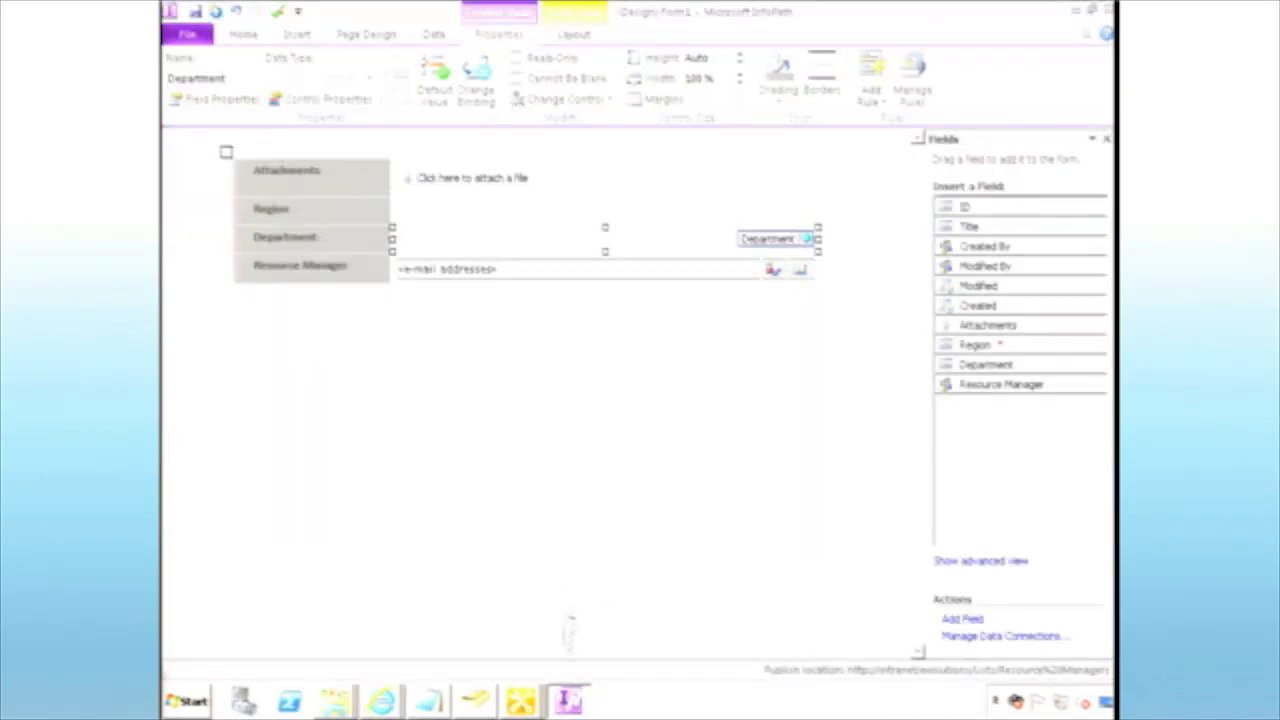
click(470, 374)
click(366, 38)
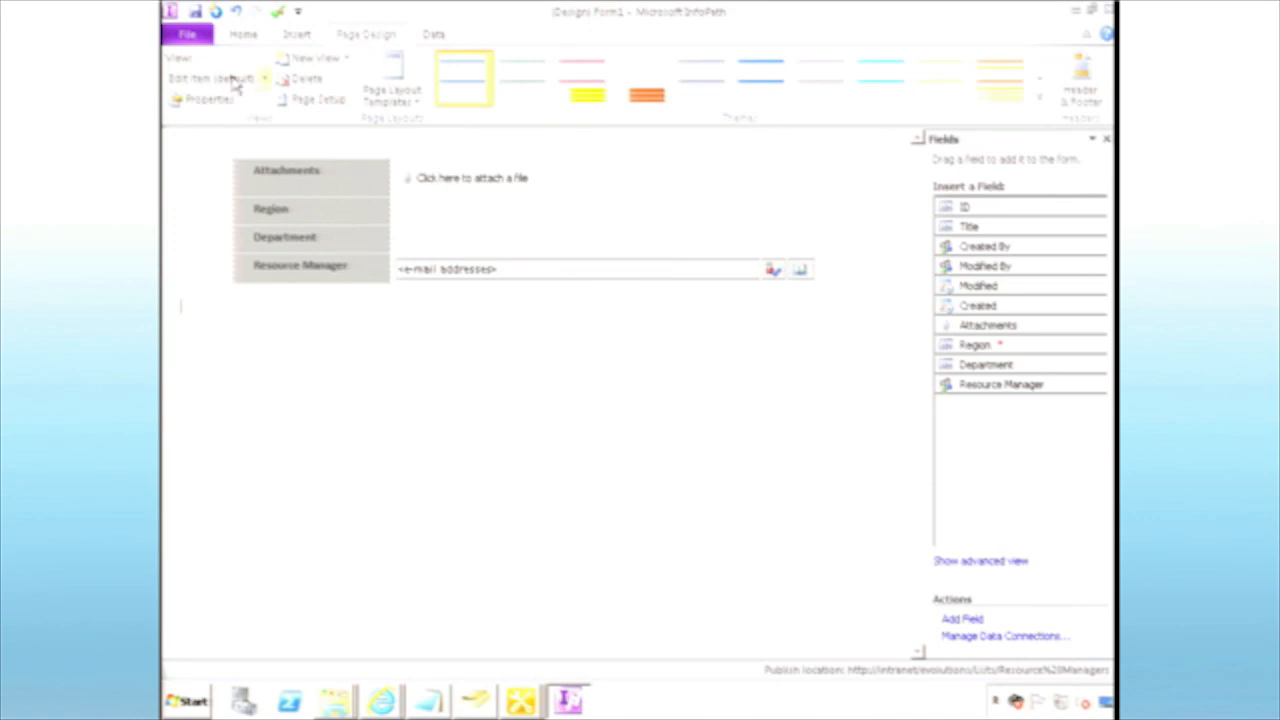
click(325, 60)
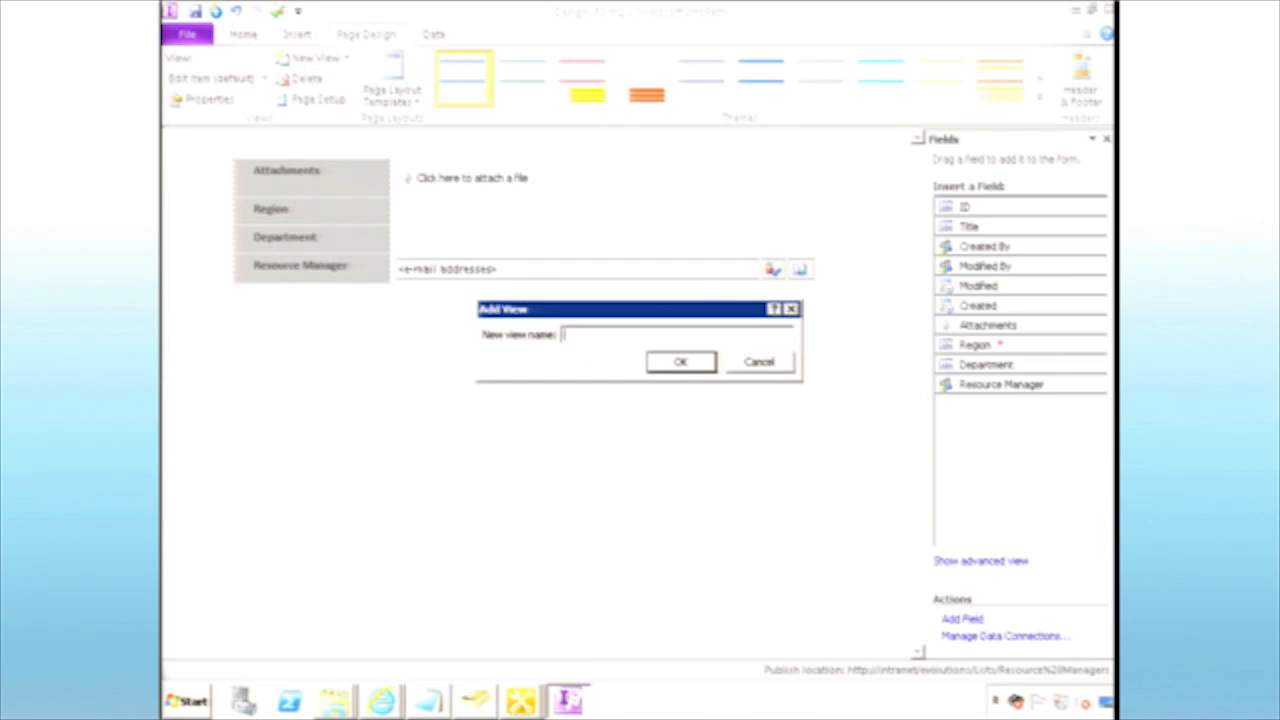
key(alt+space)
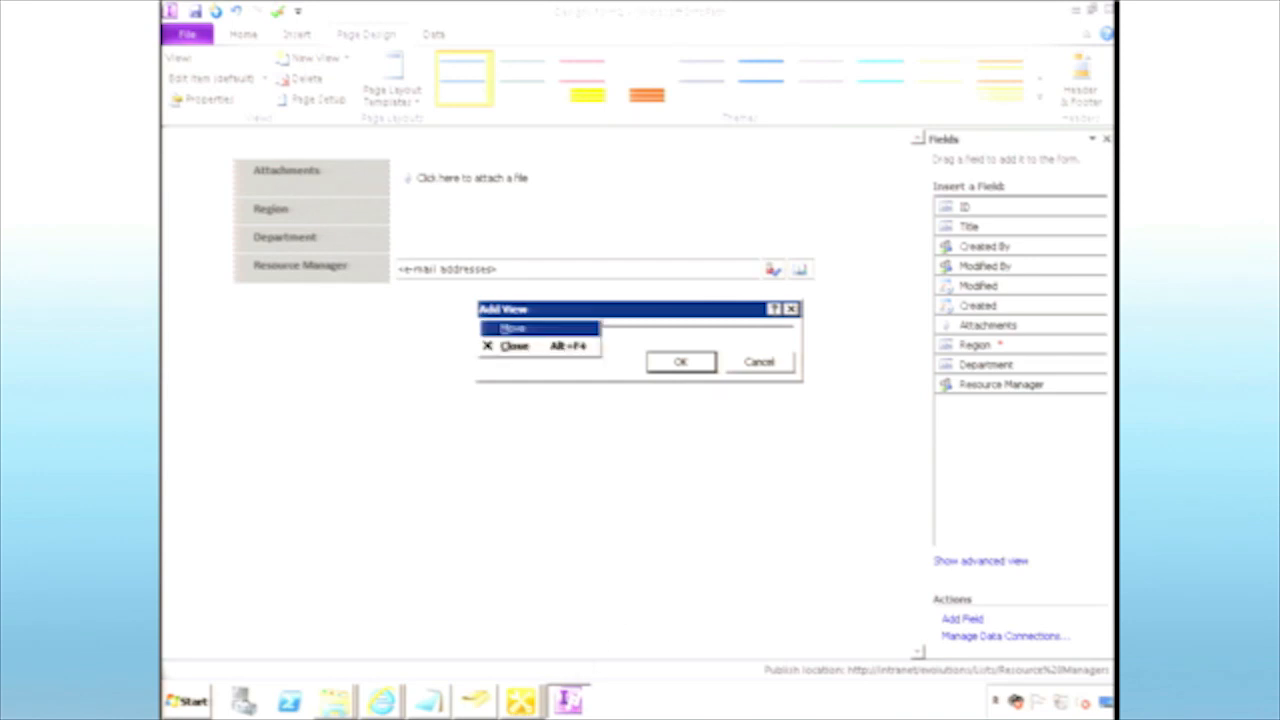
click(674, 337)
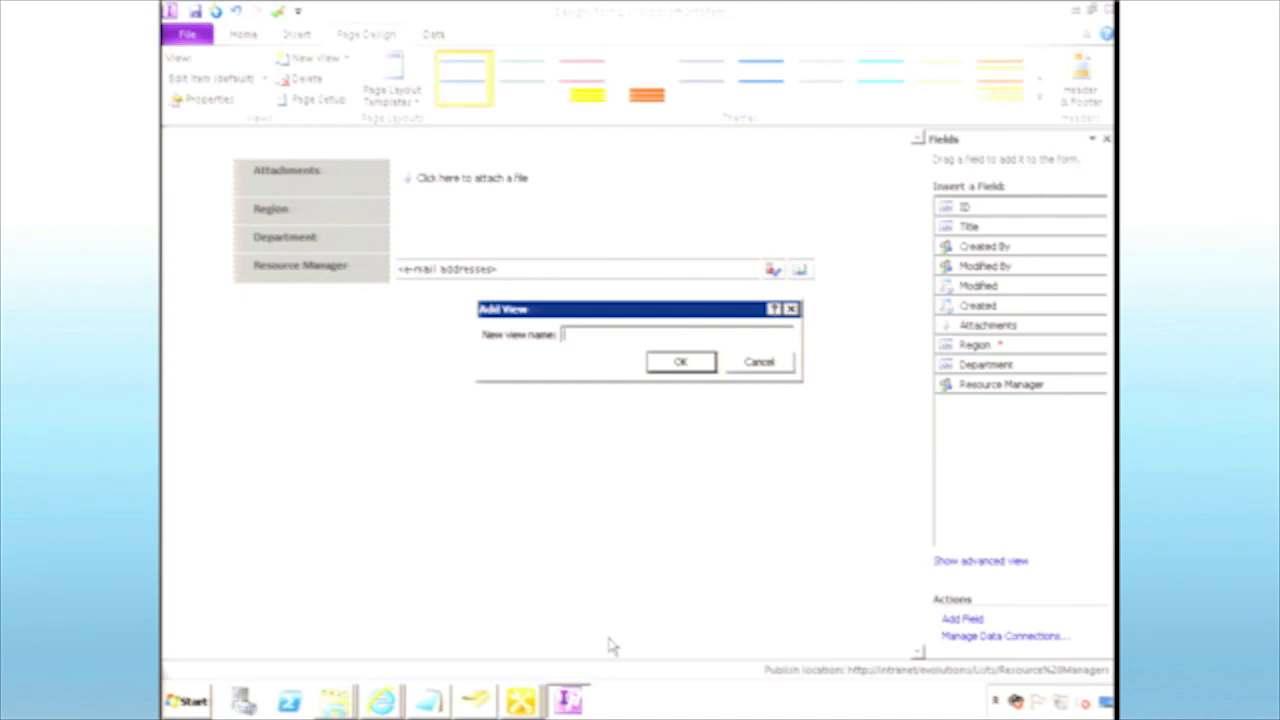
double_click(736, 8)
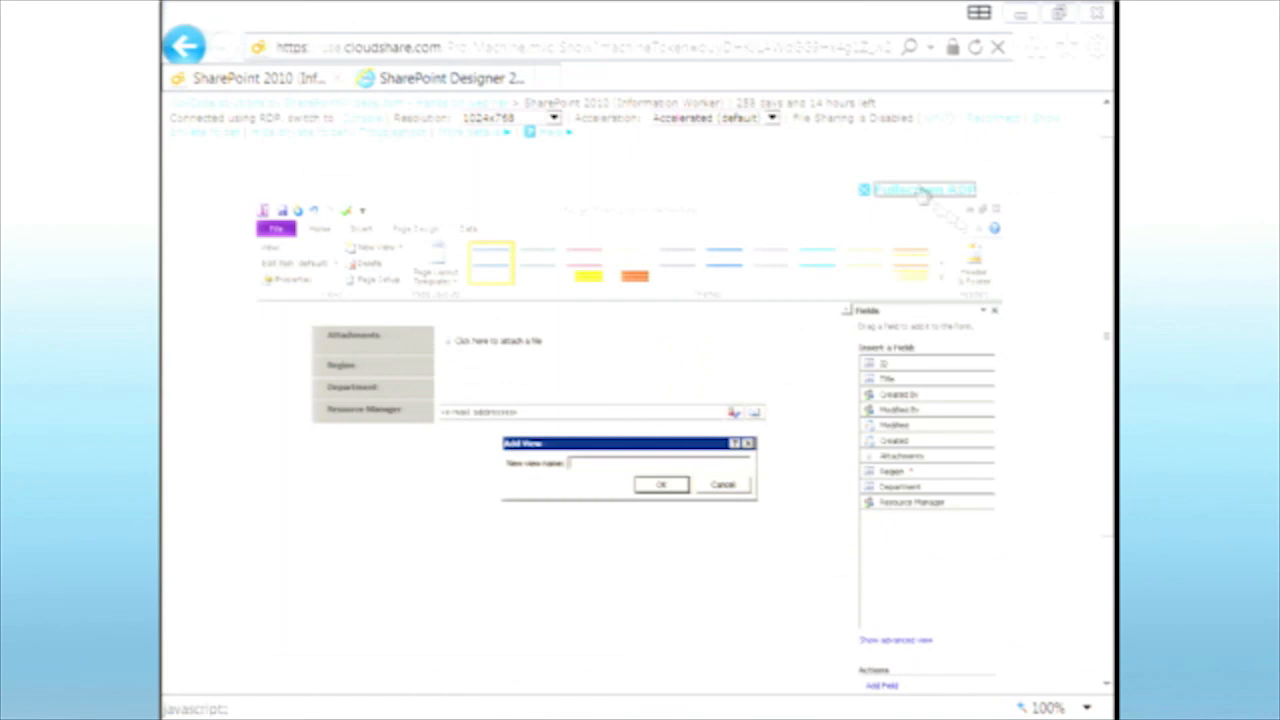
click(922, 192)
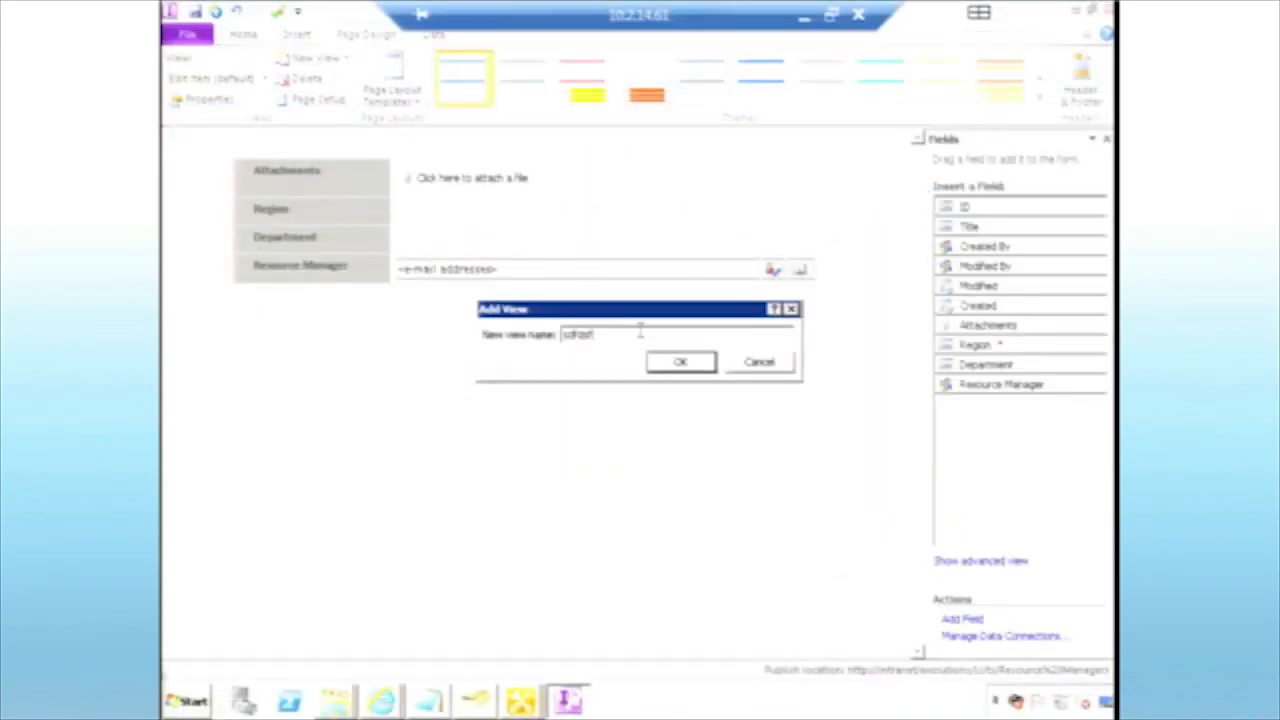
drag(628, 337, 563, 337)
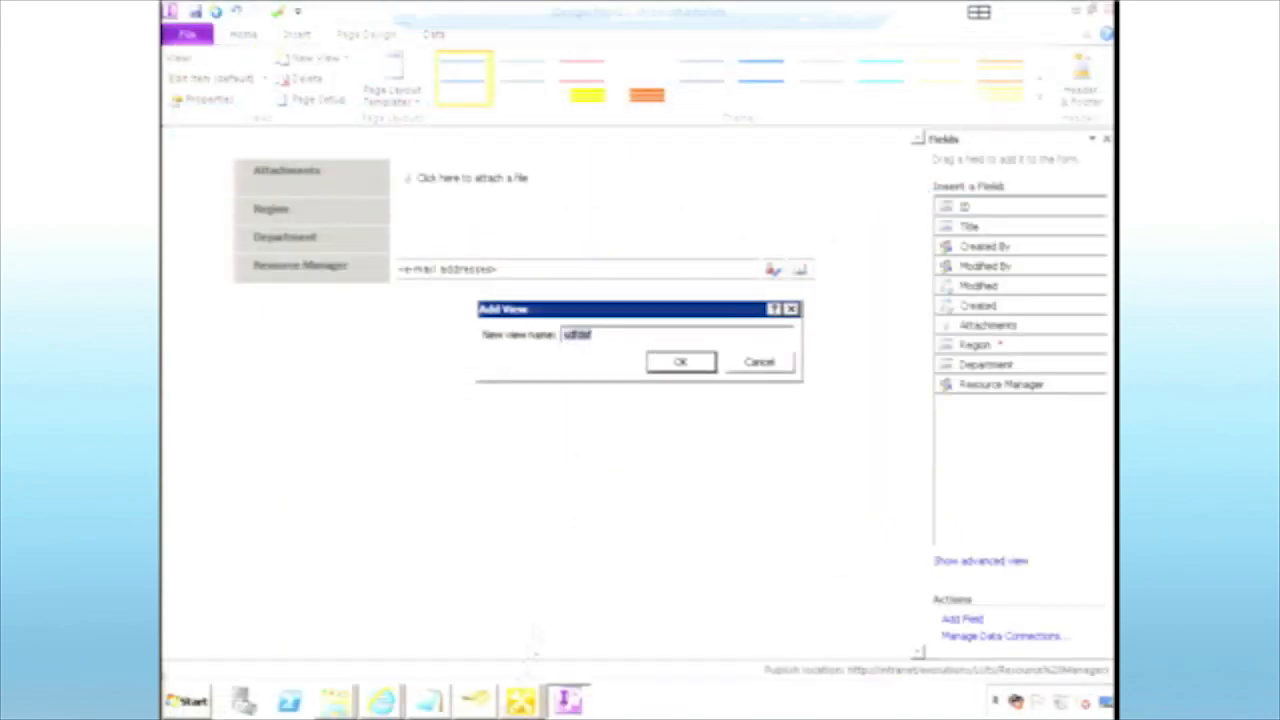
key(Return)
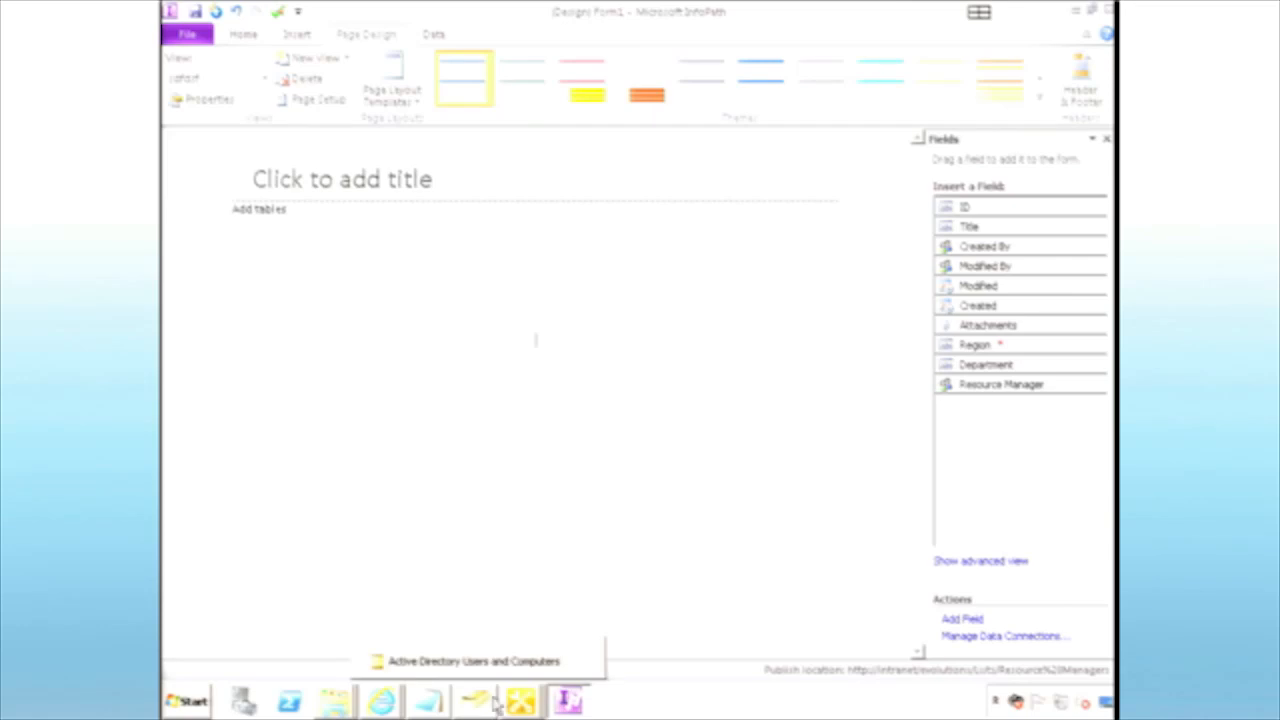
click(299, 80)
click(607, 394)
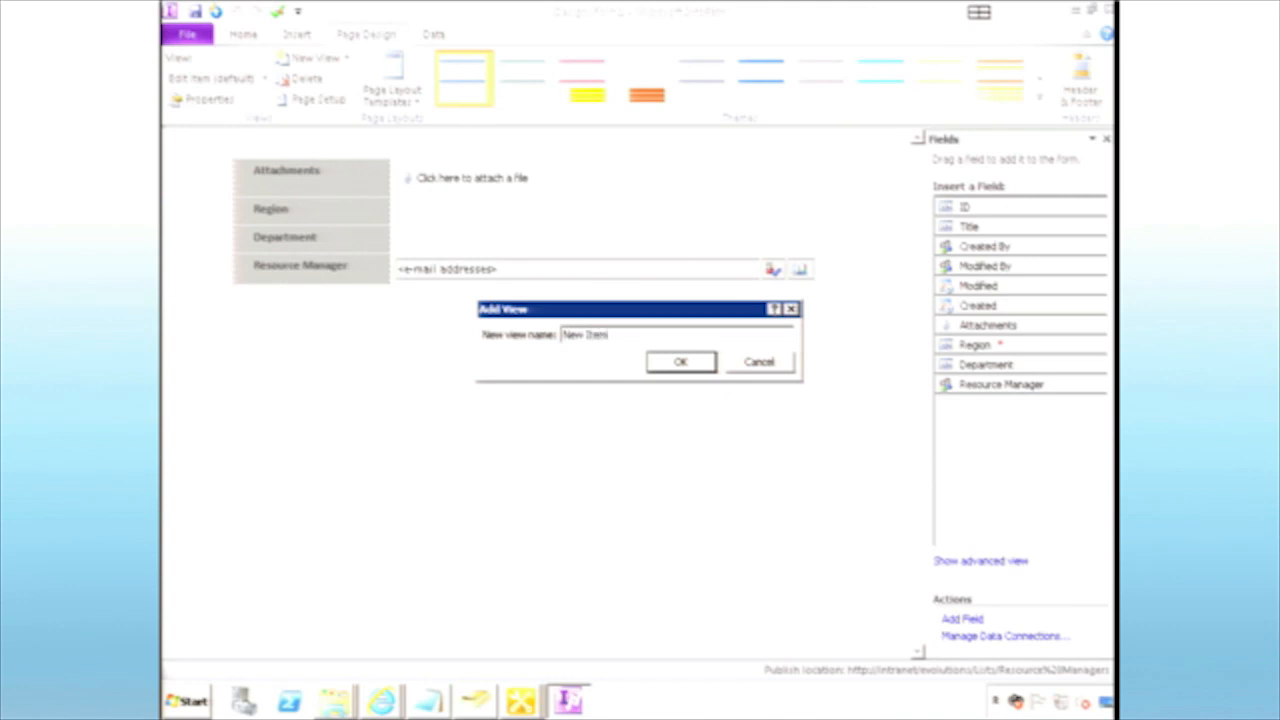
Add two new form views named New Item and Display Item.
click(684, 362)
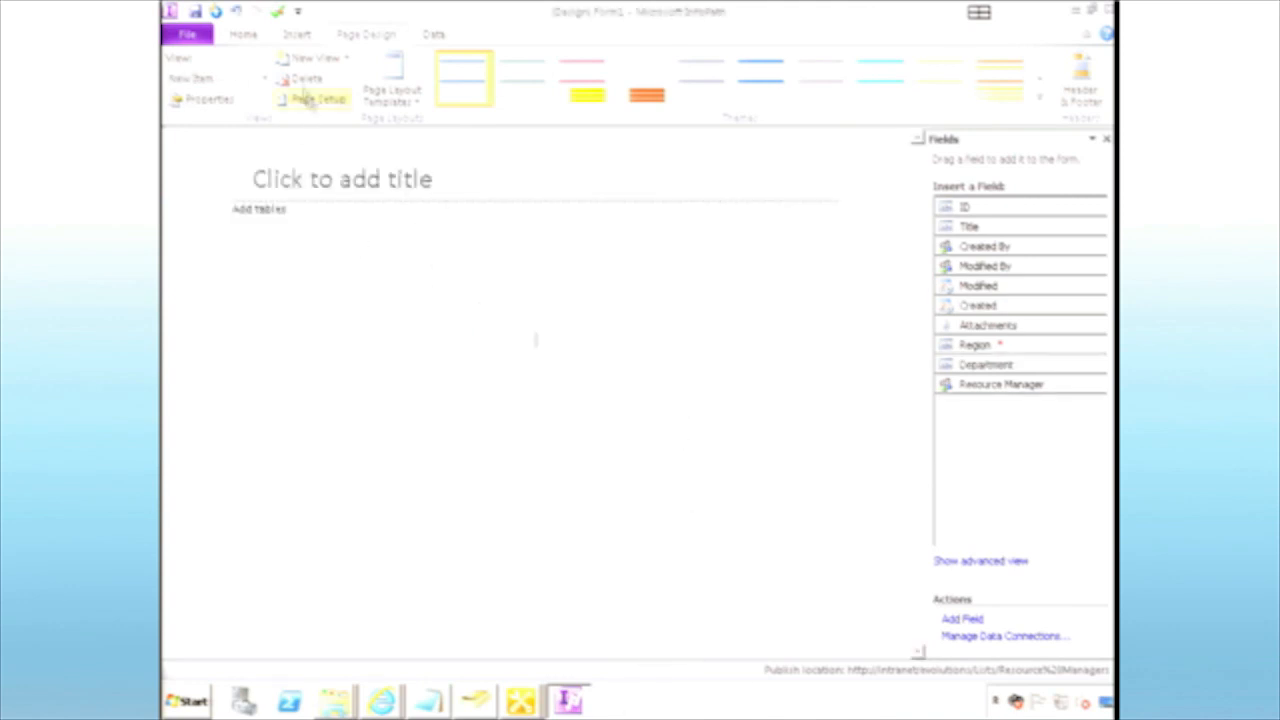
click(310, 58)
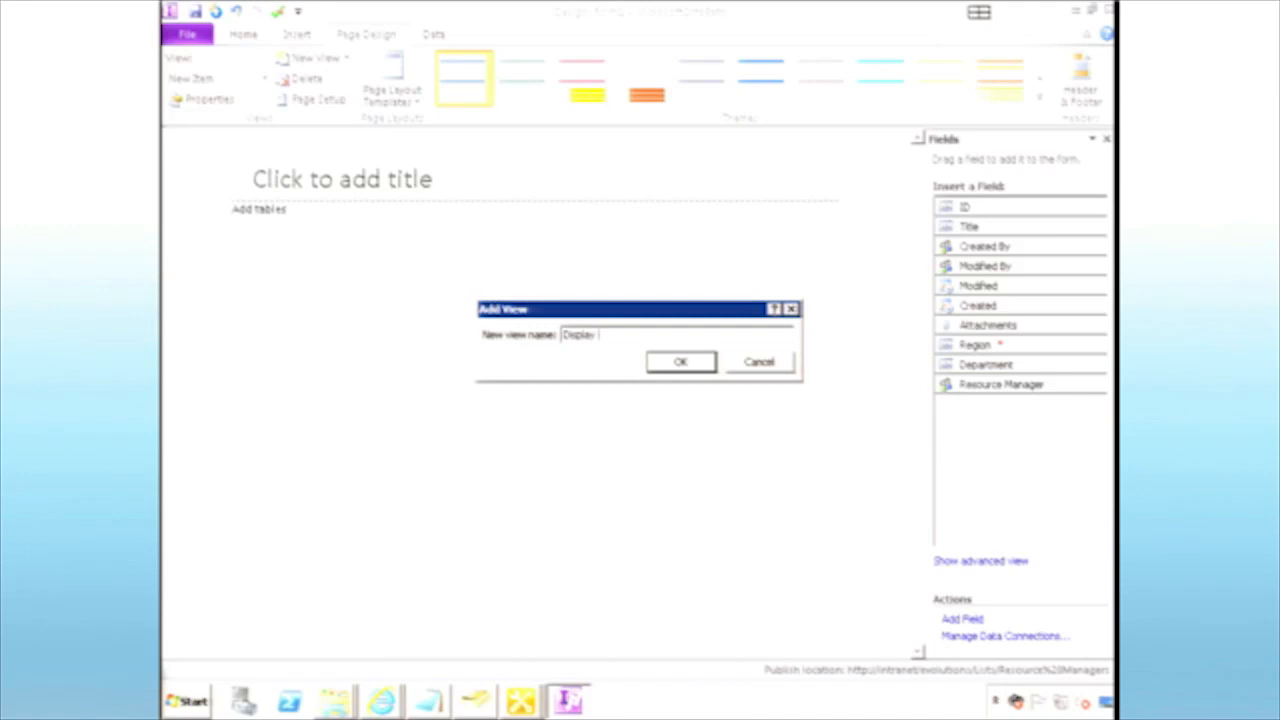
click(678, 363)
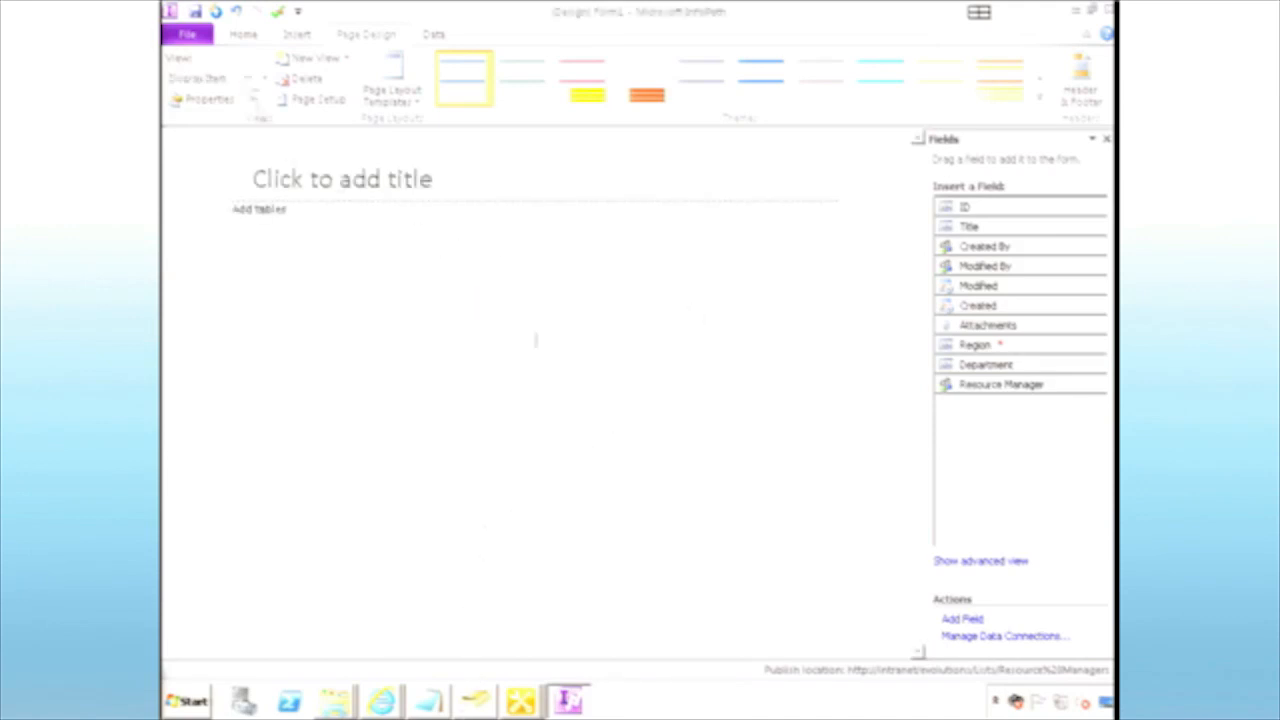
Copy the whole form layout of the Edit Item view into the Display Item and New Item views.
click(265, 80)
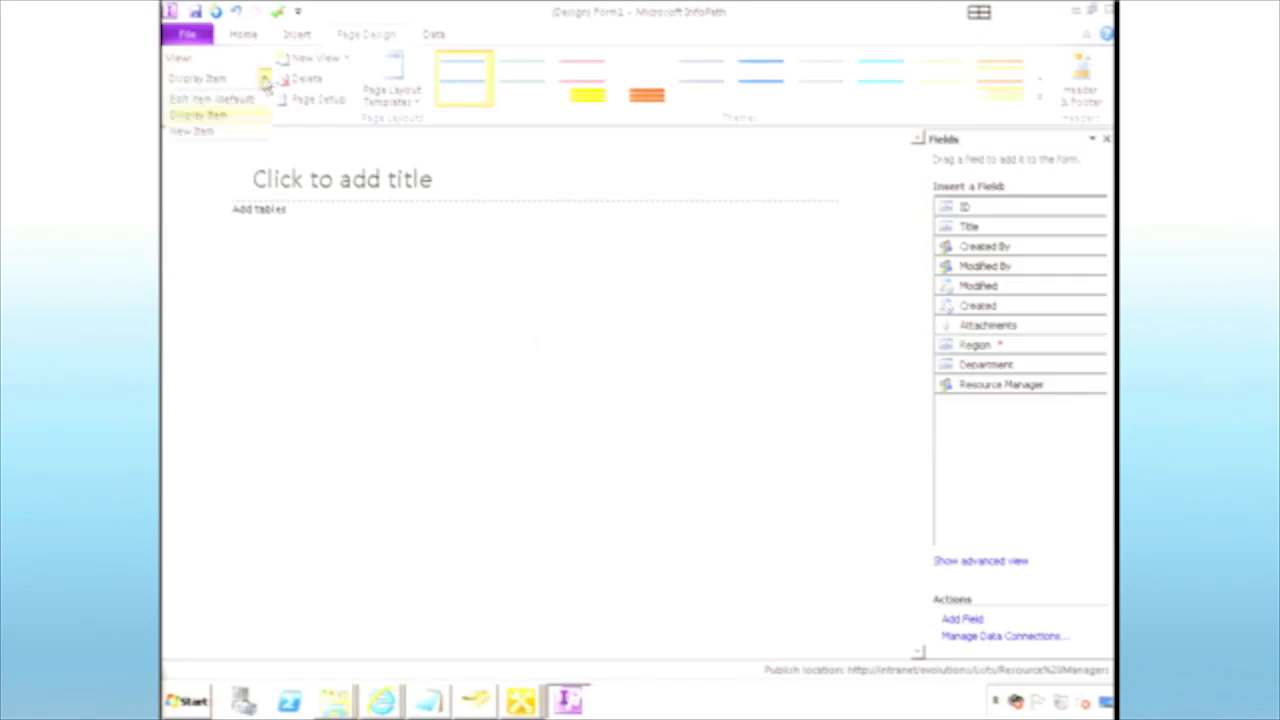
click(218, 100)
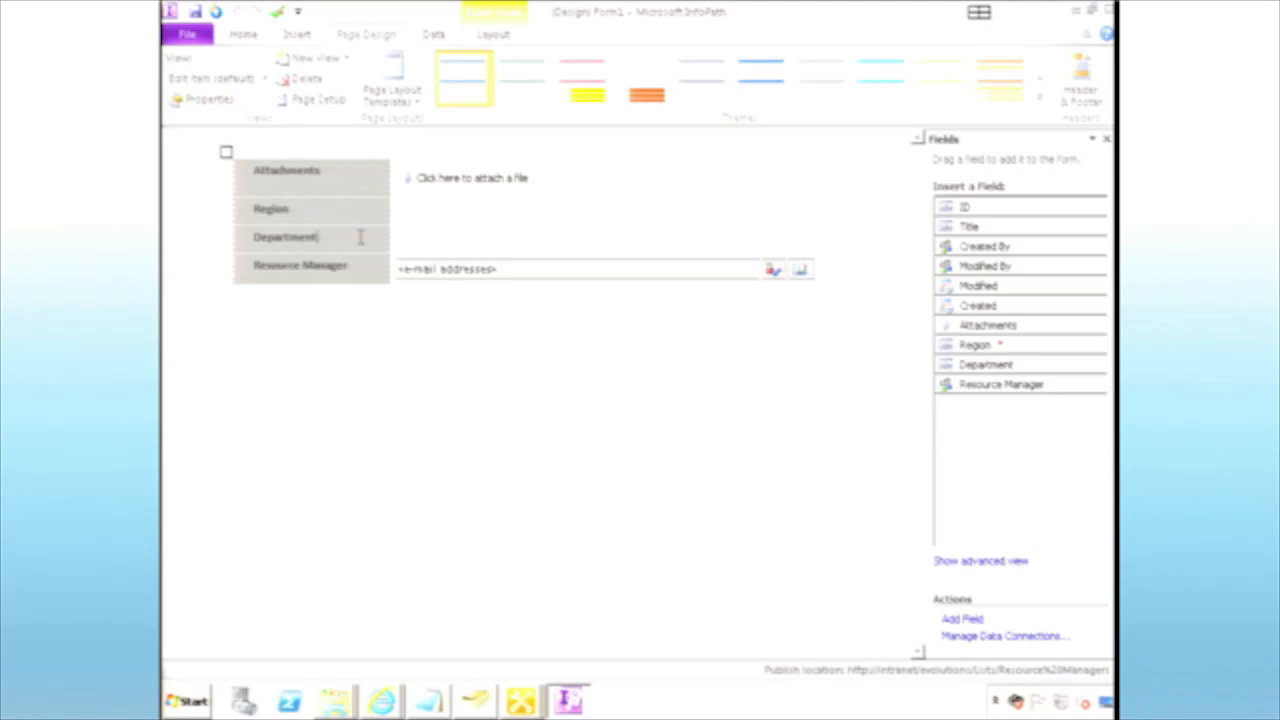
key(ctrl+a)
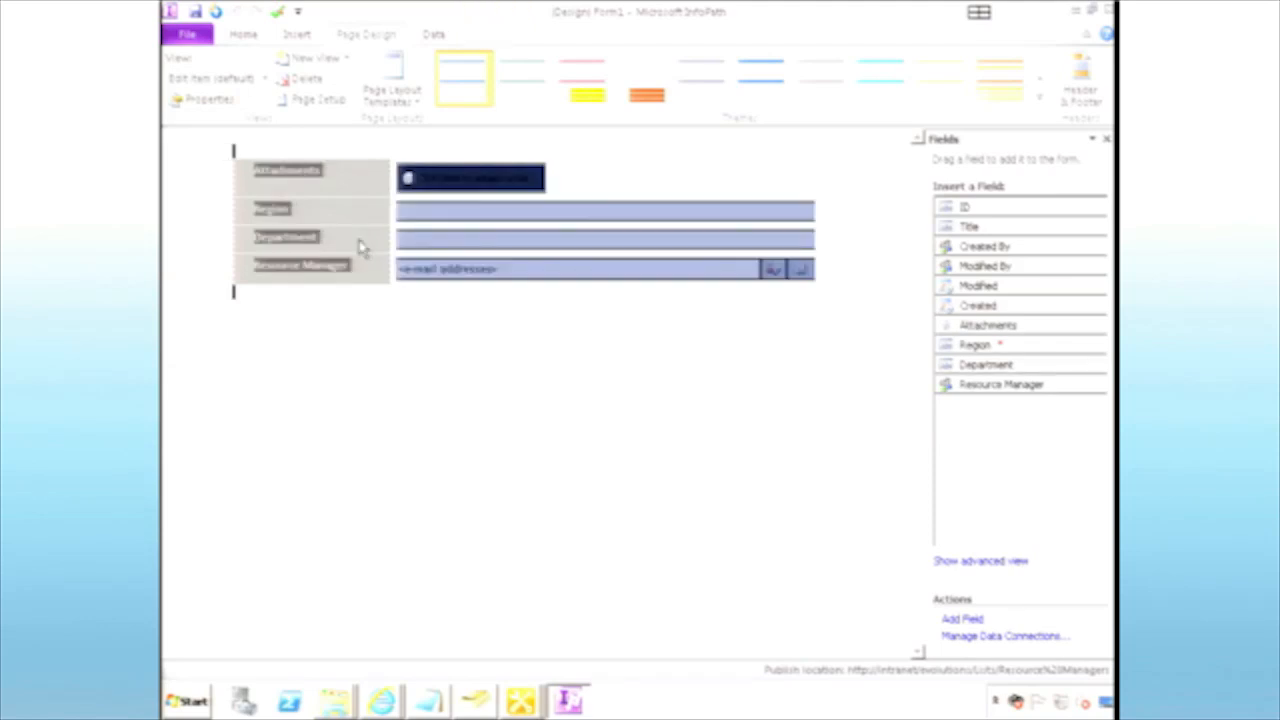
click(265, 78)
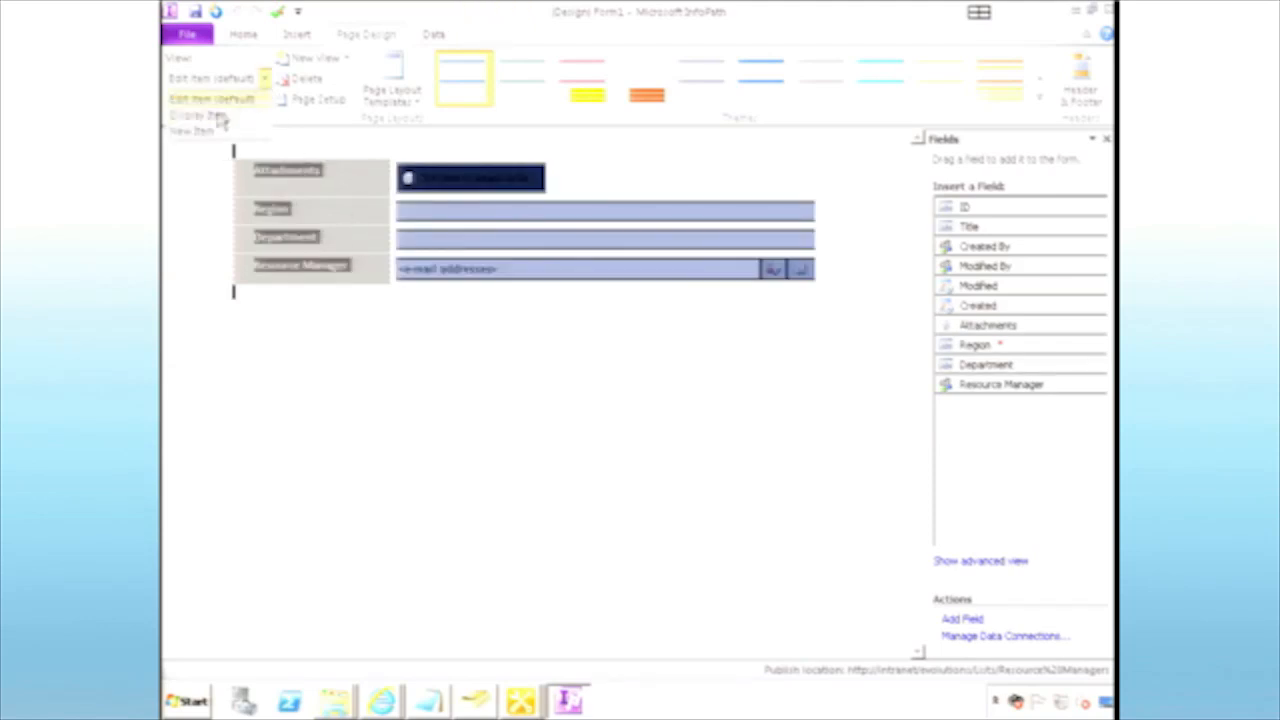
click(218, 115)
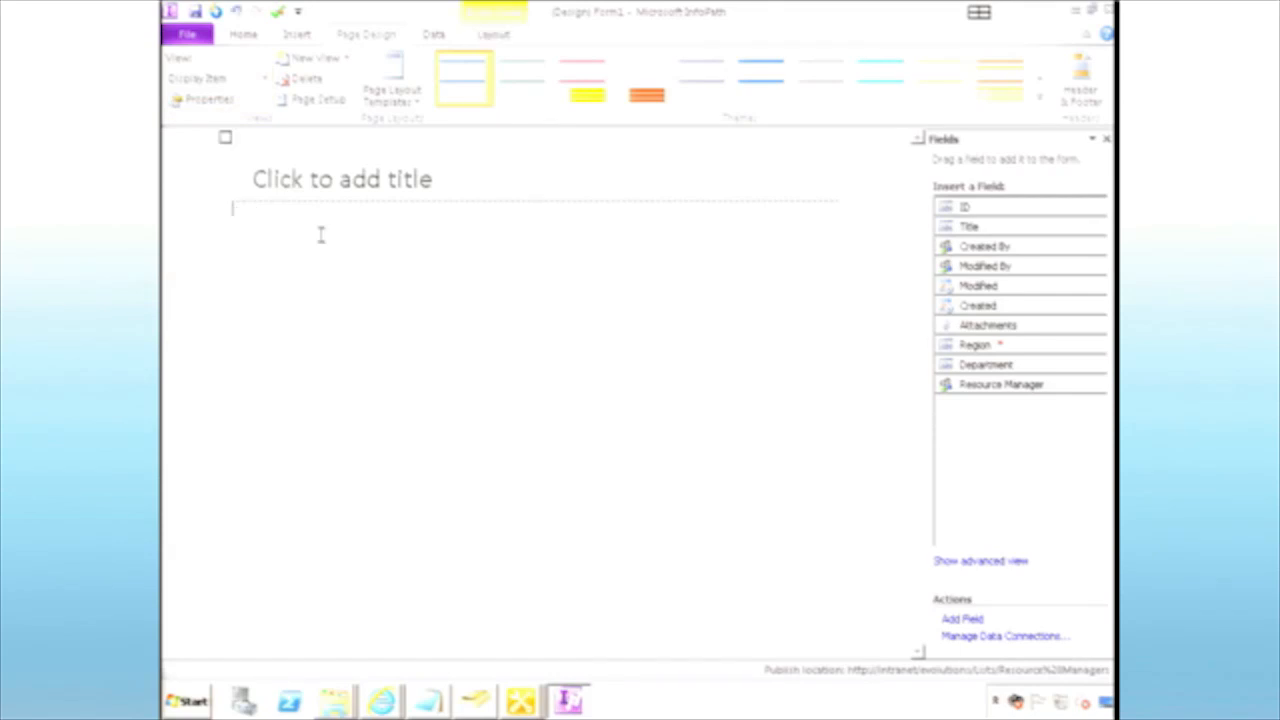
key(ctrl+v)
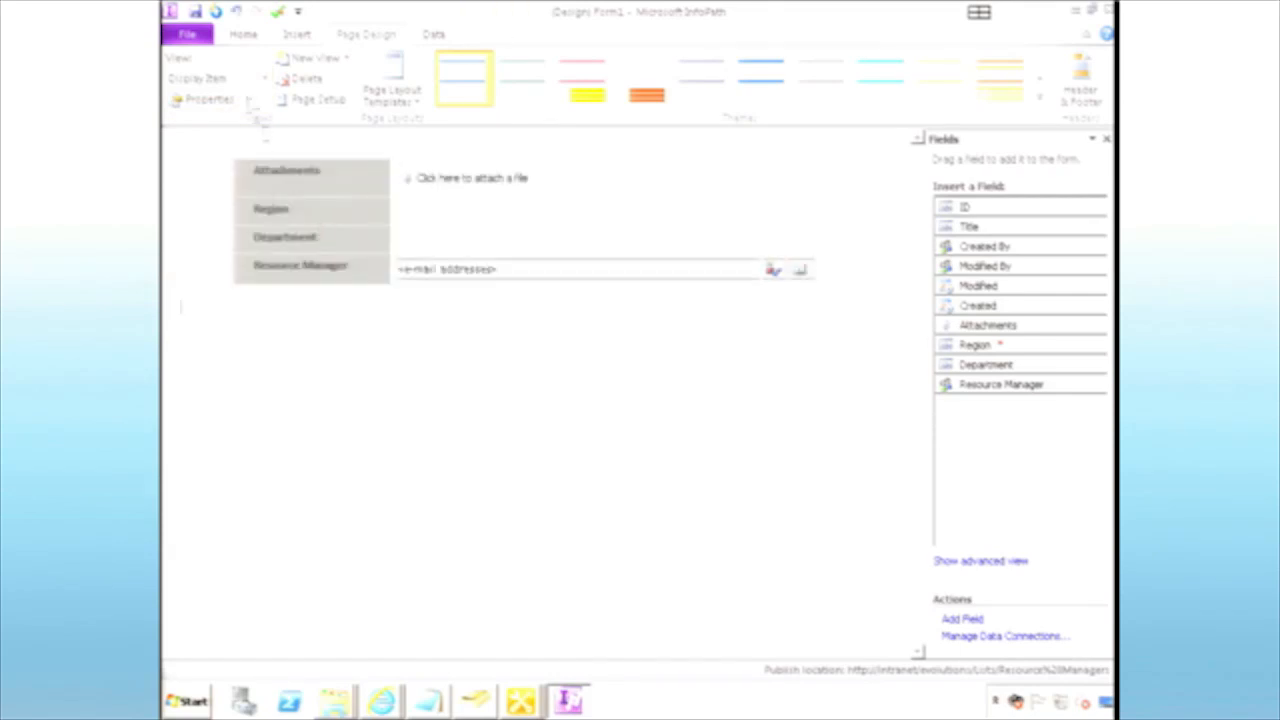
click(265, 78)
click(216, 131)
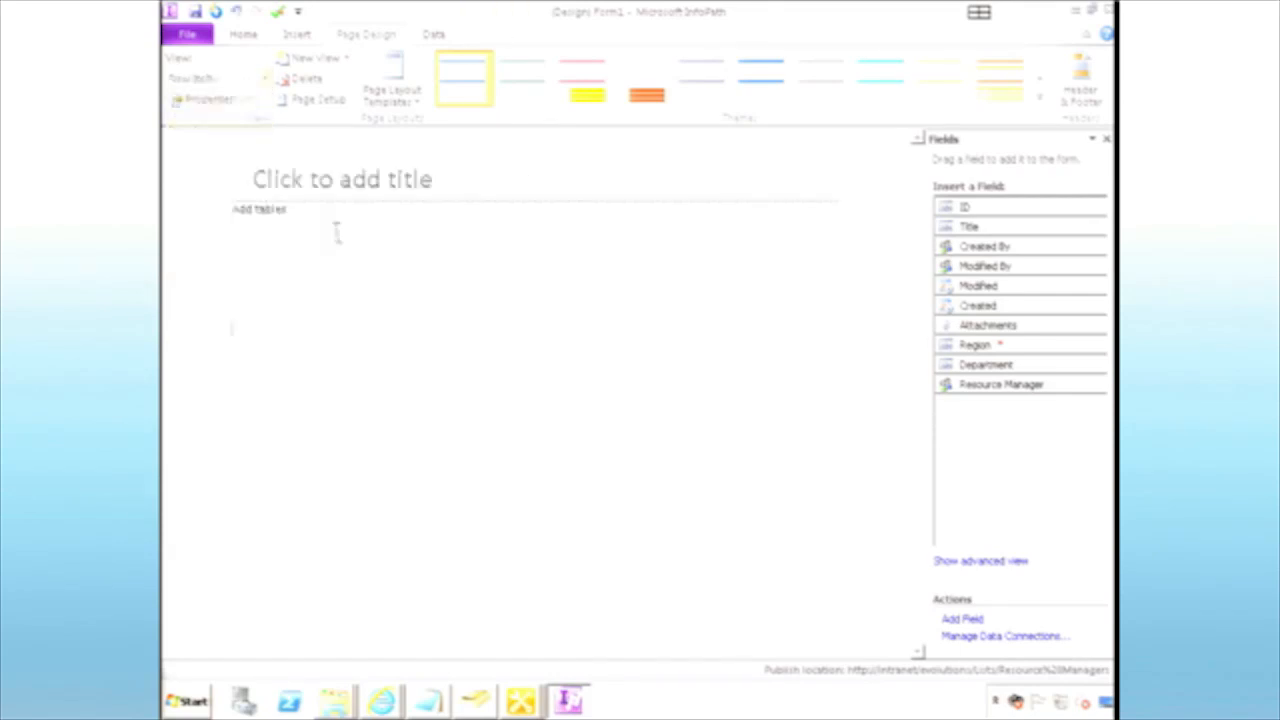
key(ctrl+v)
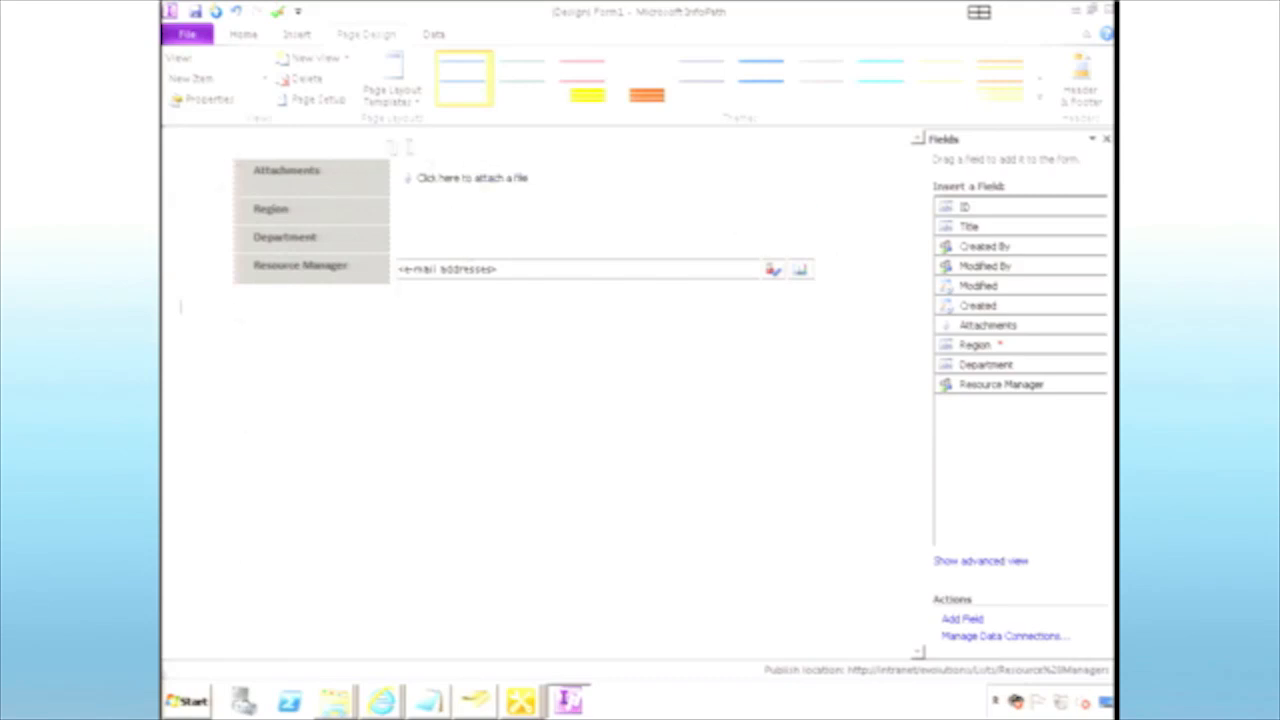
Add the heading "New Item" above the table in the New Item view and colour its text pink.
click(382, 150)
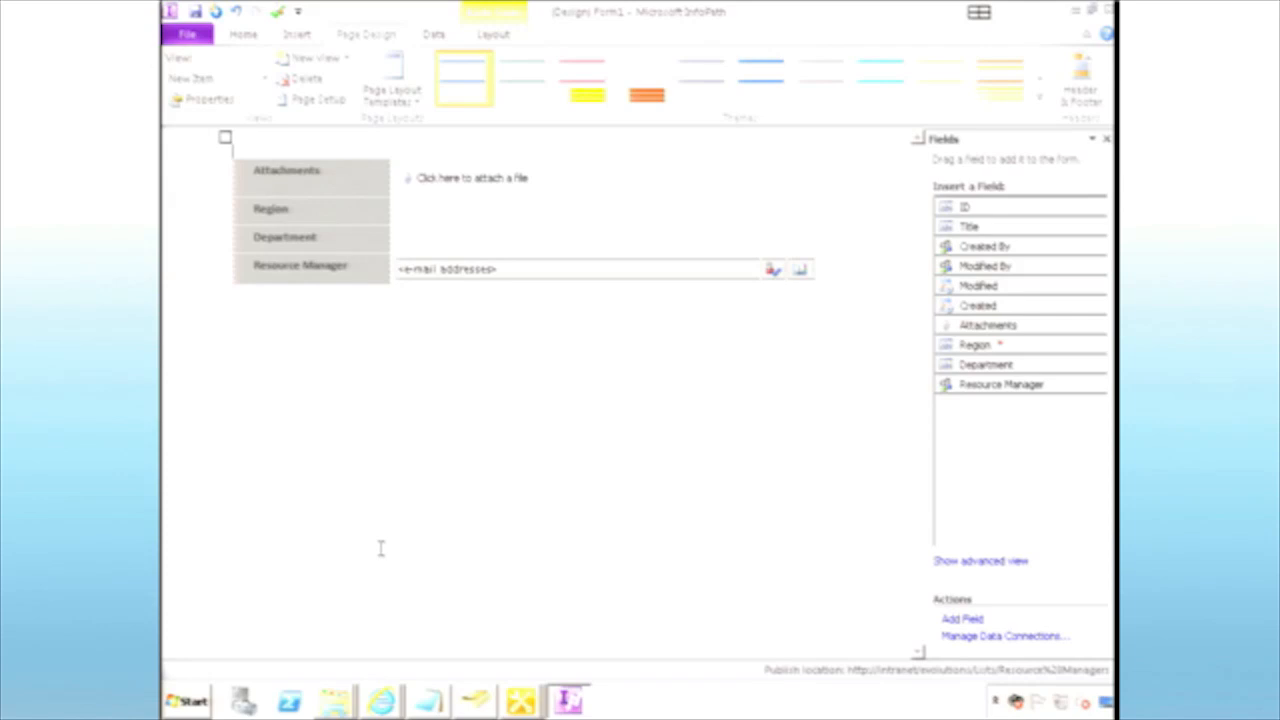
text(New Item)
key(Return)
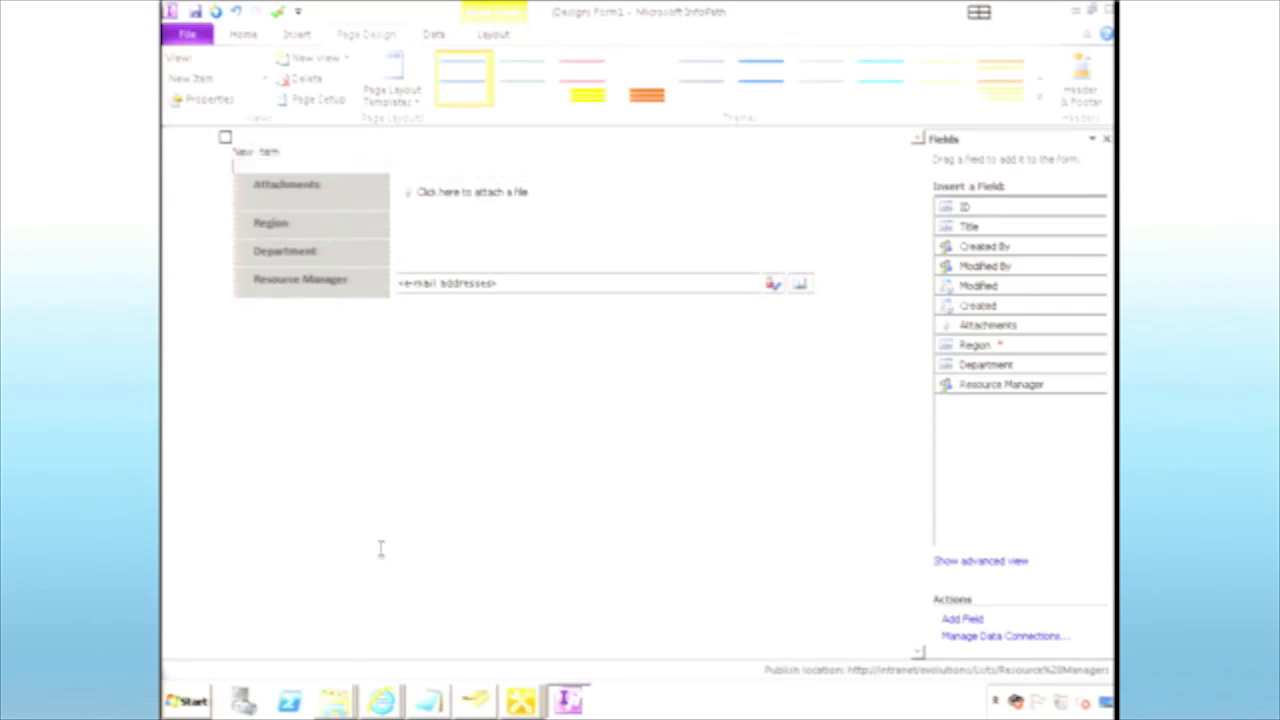
drag(286, 150, 236, 150)
click(297, 153)
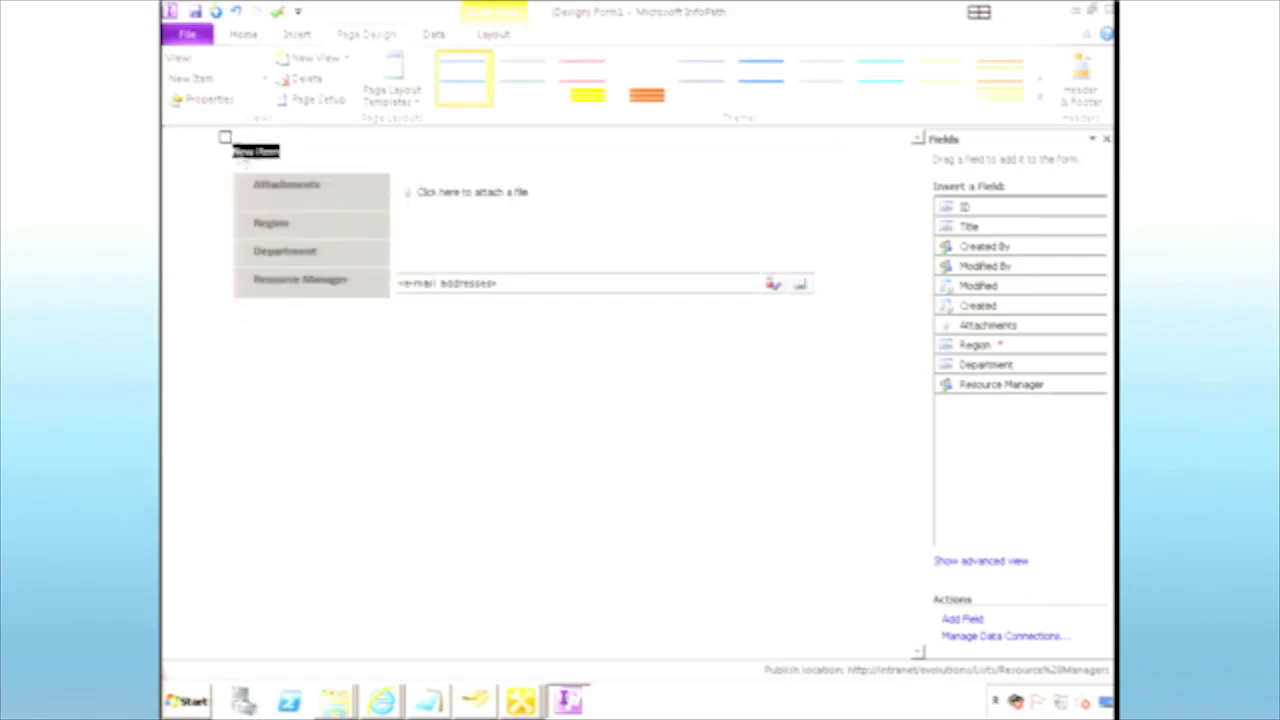
click(244, 35)
click(371, 93)
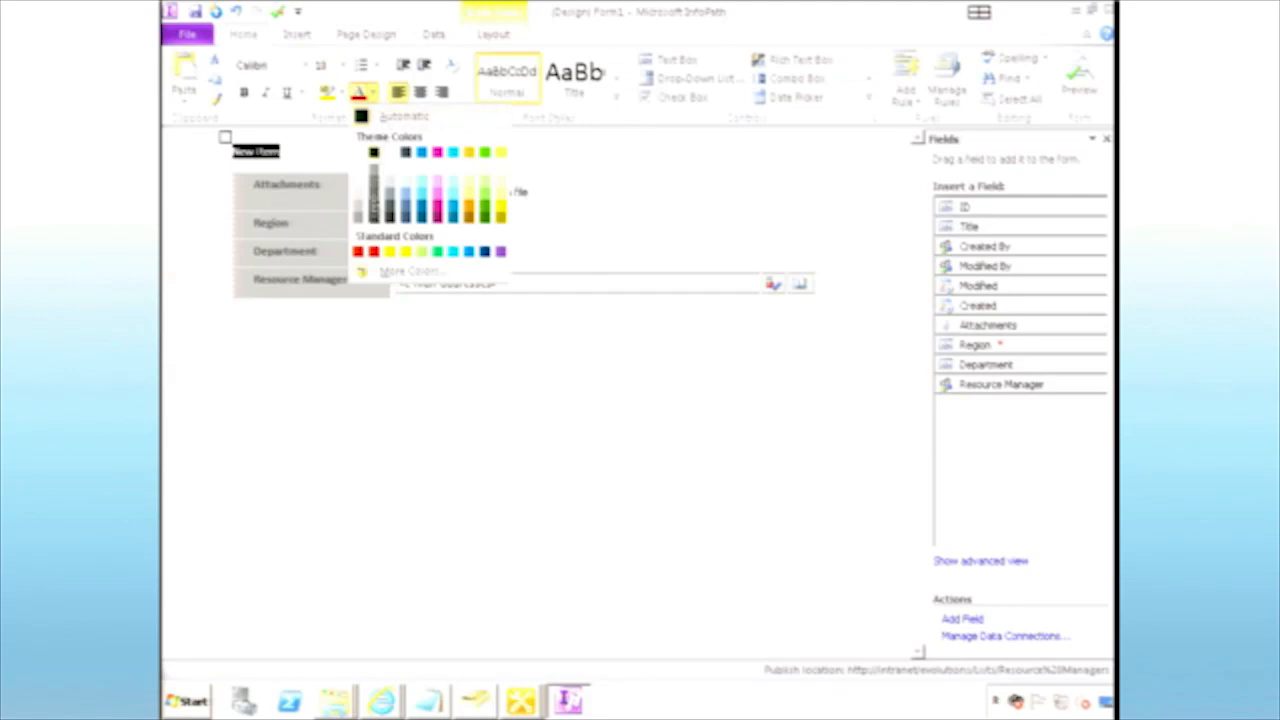
click(438, 205)
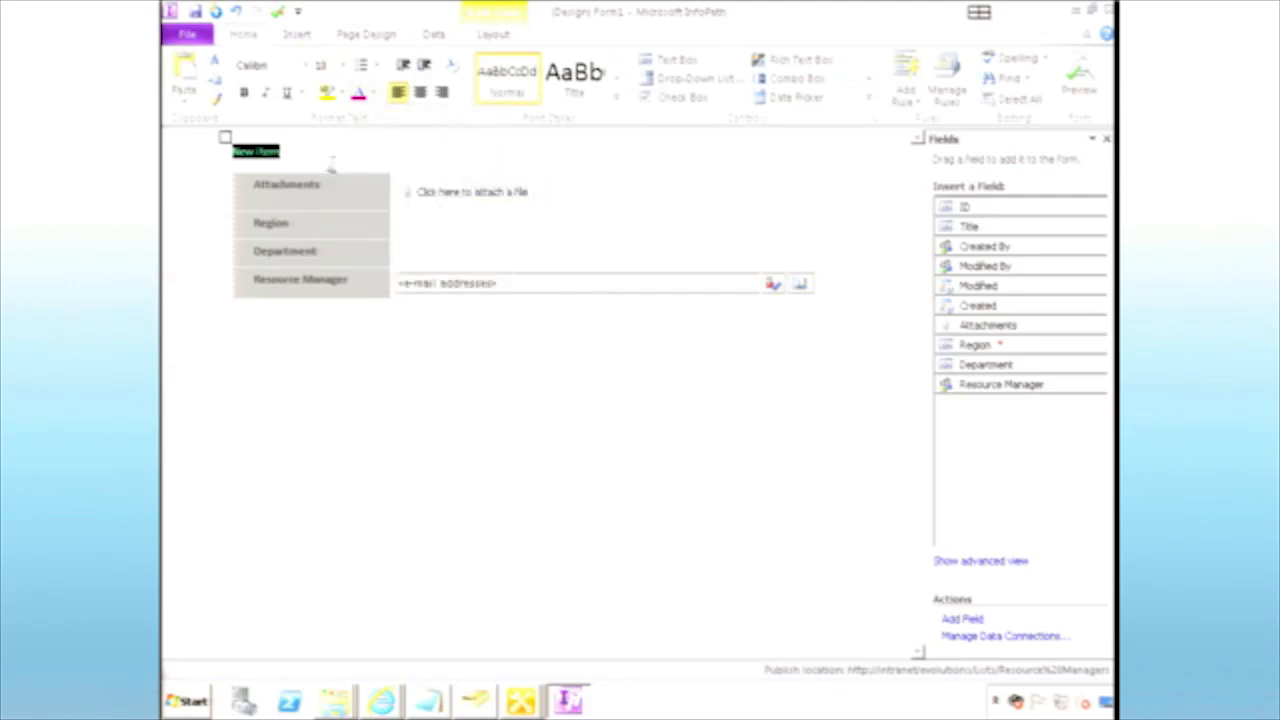
click(331, 165)
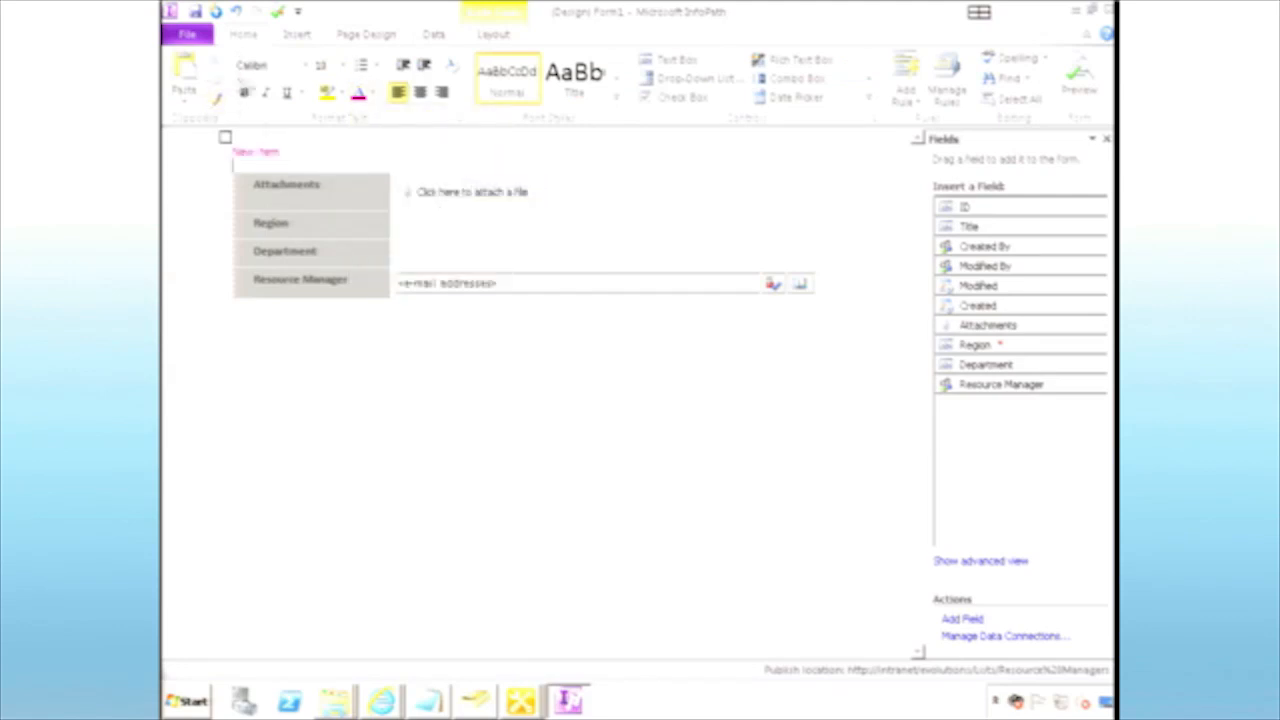
Add the heading "Display Item" above the table in the Display Item view and colour its text orange.
click(356, 37)
click(262, 79)
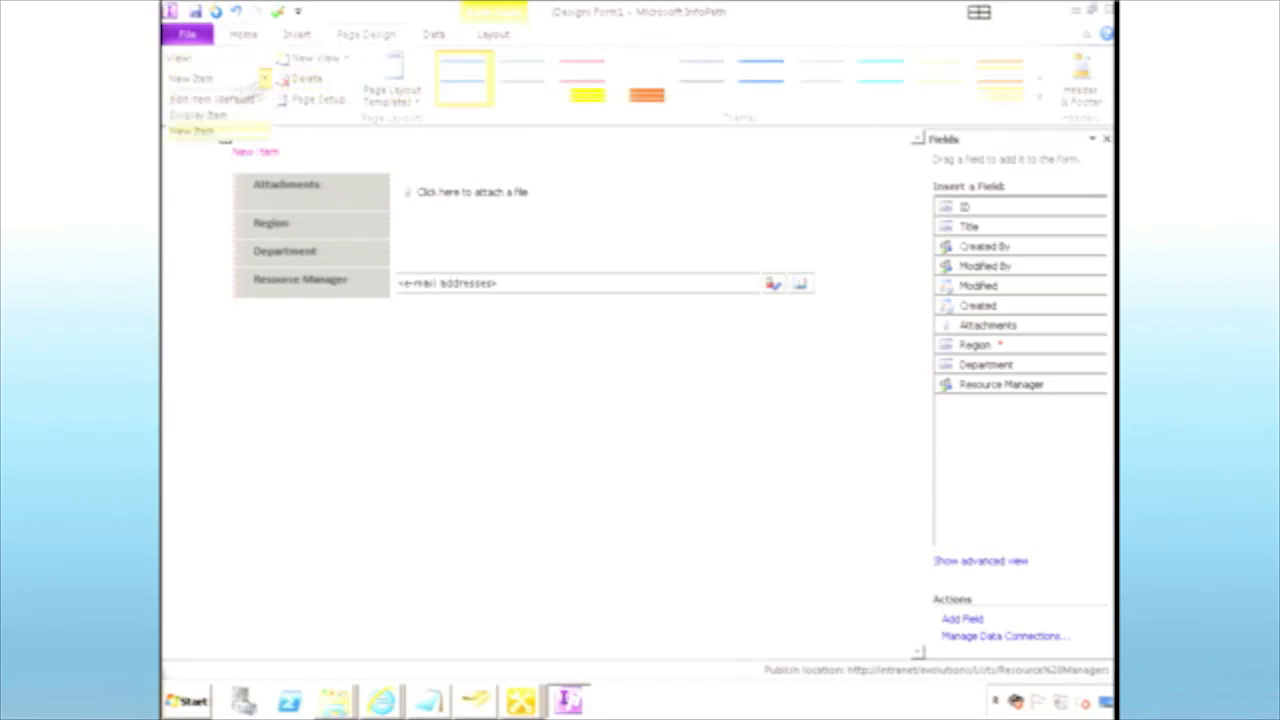
click(210, 115)
click(329, 153)
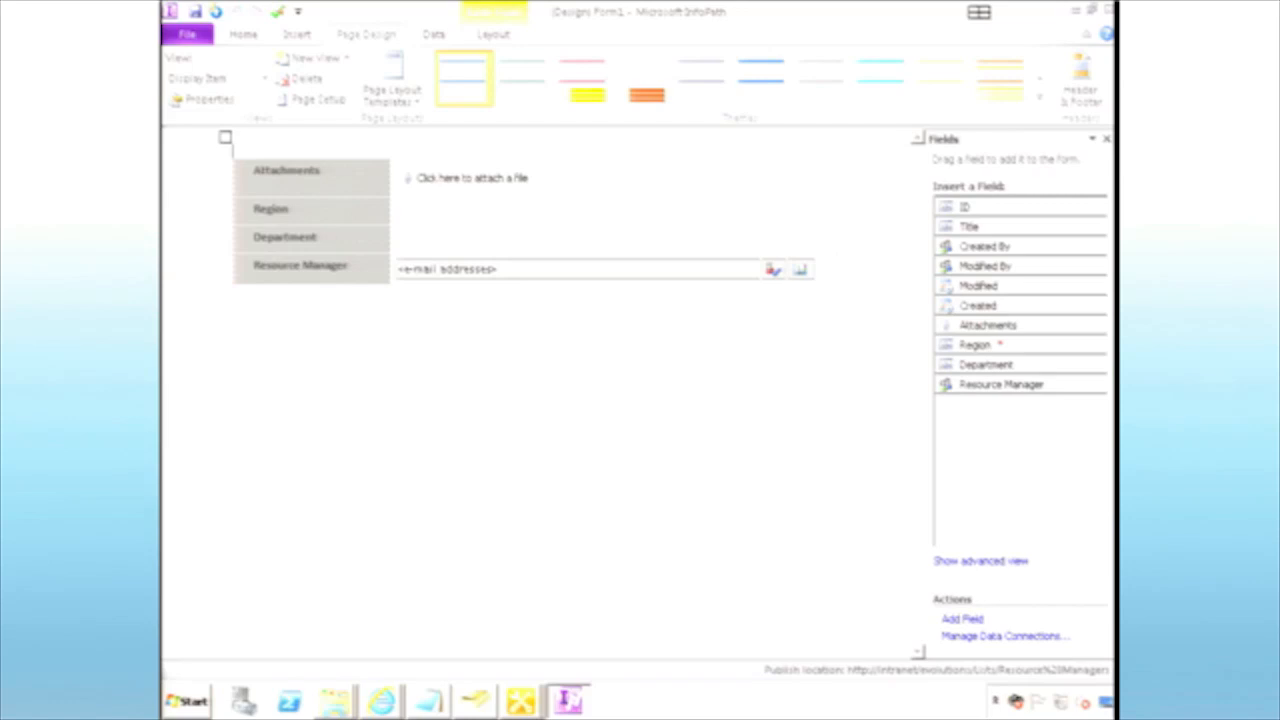
key(Return)
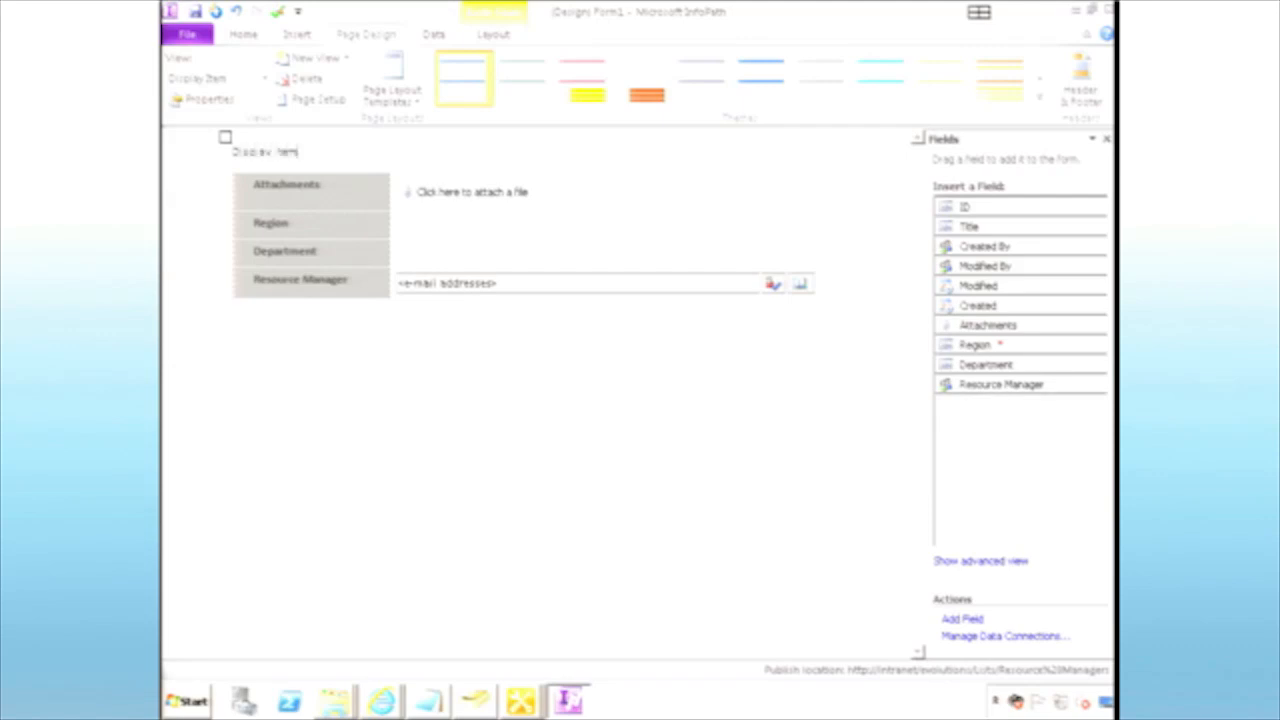
drag(312, 152, 232, 152)
click(243, 34)
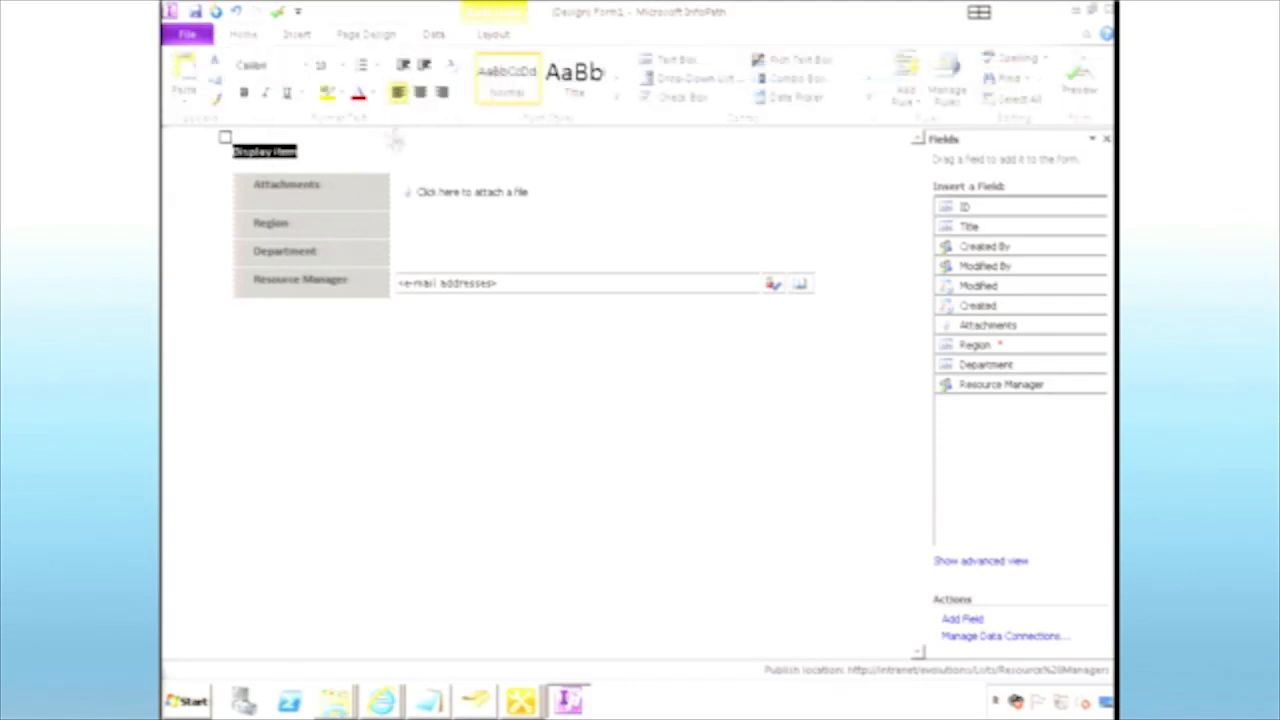
click(373, 92)
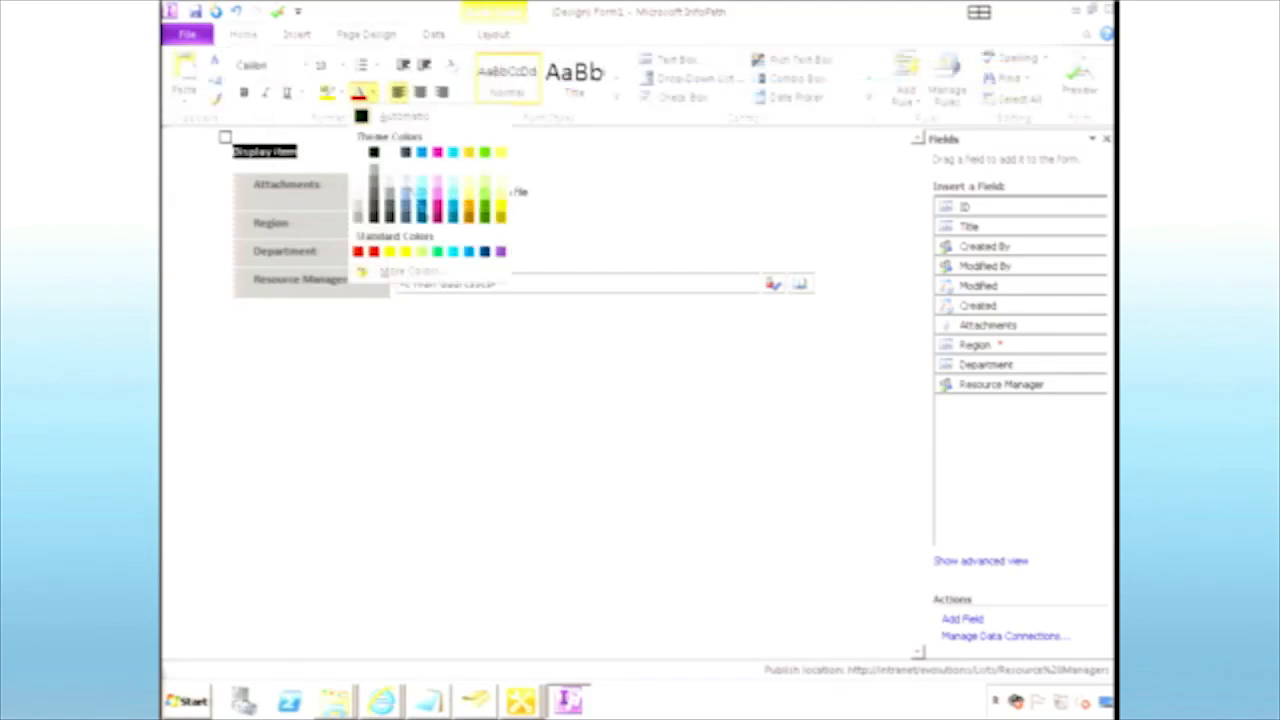
click(468, 213)
click(332, 150)
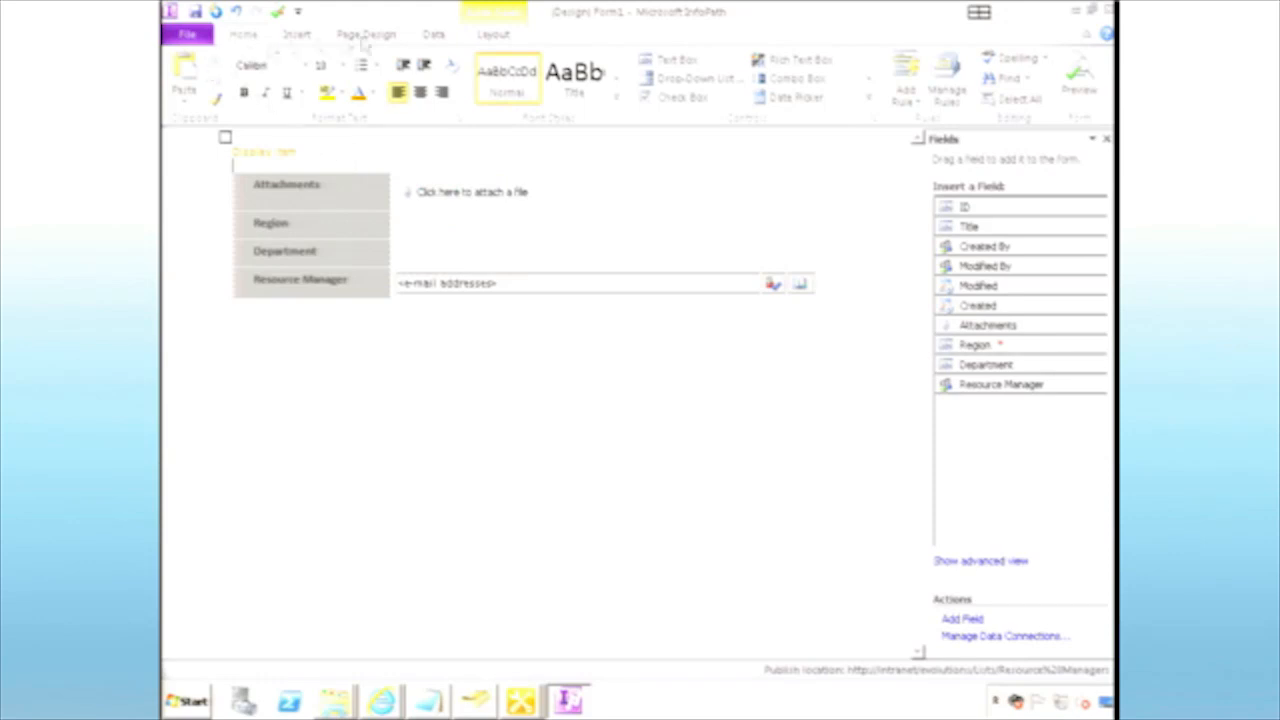
Add the heading "Edit Item" on its own line above the table in the Edit Item (default) view.
click(365, 36)
click(266, 80)
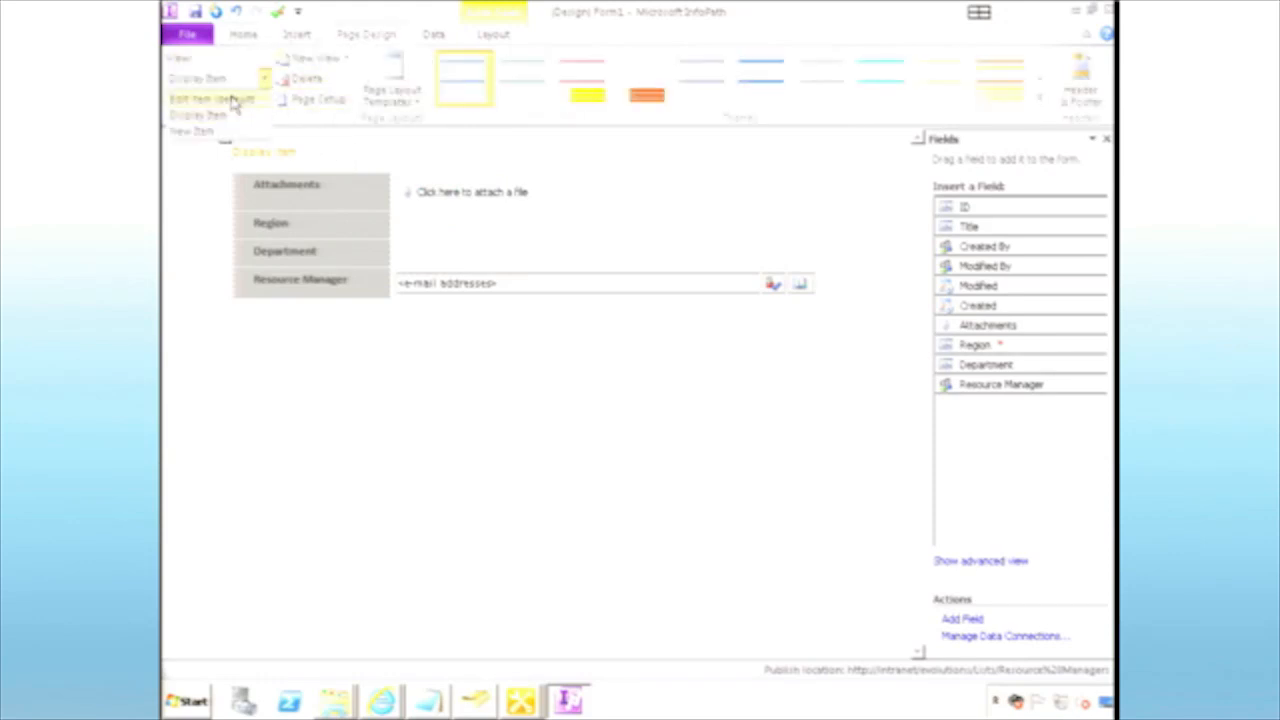
click(238, 108)
click(297, 152)
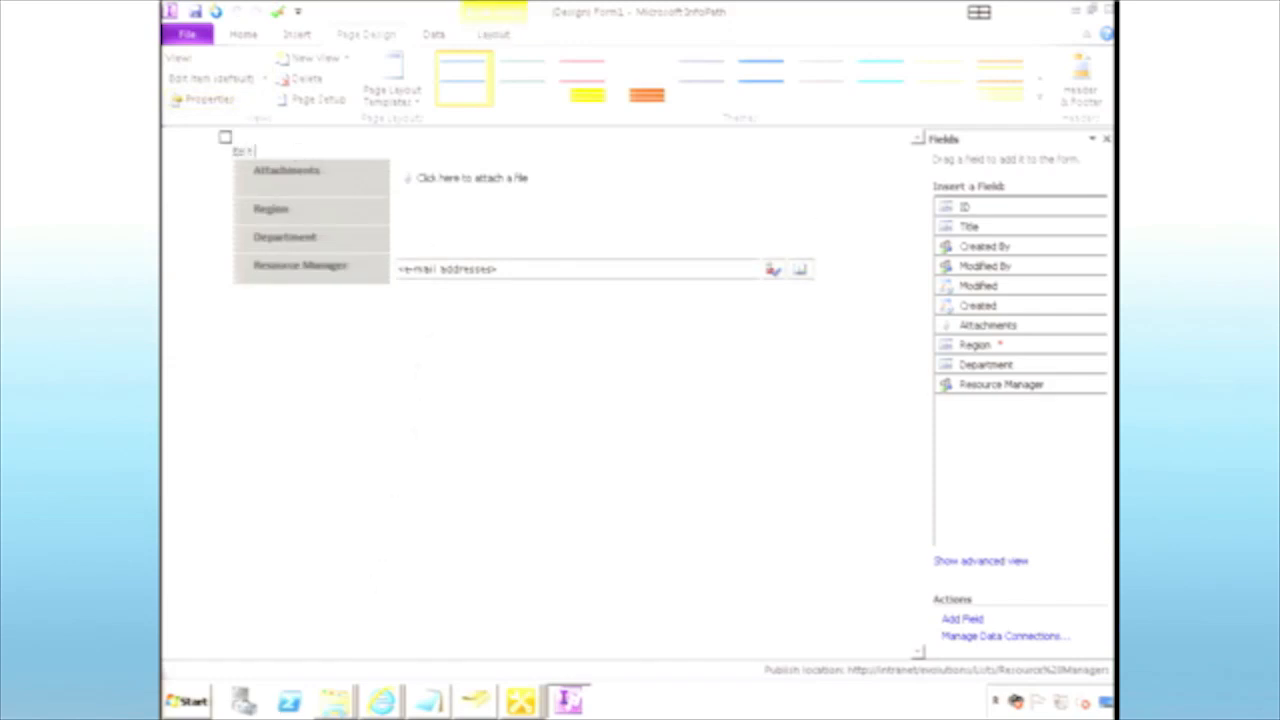
text(Edit Item)
key(Return)
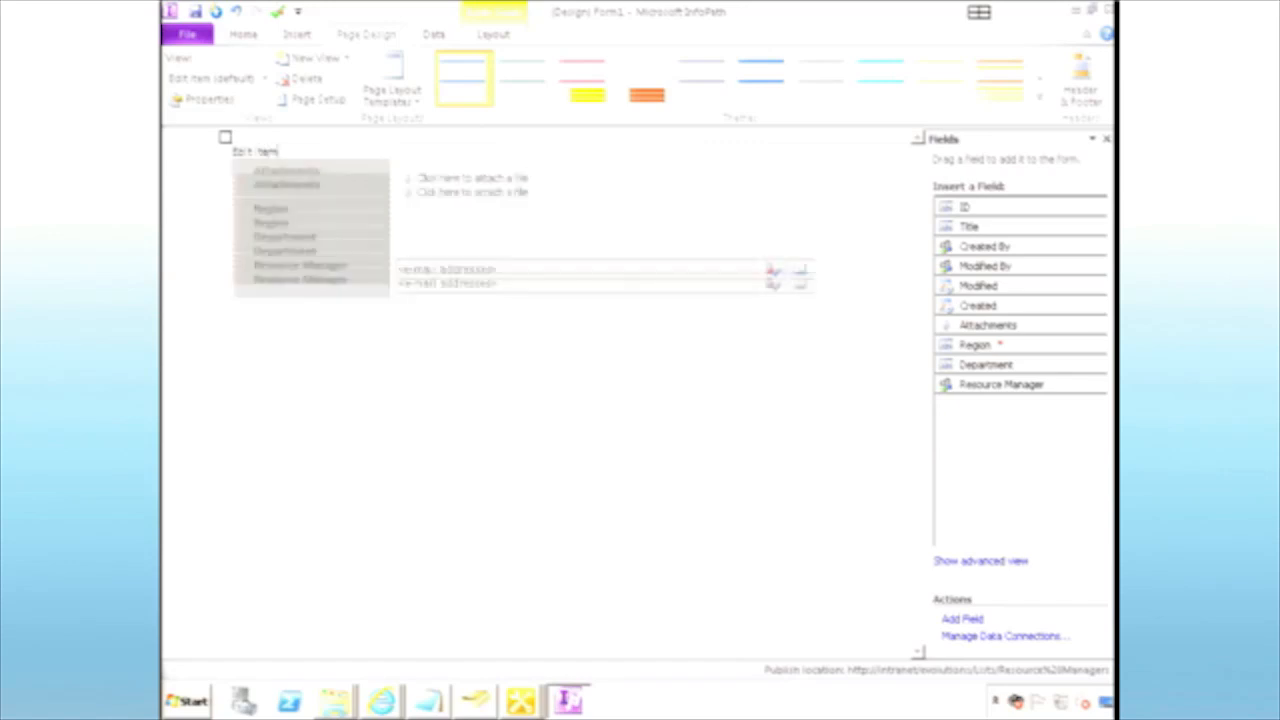
Colour the "Edit Item" heading text light green in the Edit Item (default) view.
drag(283, 150, 233, 151)
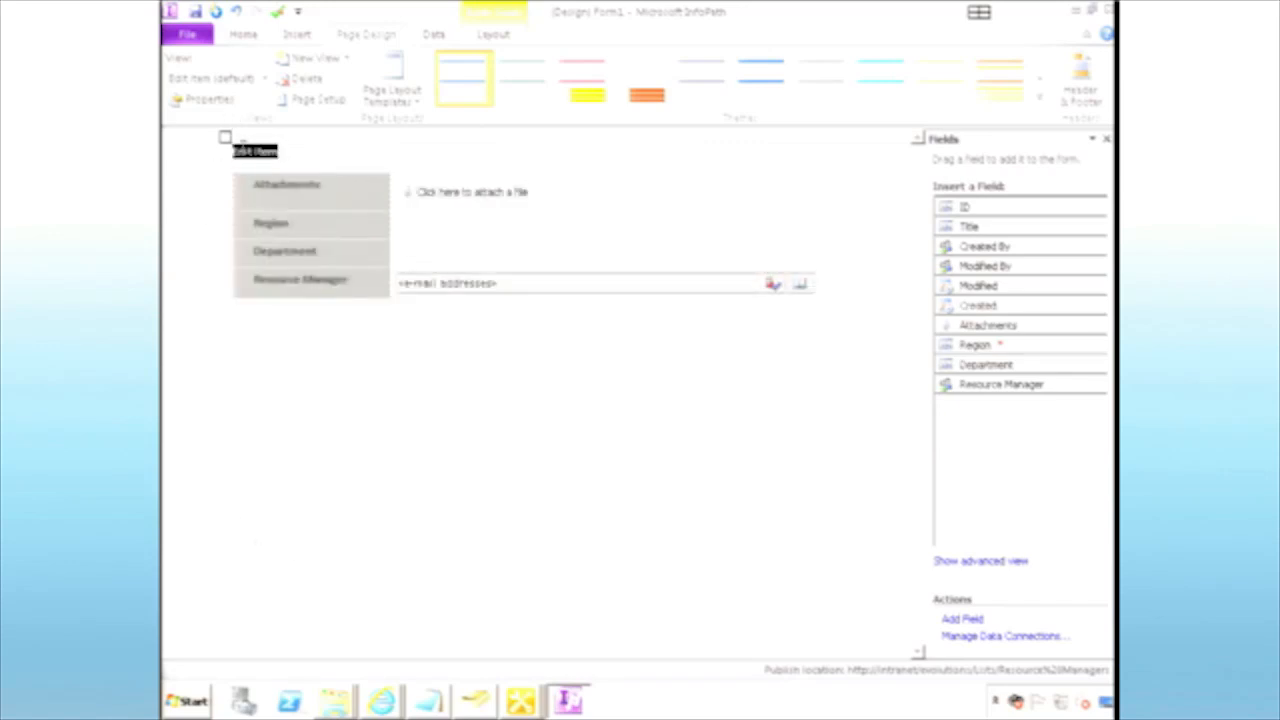
click(245, 36)
click(373, 94)
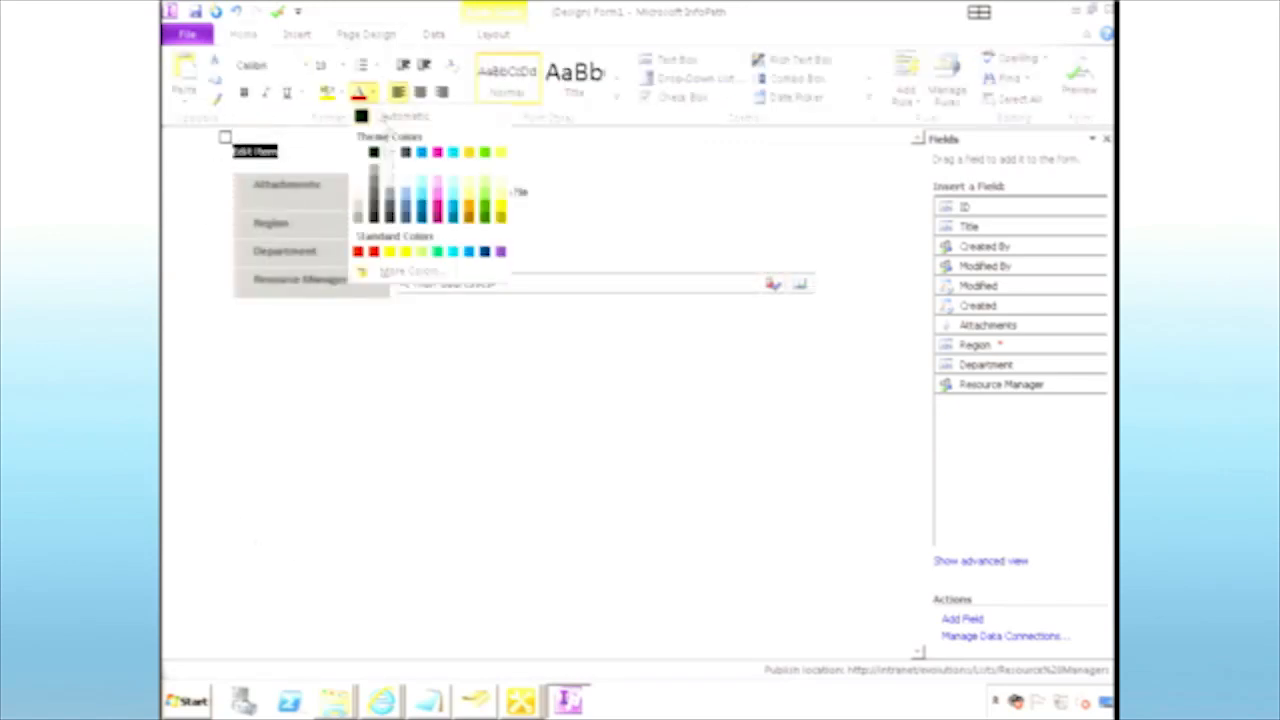
click(489, 208)
click(330, 160)
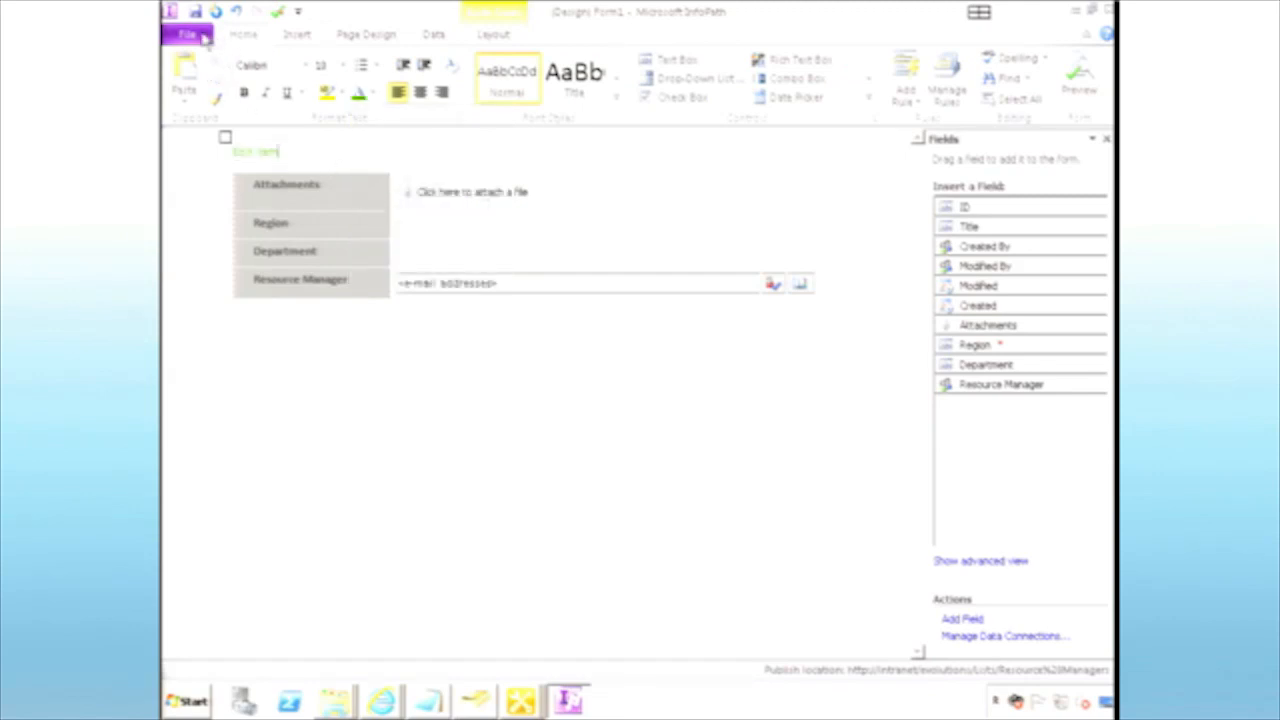
Publish the form template, switch to Internet Explorer and reload the Resource Managers list.
click(215, 12)
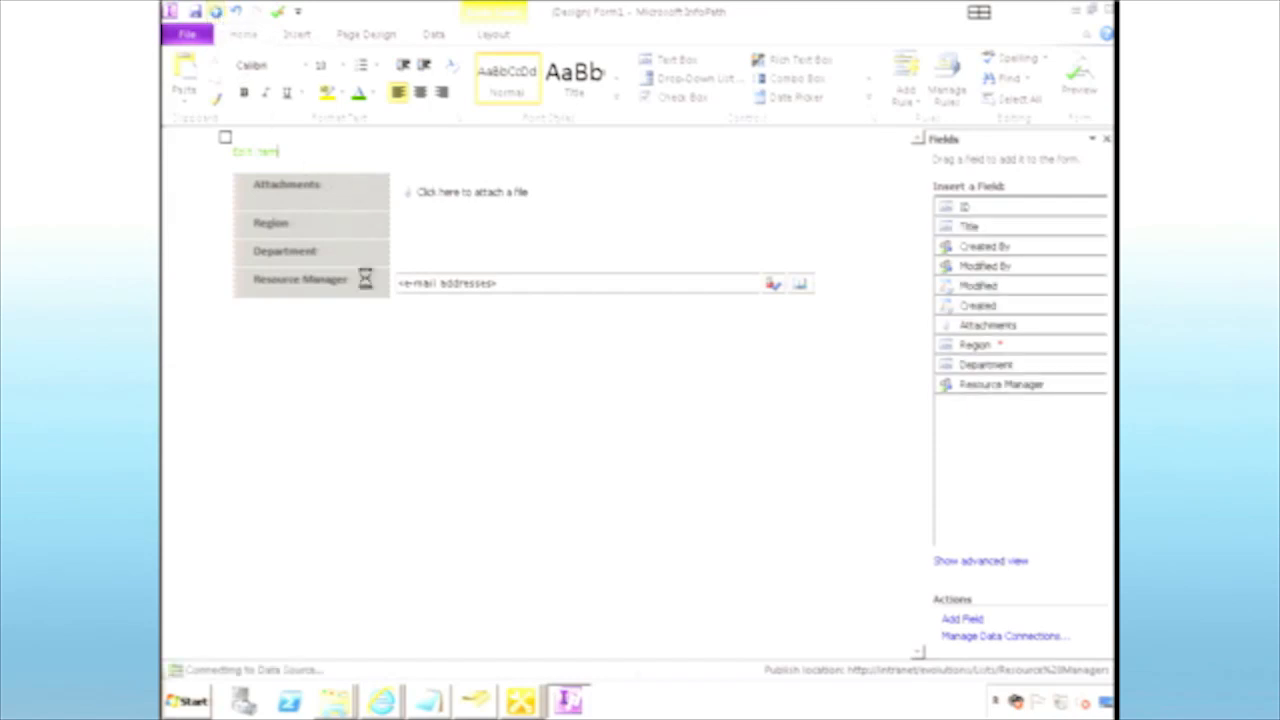
click(645, 380)
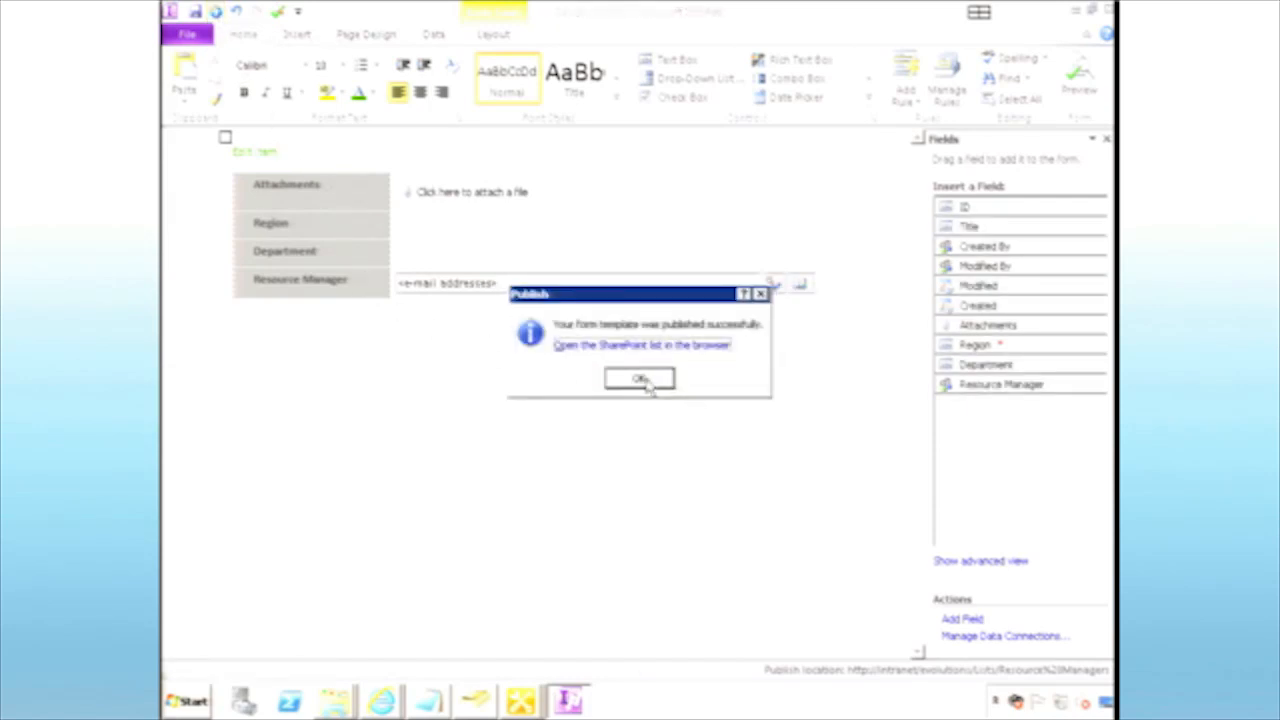
mouse_move(390, 702)
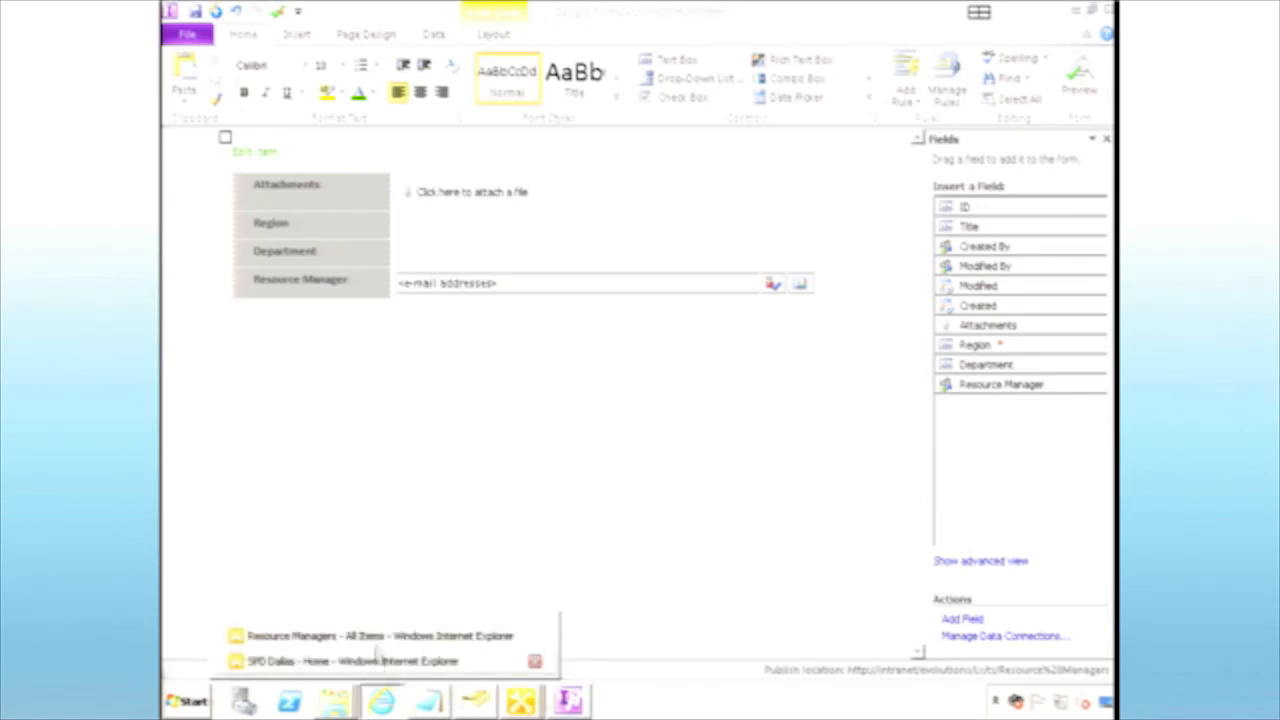
click(380, 636)
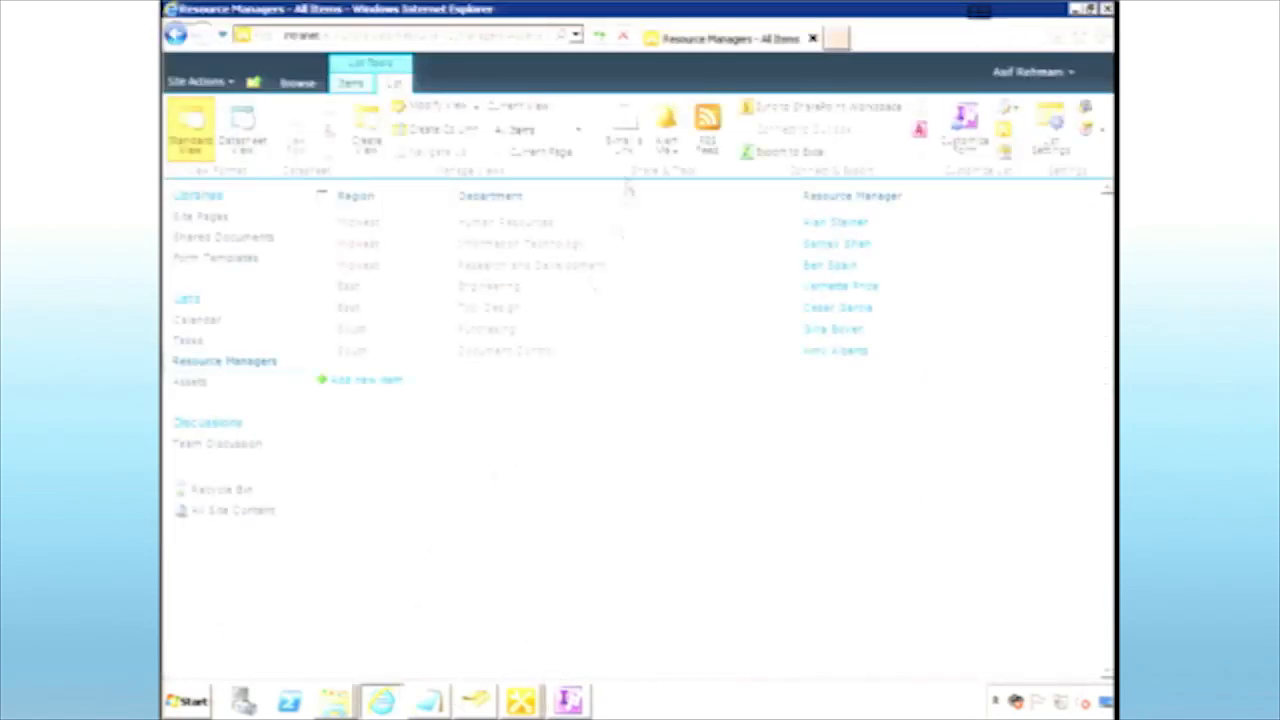
click(599, 37)
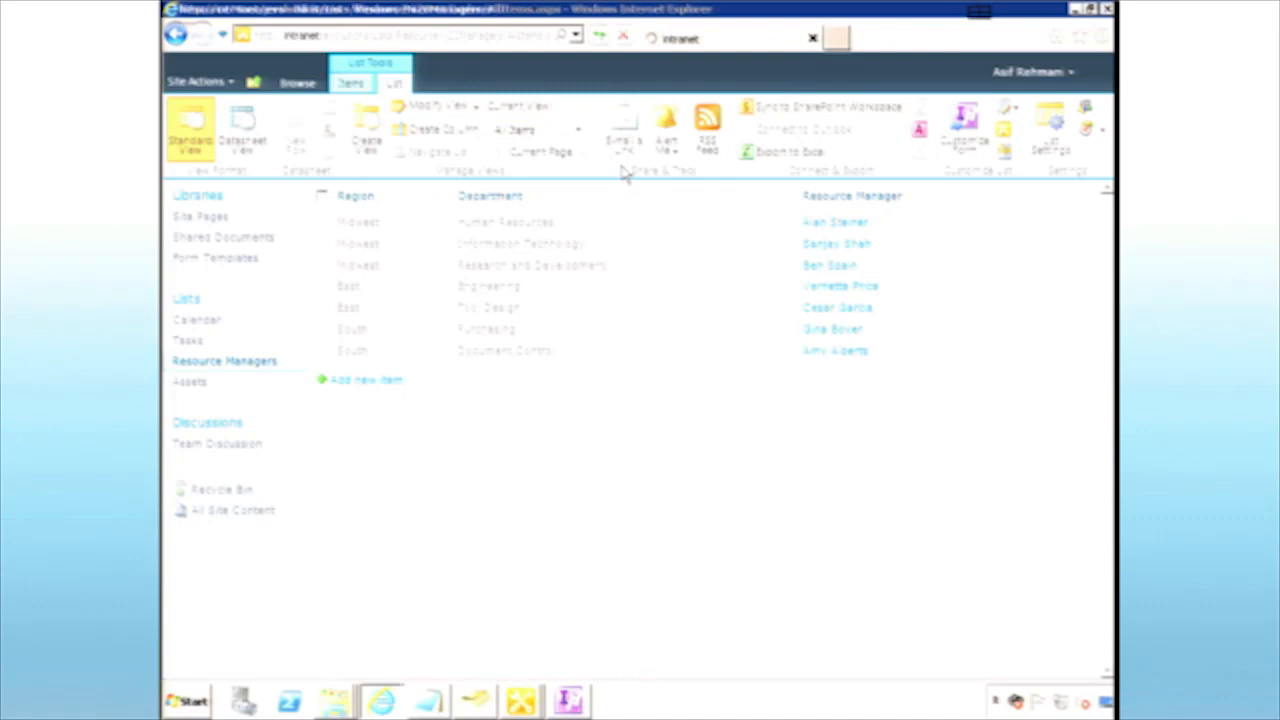
Open the form for adding a new list item, check which view it shows, and close it without saving.
click(382, 384)
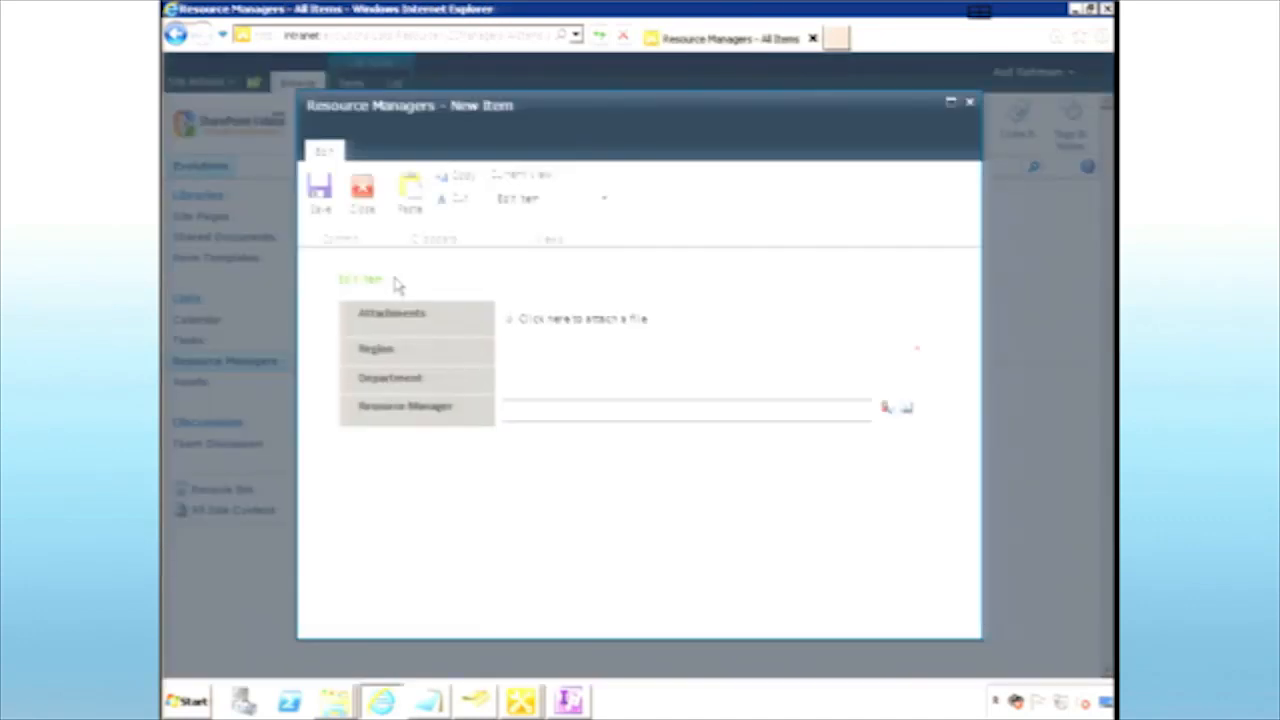
click(363, 198)
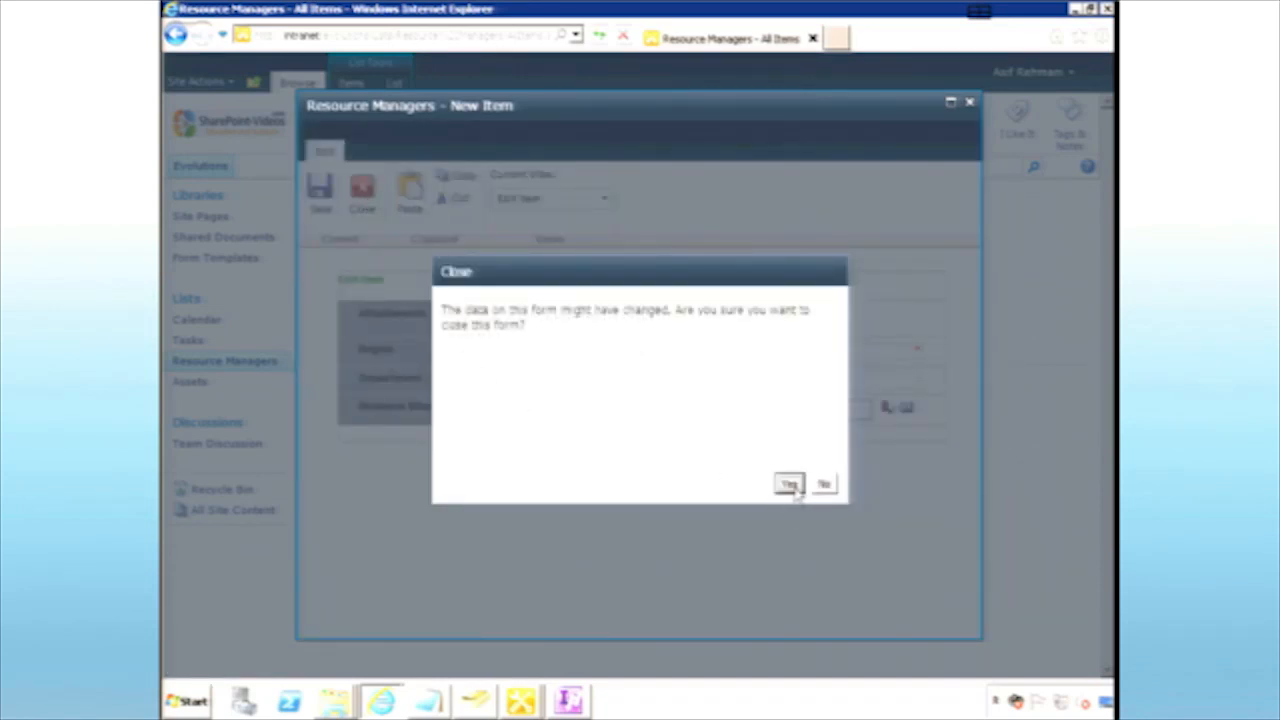
click(789, 484)
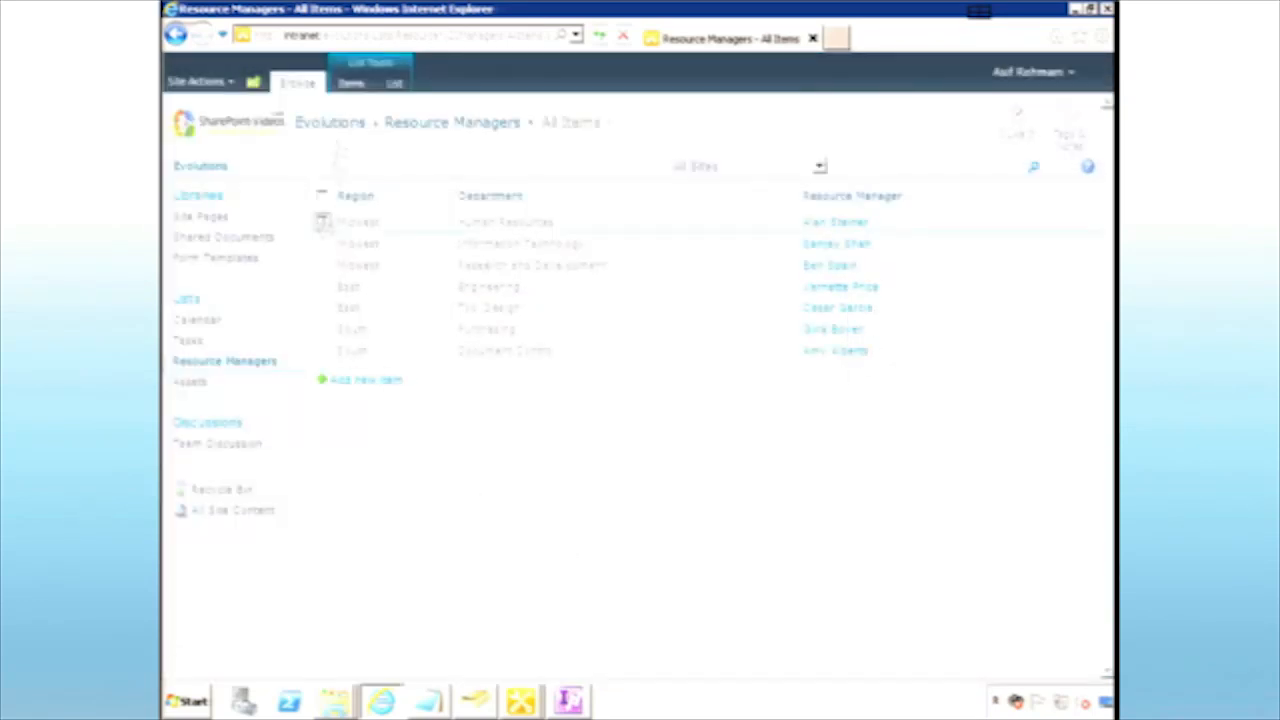
Open the Midwest Human Resources item for editing, check its form view, close it without saving and deselect the item.
click(322, 222)
click(318, 134)
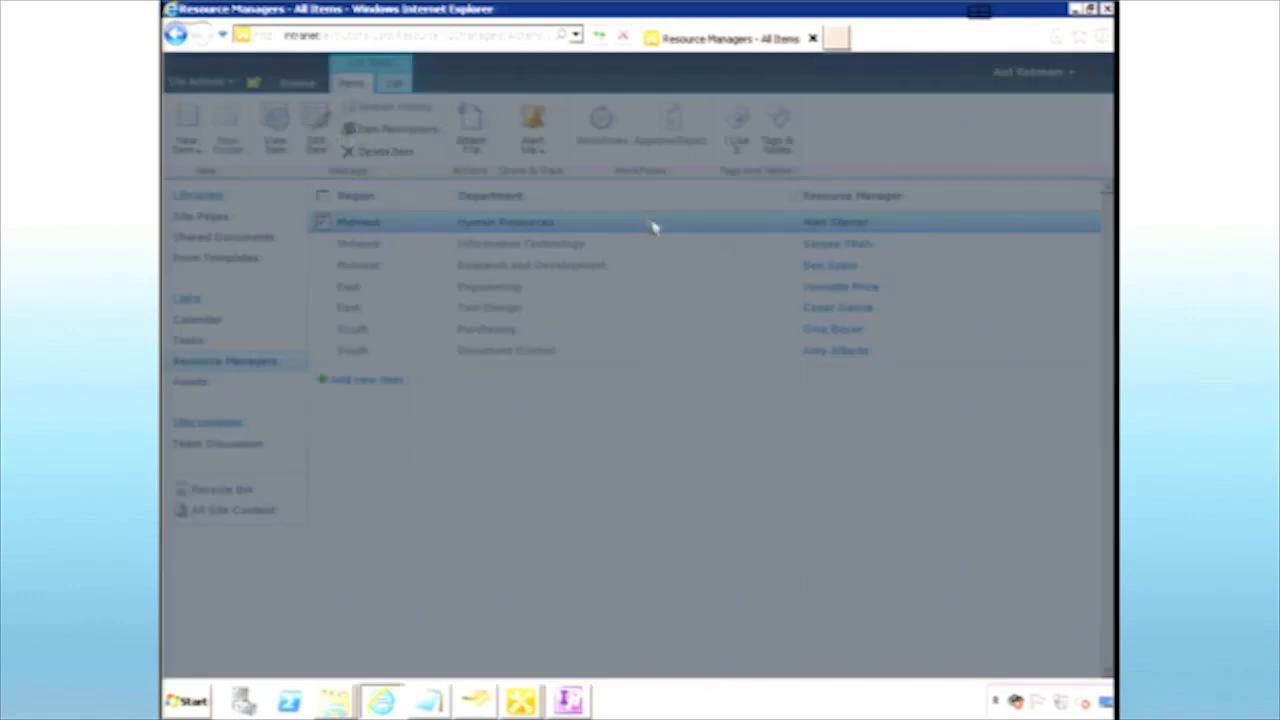
click(368, 198)
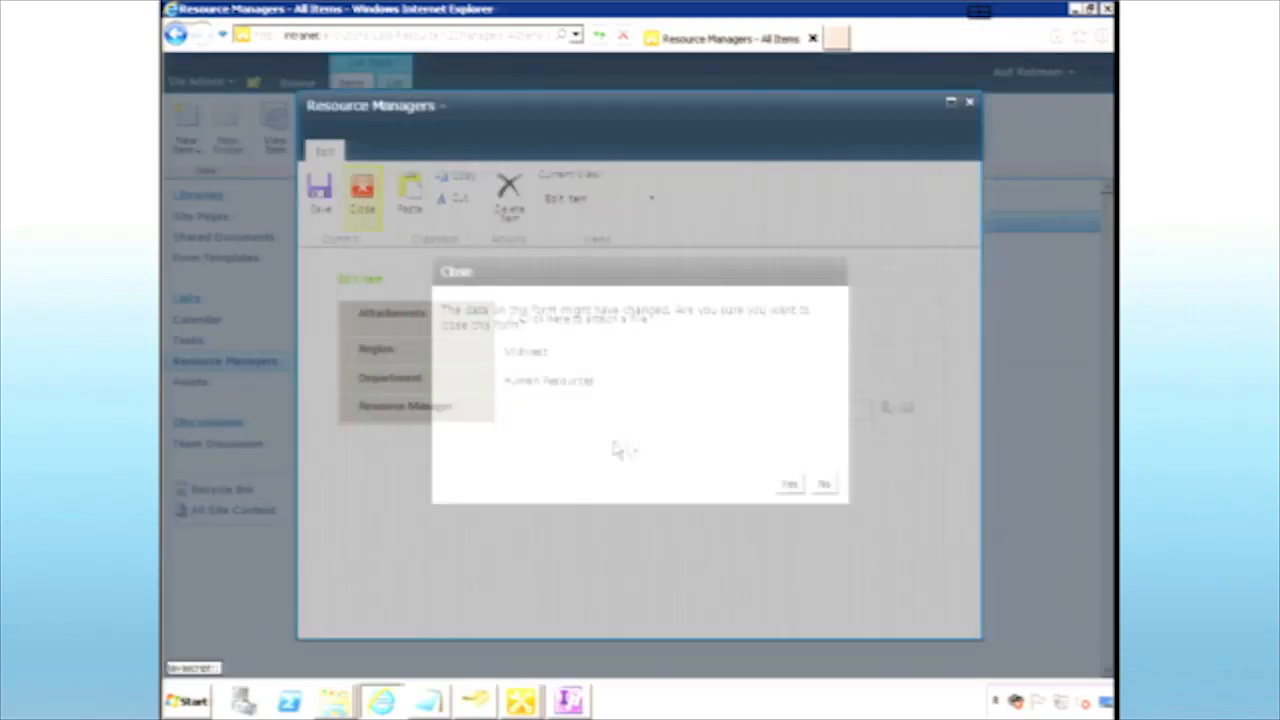
click(789, 483)
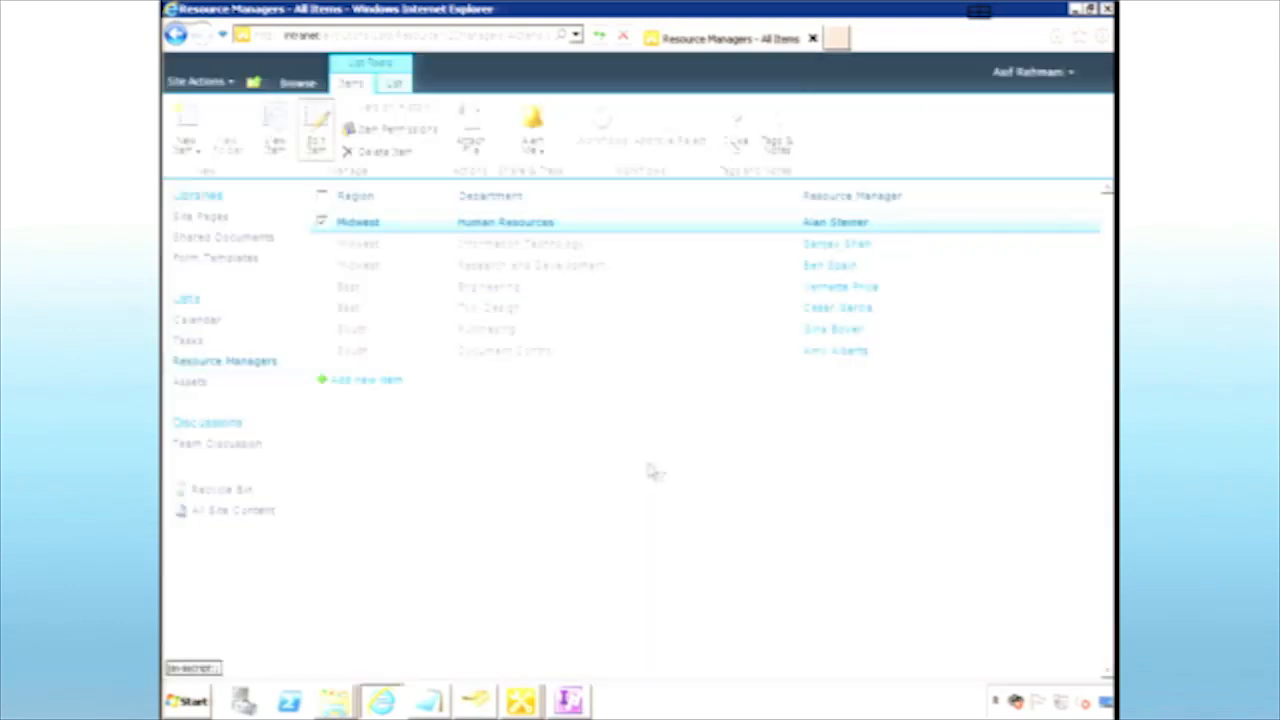
click(321, 222)
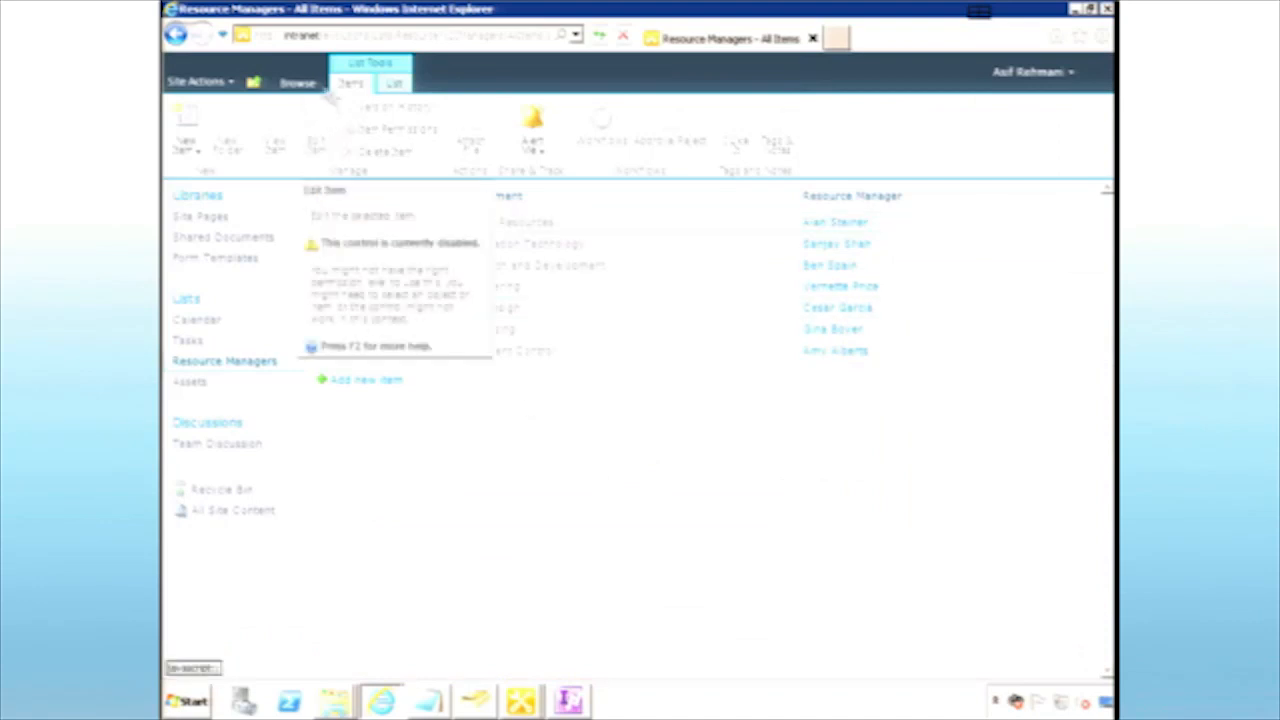
Set the InfoPath Form Web Part on the Item New Form page to display the New Item view by default and stop editing.
click(395, 83)
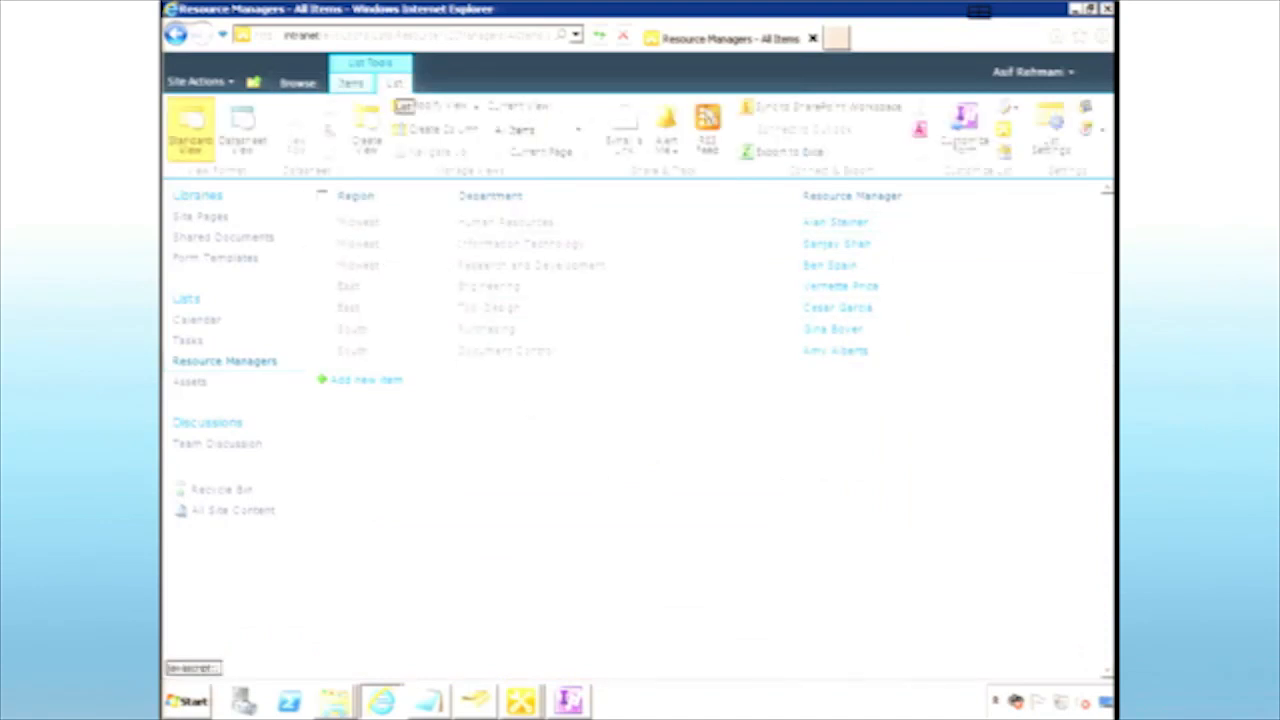
click(1005, 113)
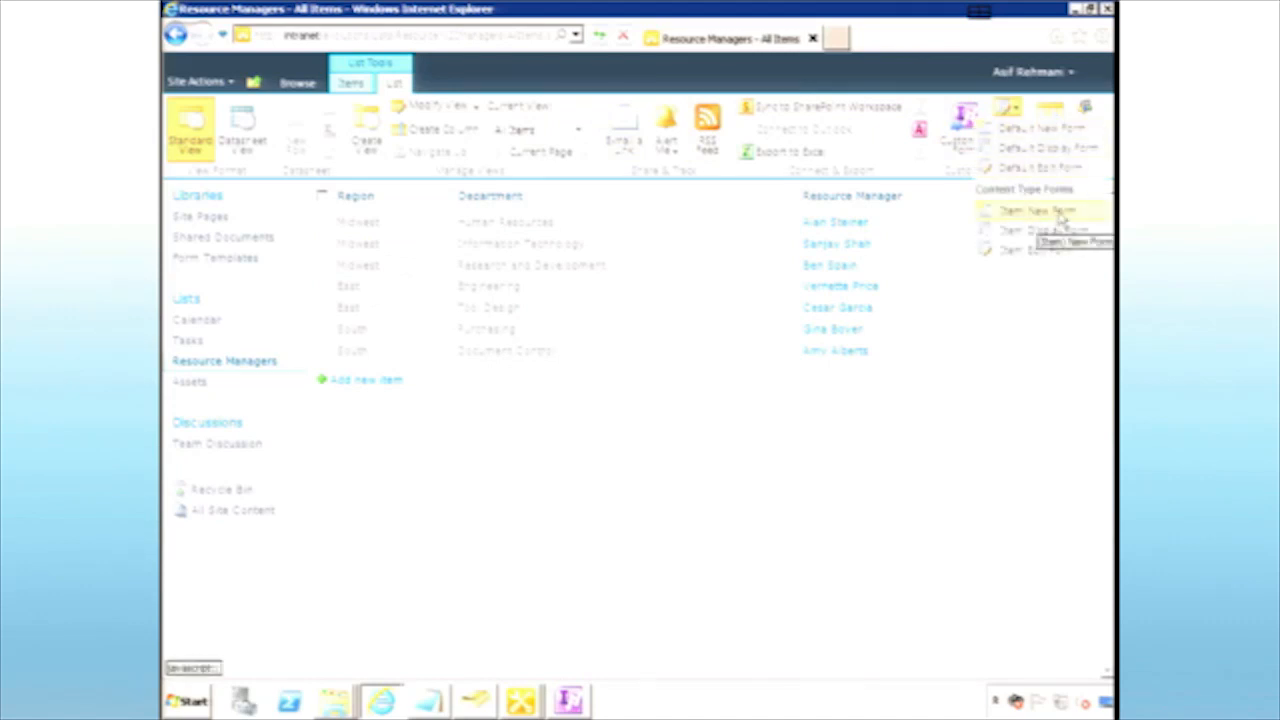
click(1061, 219)
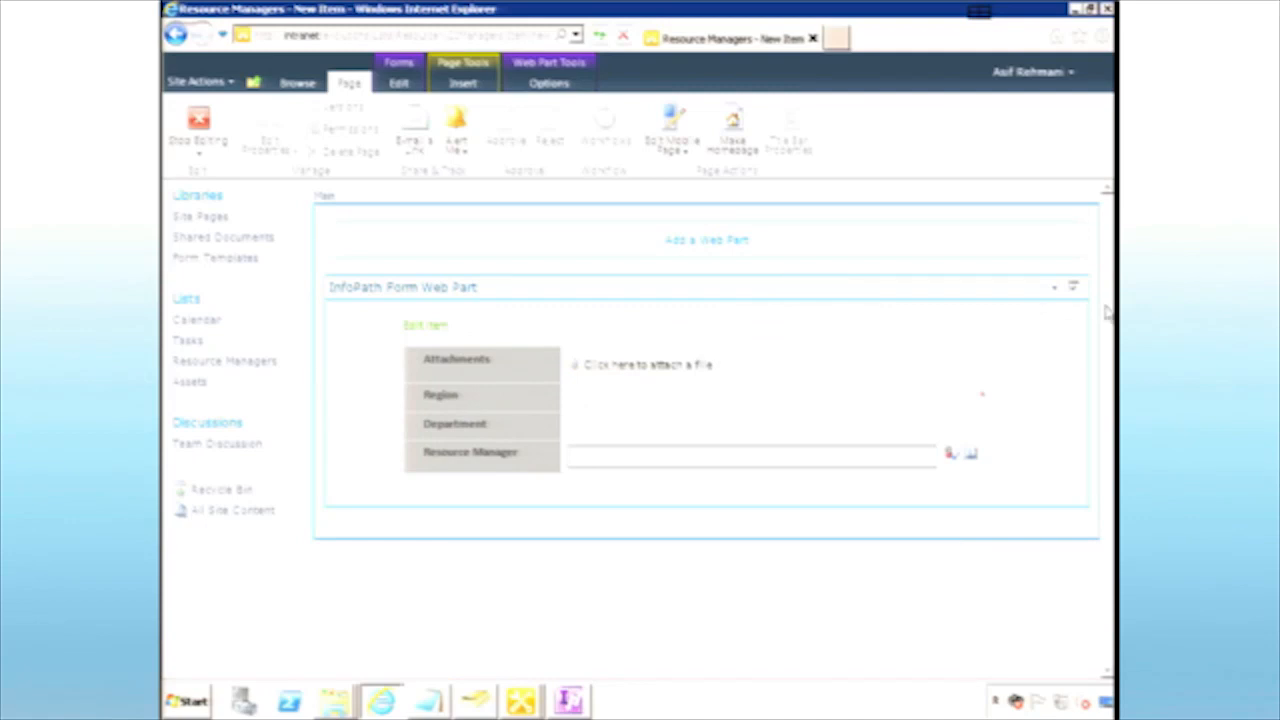
click(1055, 288)
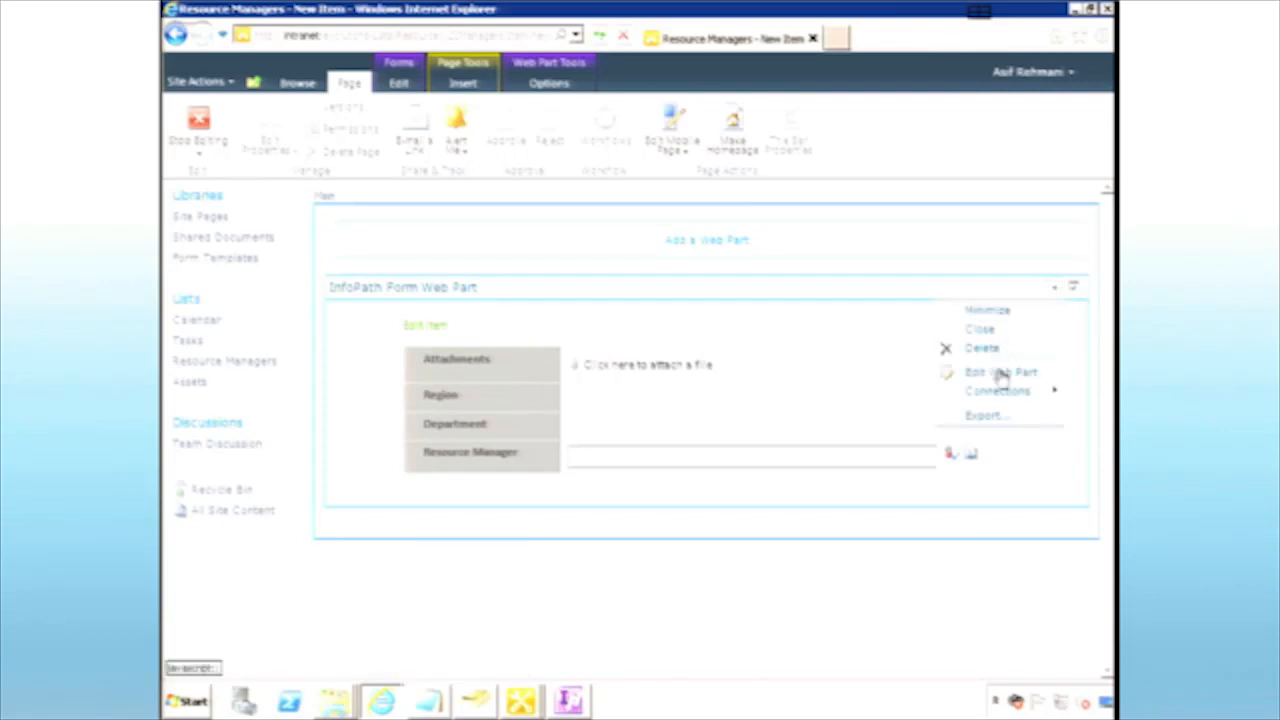
click(1001, 372)
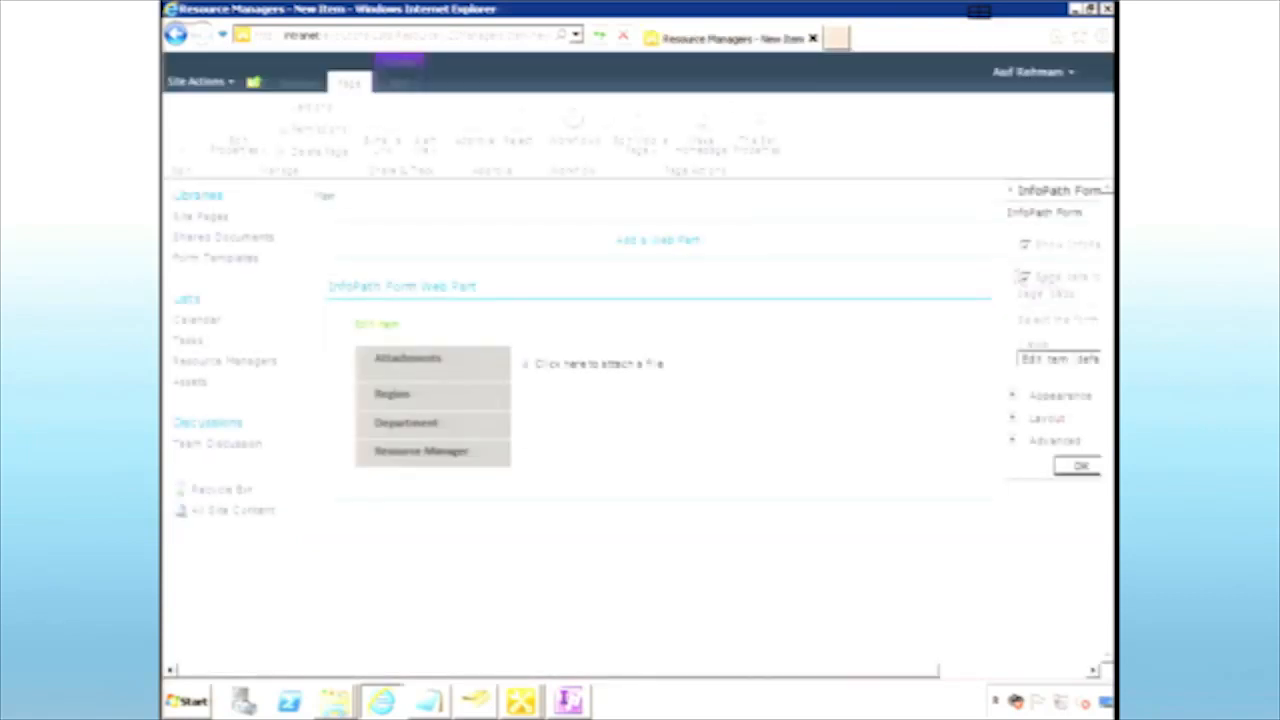
click(968, 359)
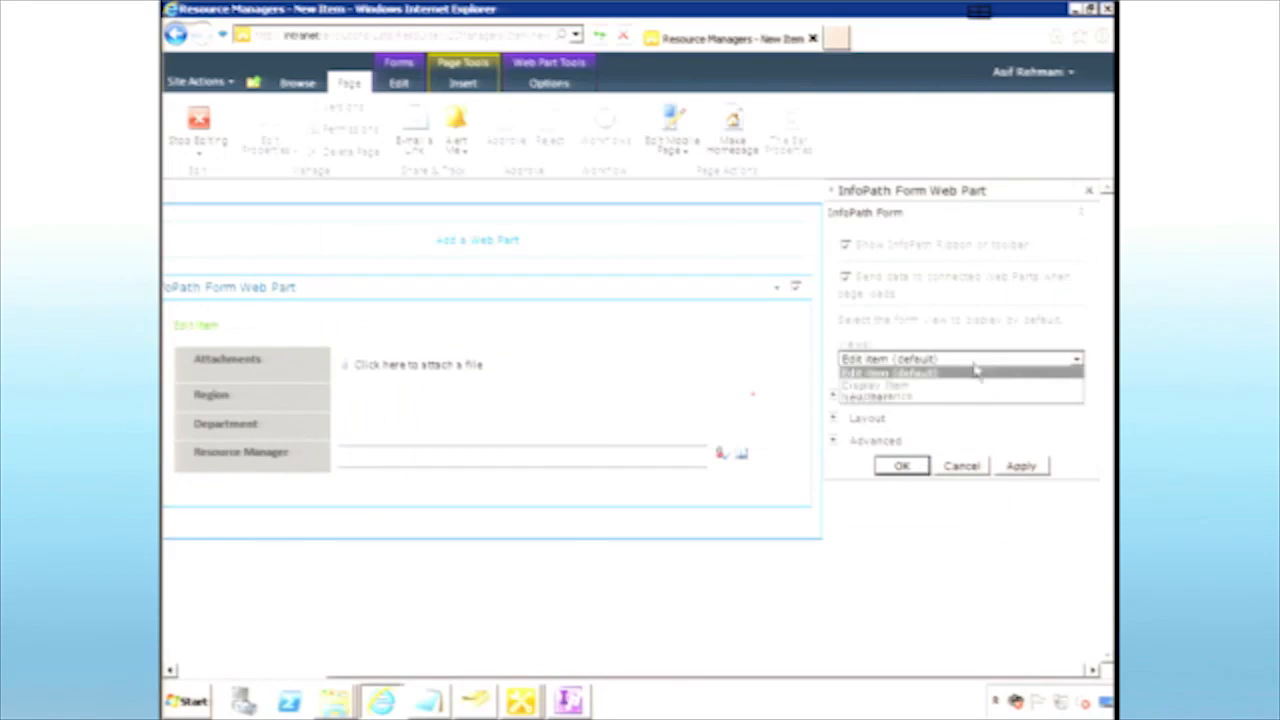
click(902, 399)
click(906, 467)
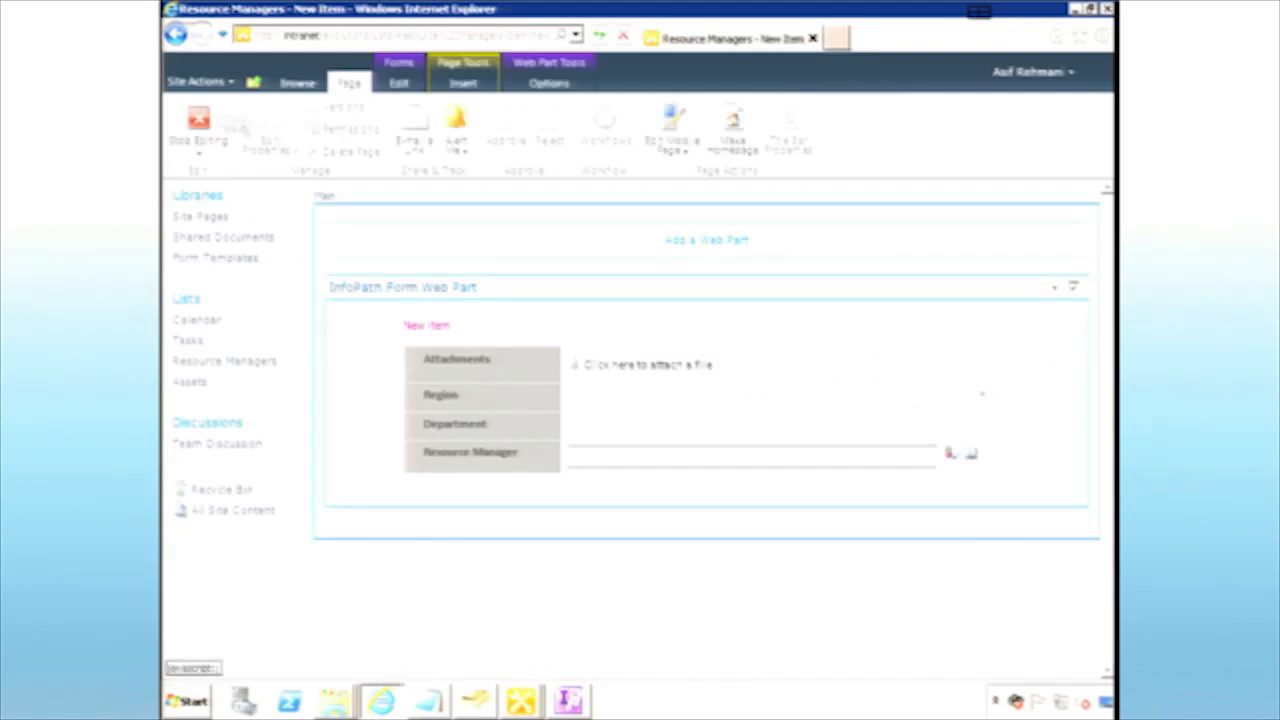
click(210, 120)
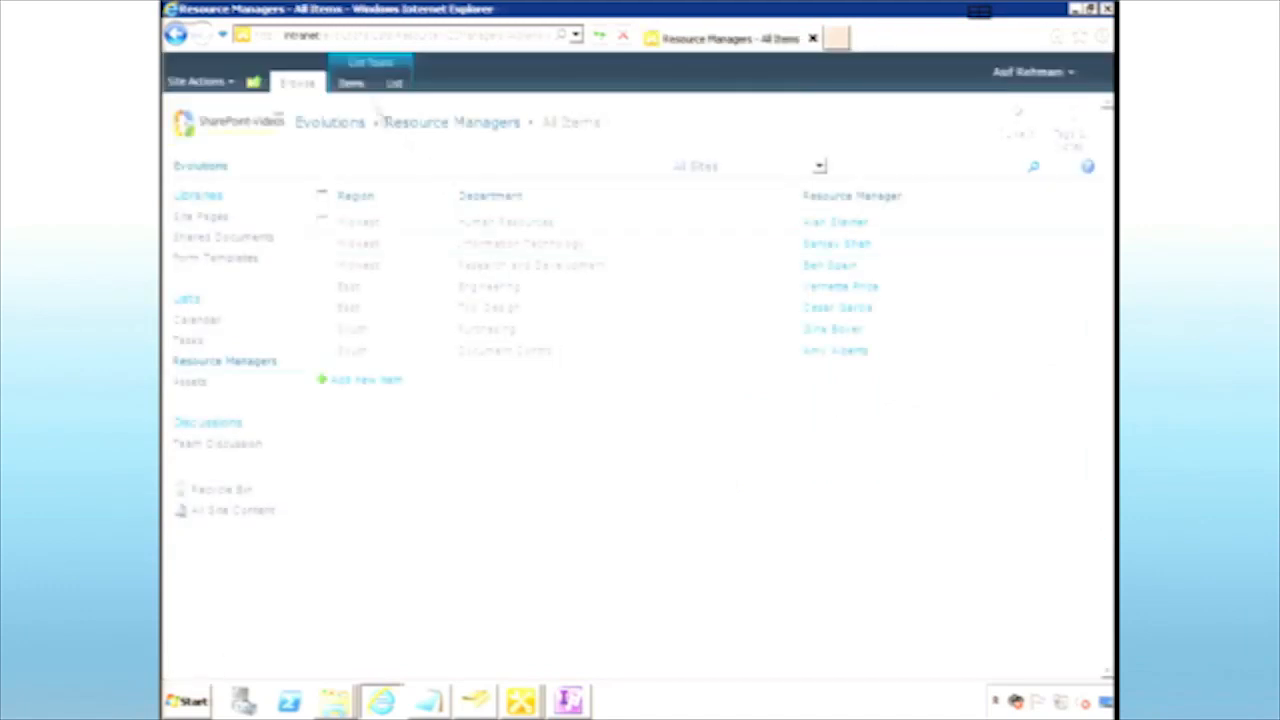
Set the InfoPath Form Web Part on the Item Display Form page to display the Display Item view by default and stop editing.
click(395, 83)
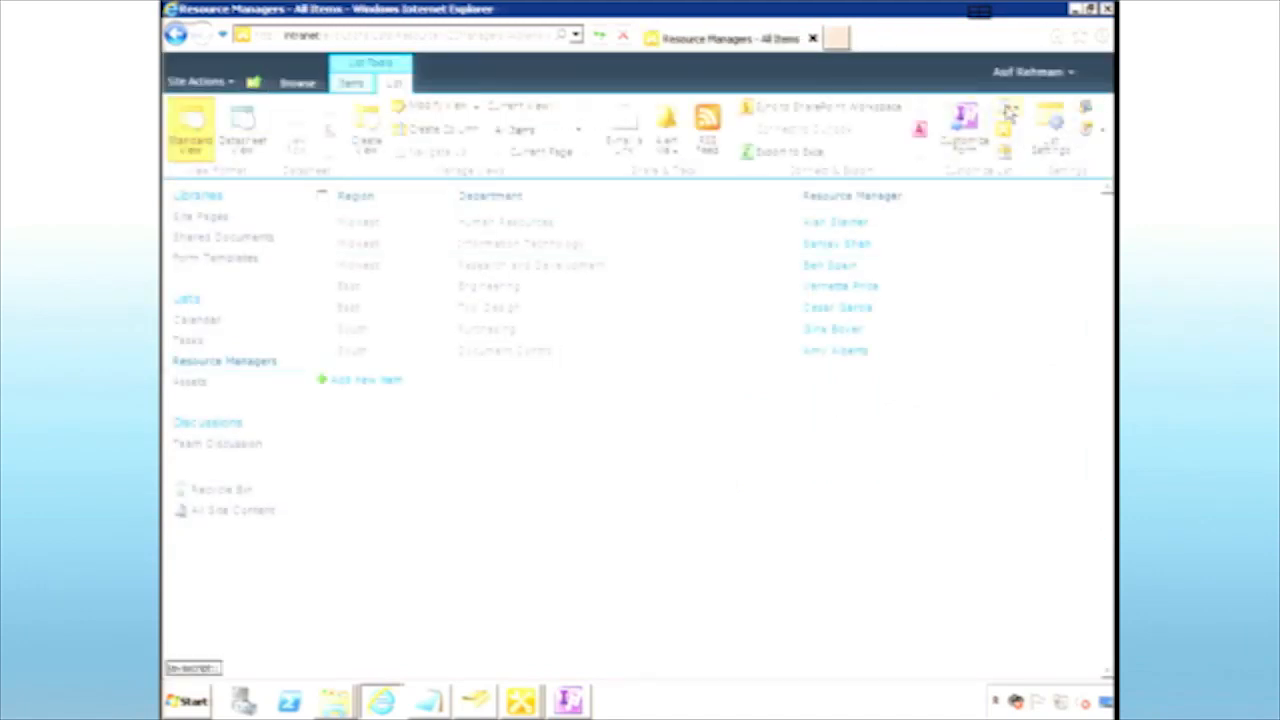
click(1010, 118)
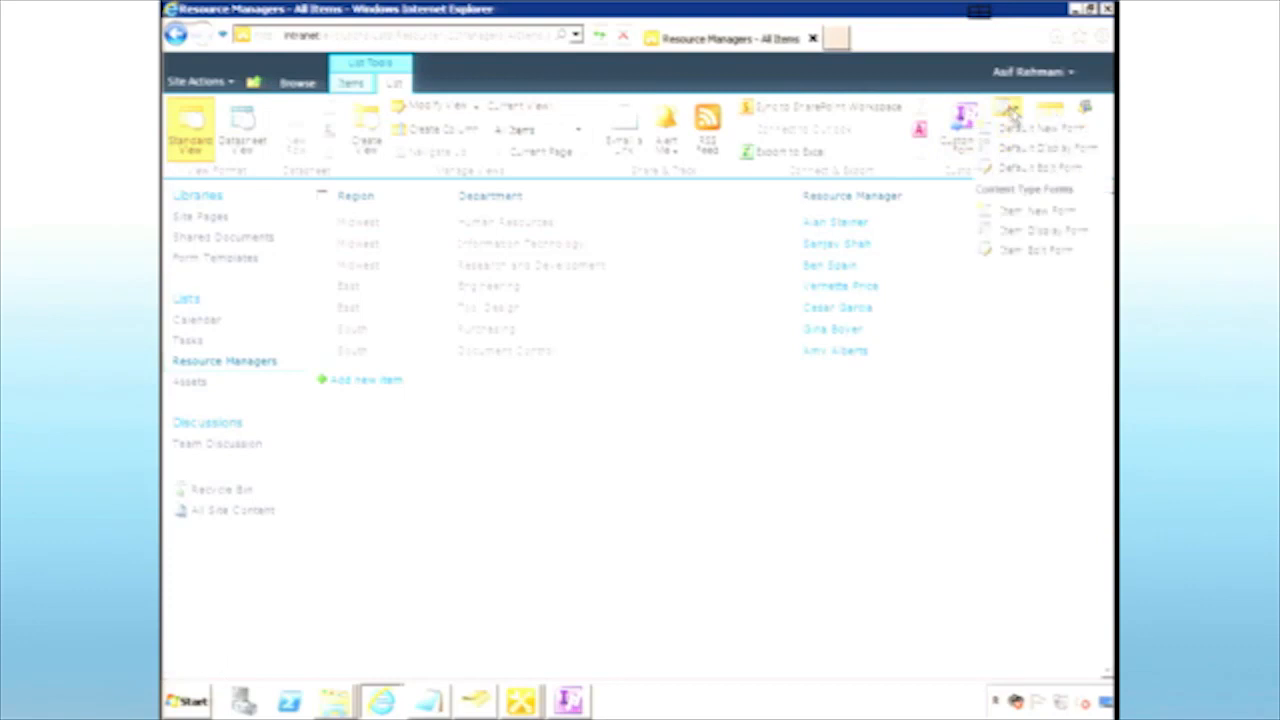
click(1064, 252)
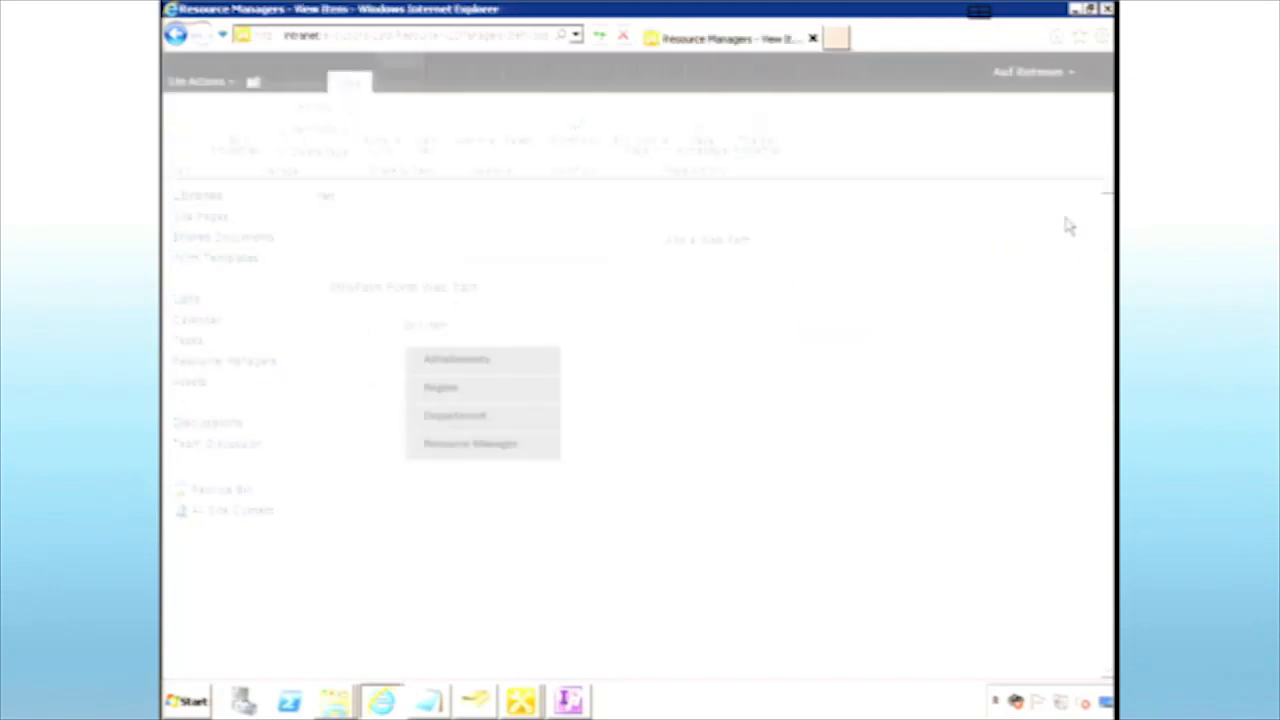
click(1054, 290)
click(1008, 370)
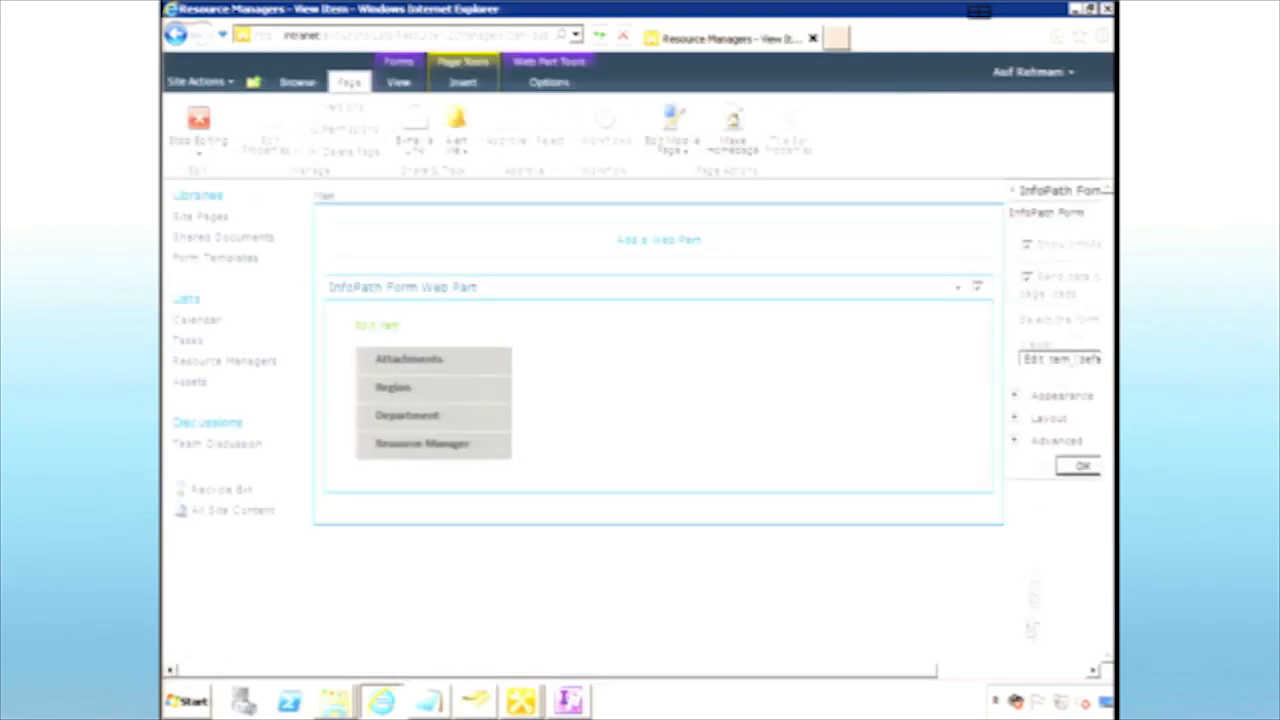
click(990, 360)
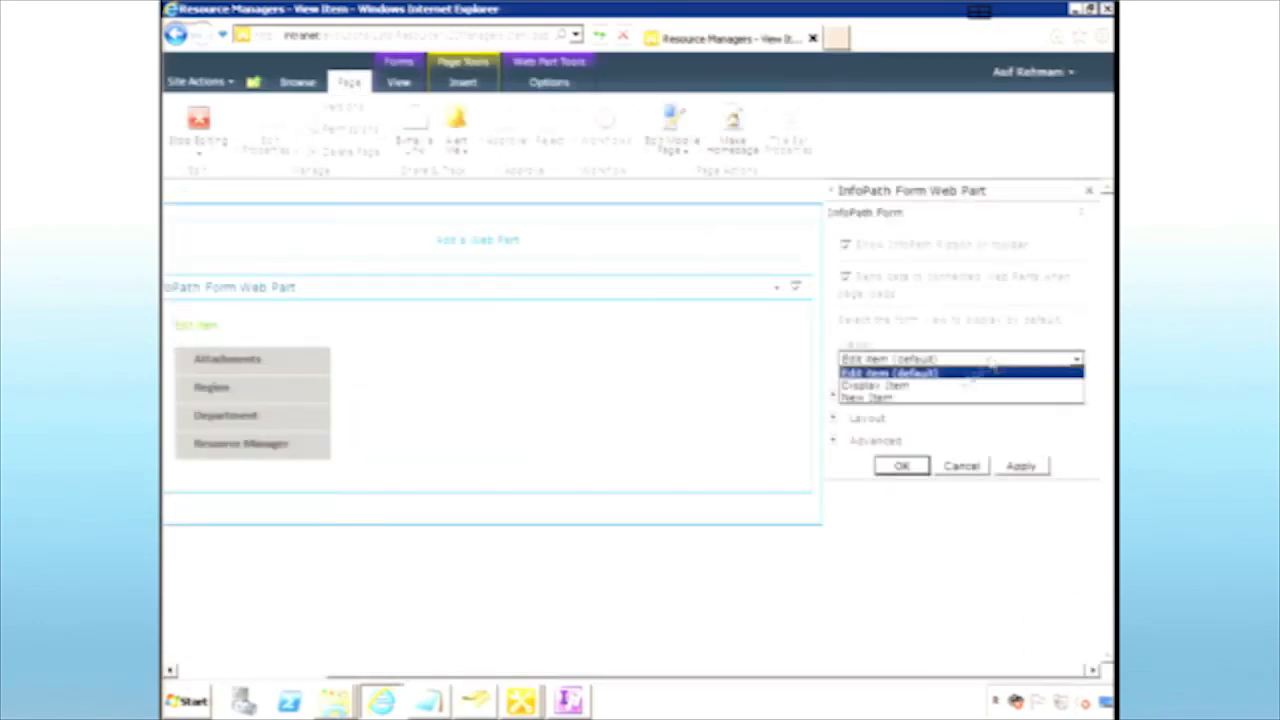
click(957, 385)
click(905, 466)
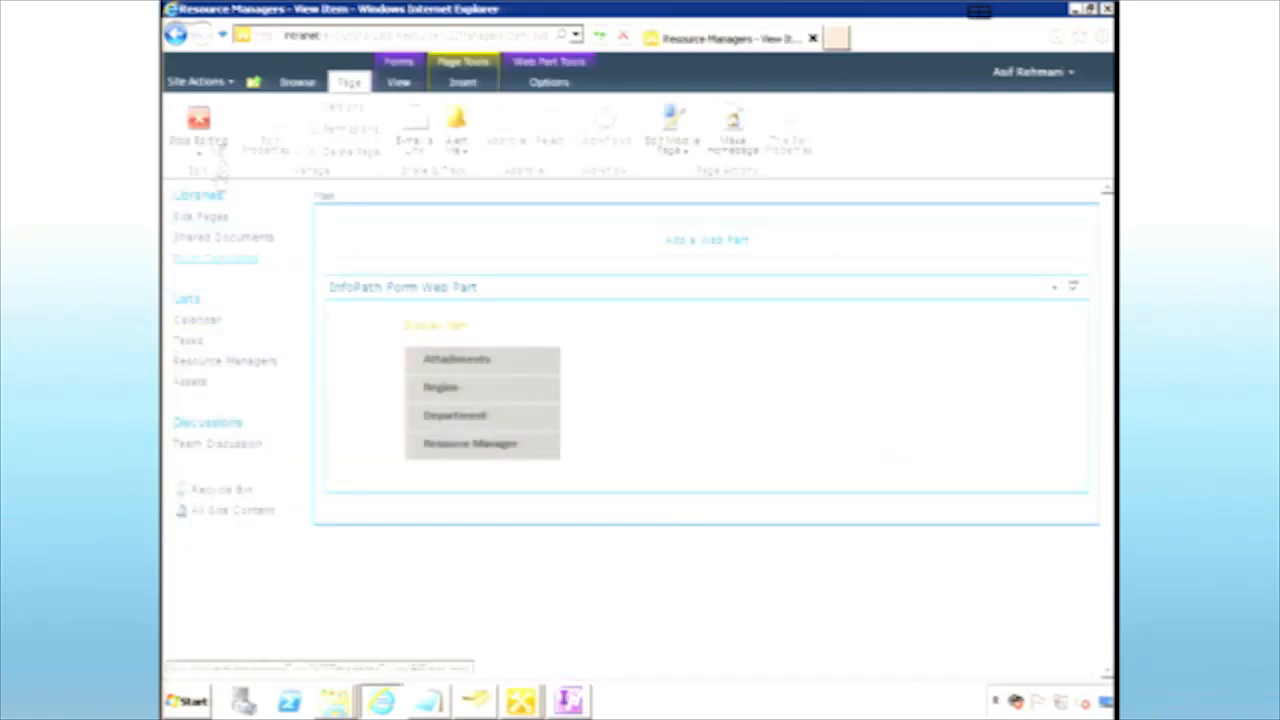
click(212, 135)
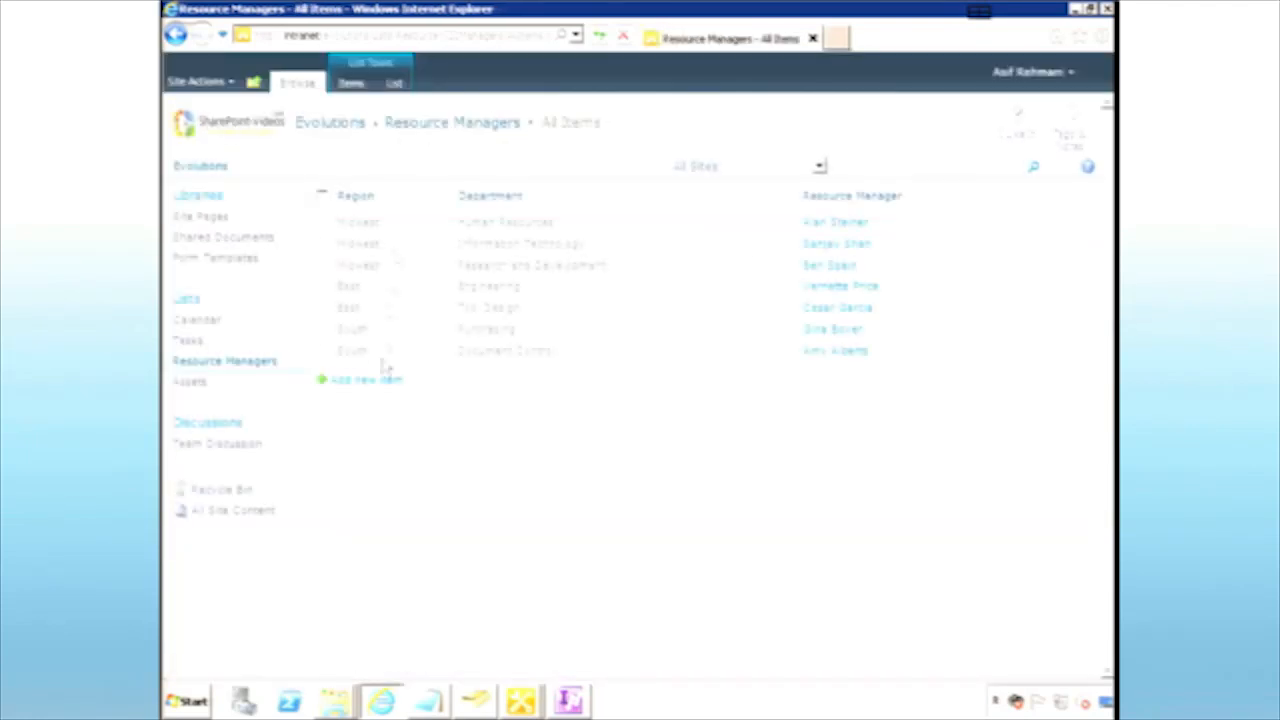
Check the display form of the East Tool Design item and the new item form, closing both without saving.
click(320, 309)
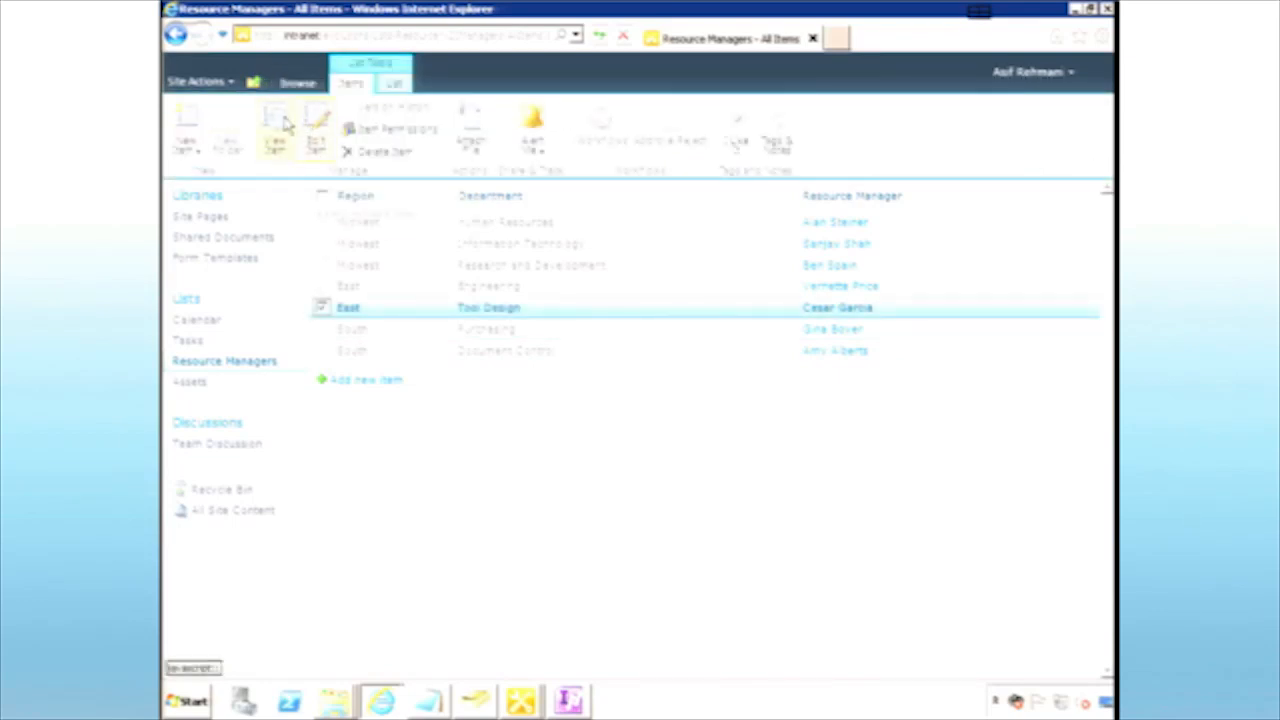
click(278, 120)
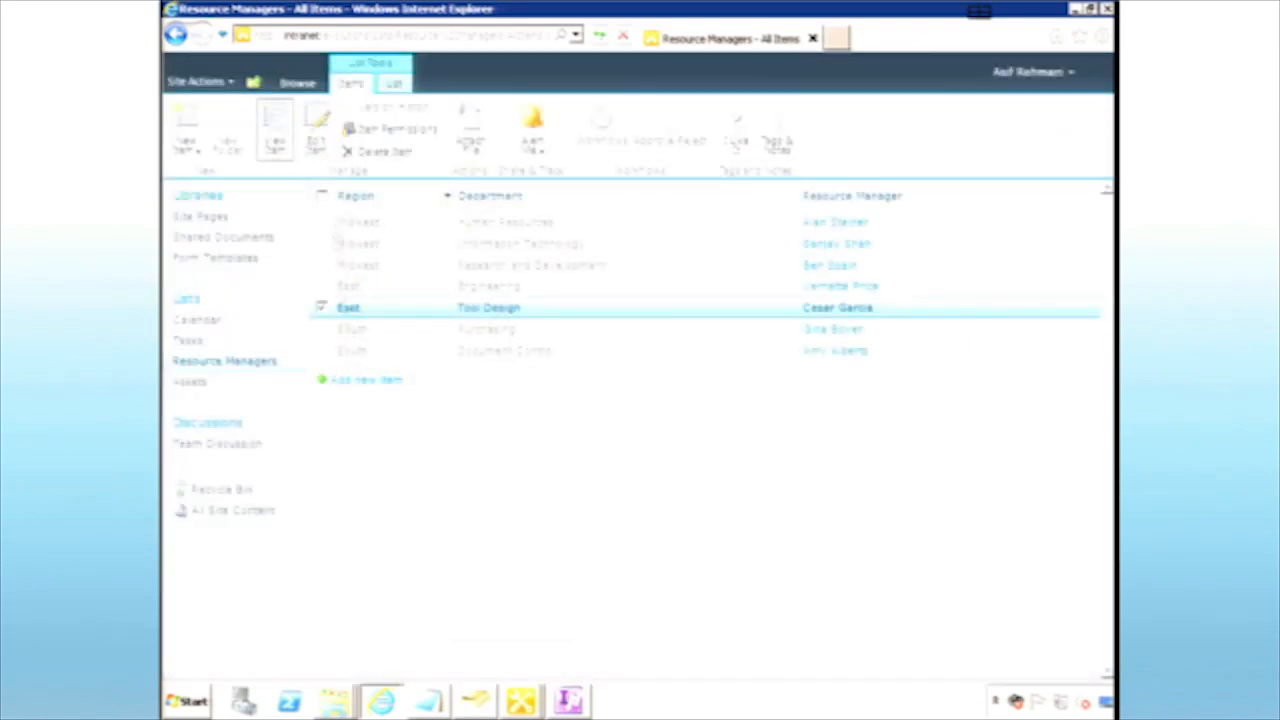
click(352, 381)
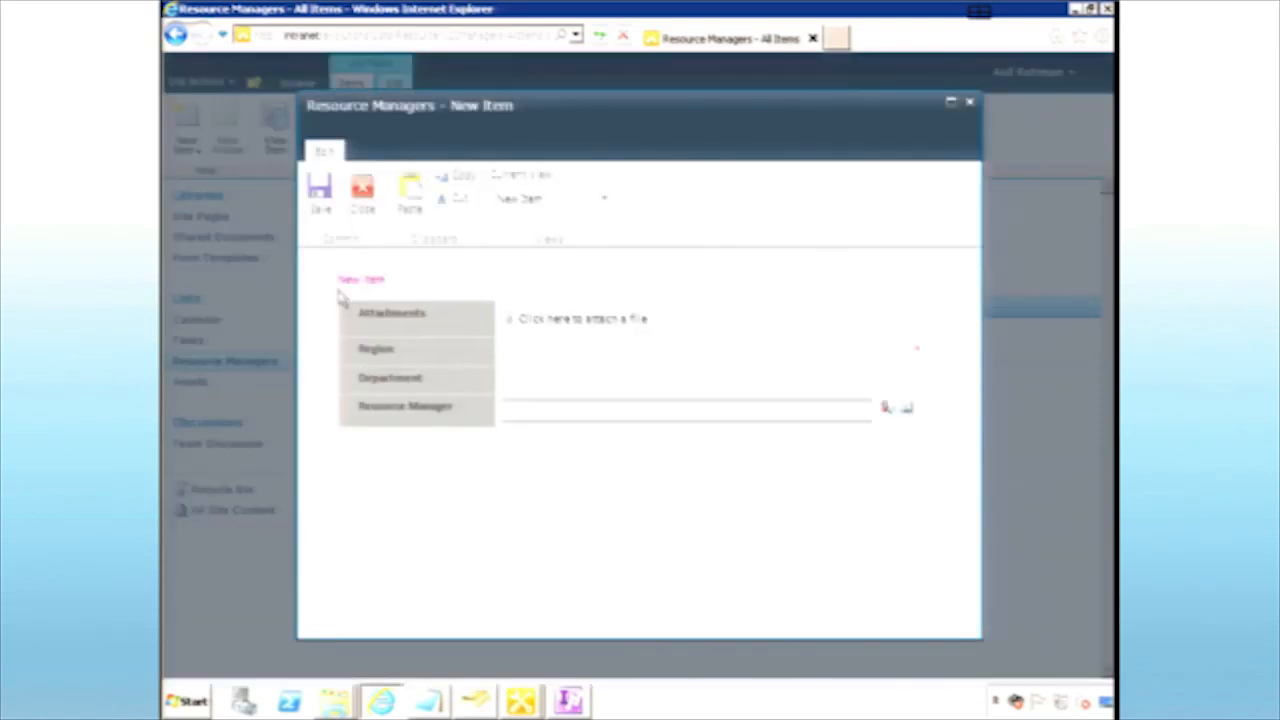
click(362, 192)
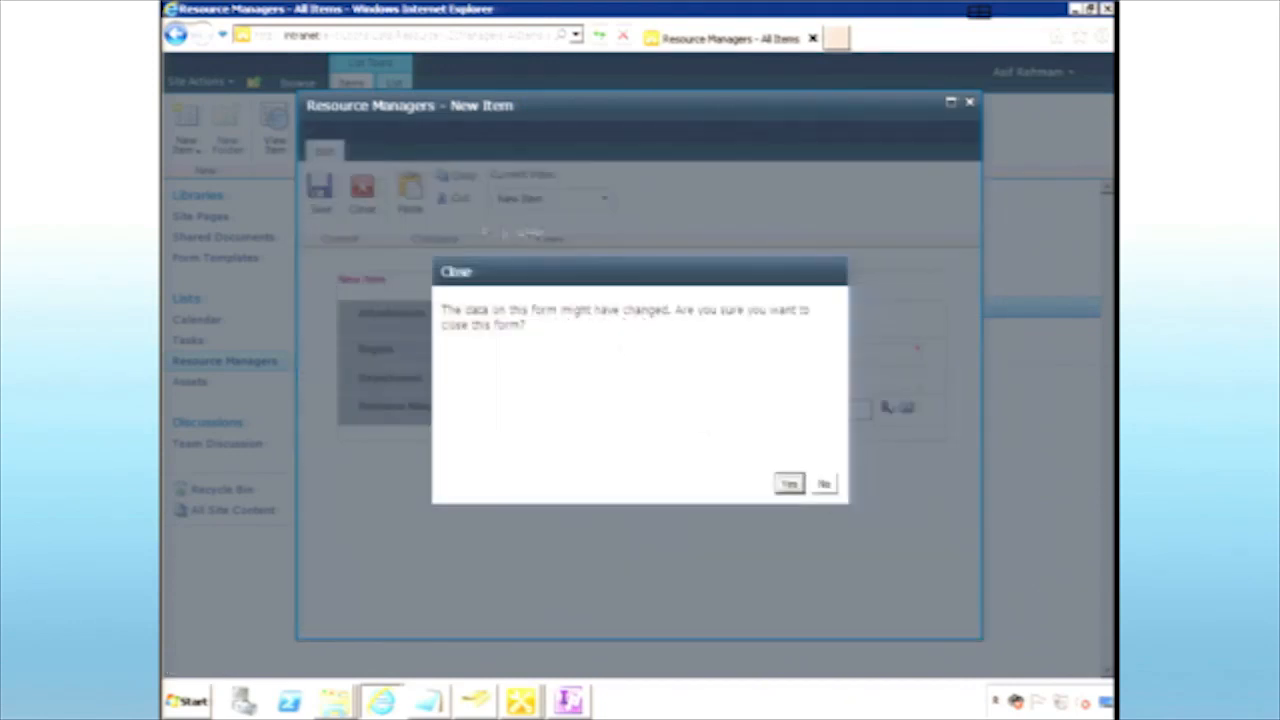
click(789, 483)
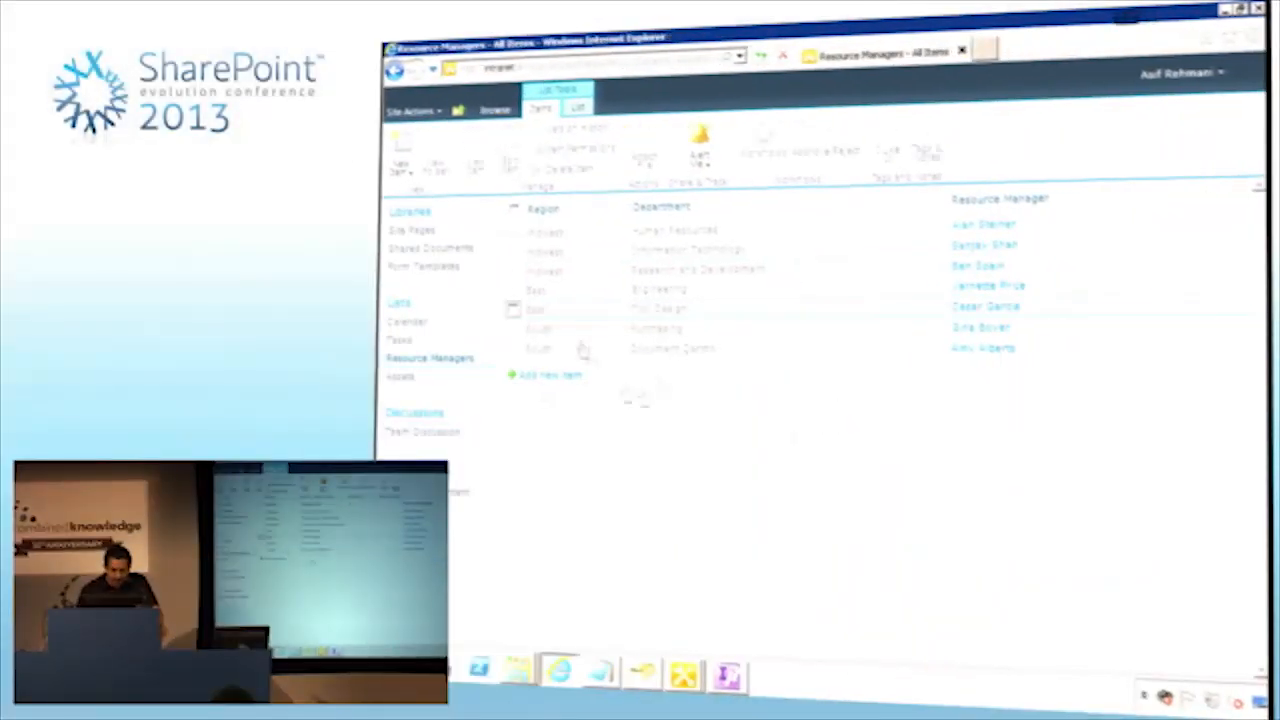
Switch to the PowerPoint presentation and start the slide show from slide 11, "List form modification SPD vs InfoPath".
double_click(805, 23)
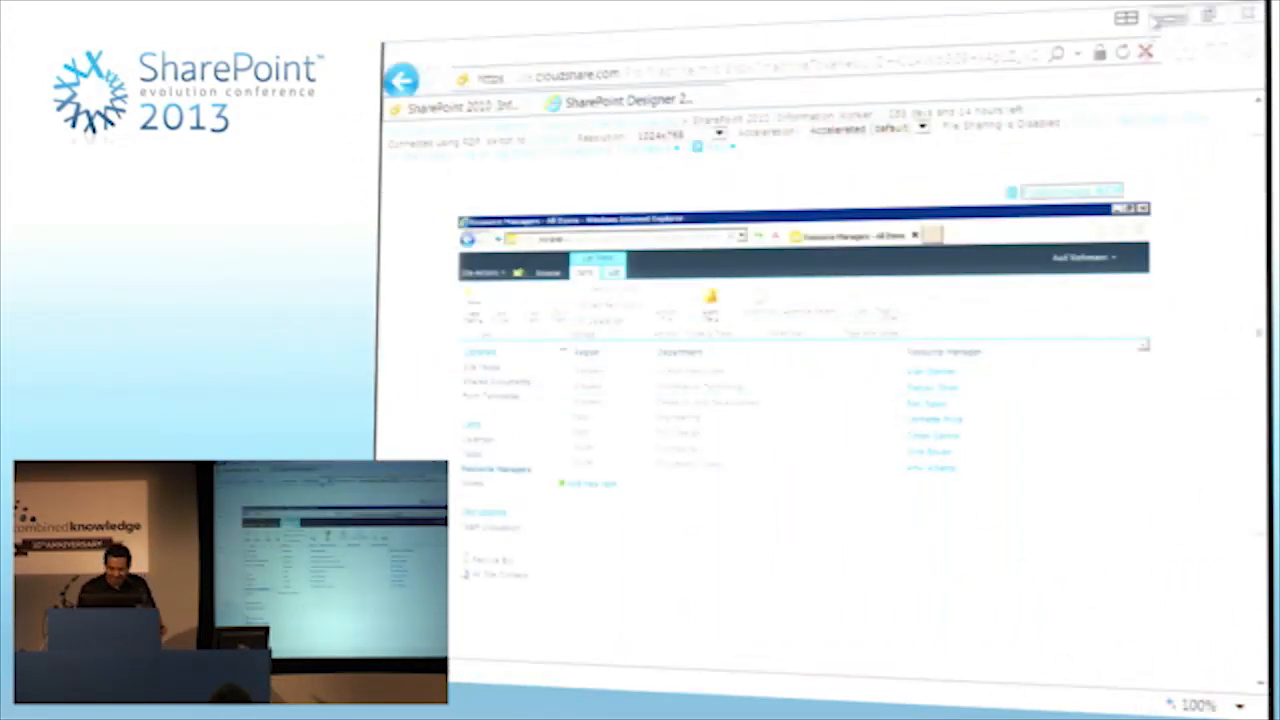
key(alt+Tab)
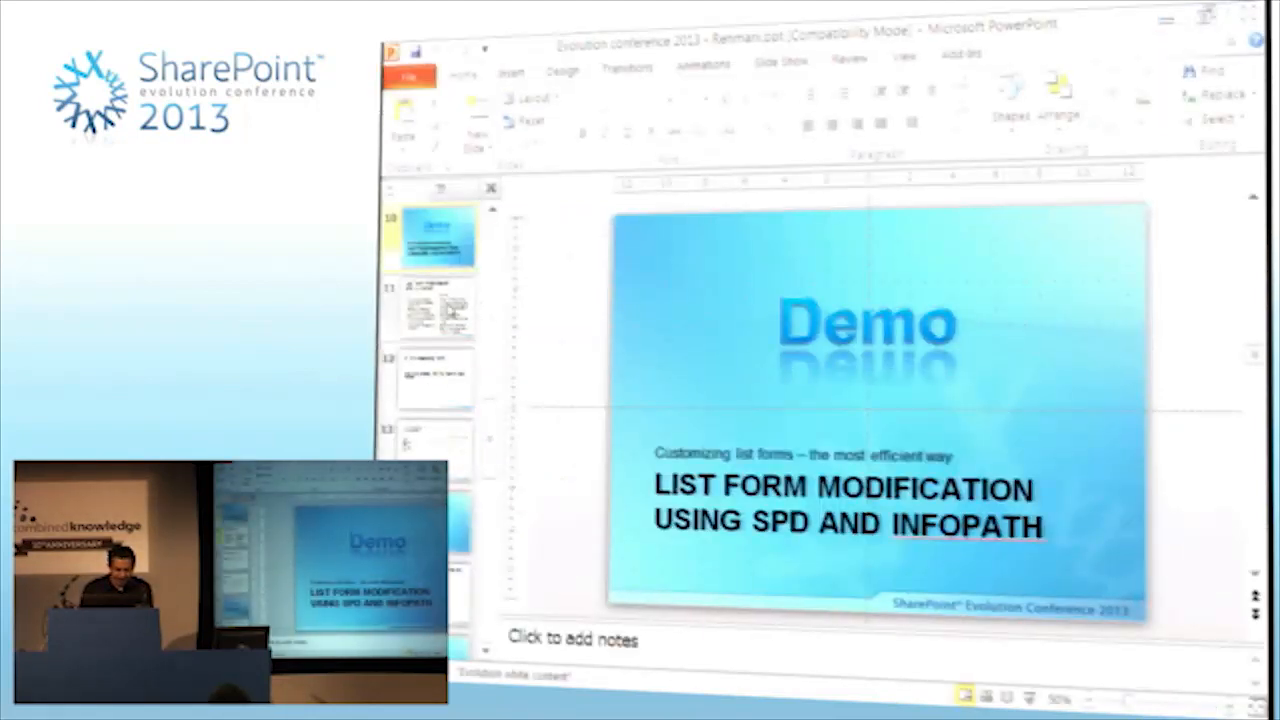
click(452, 312)
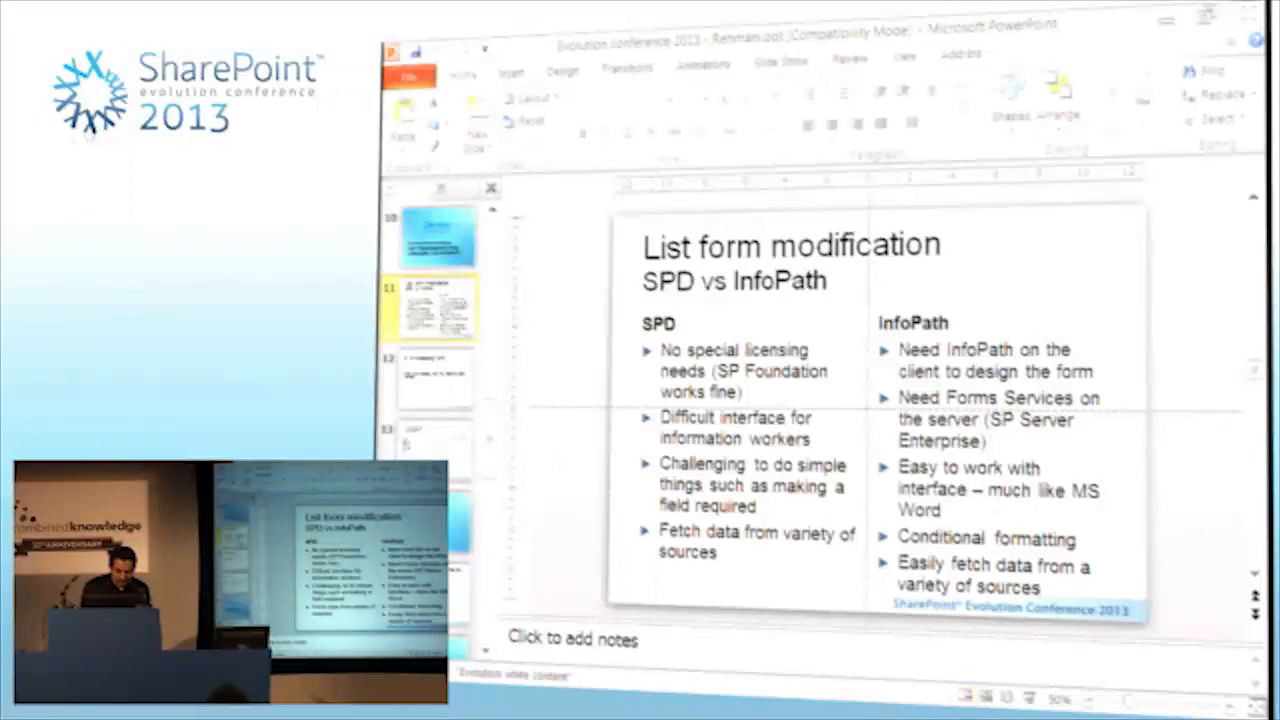
key(shift+F5)
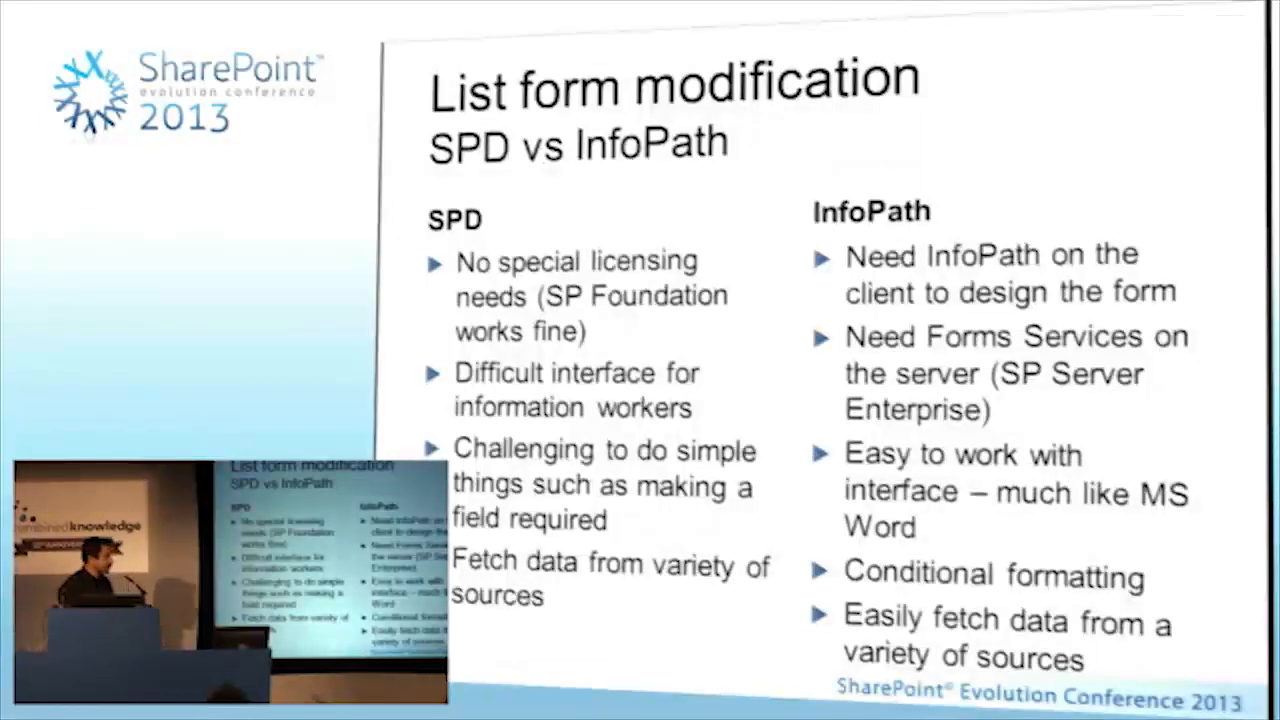